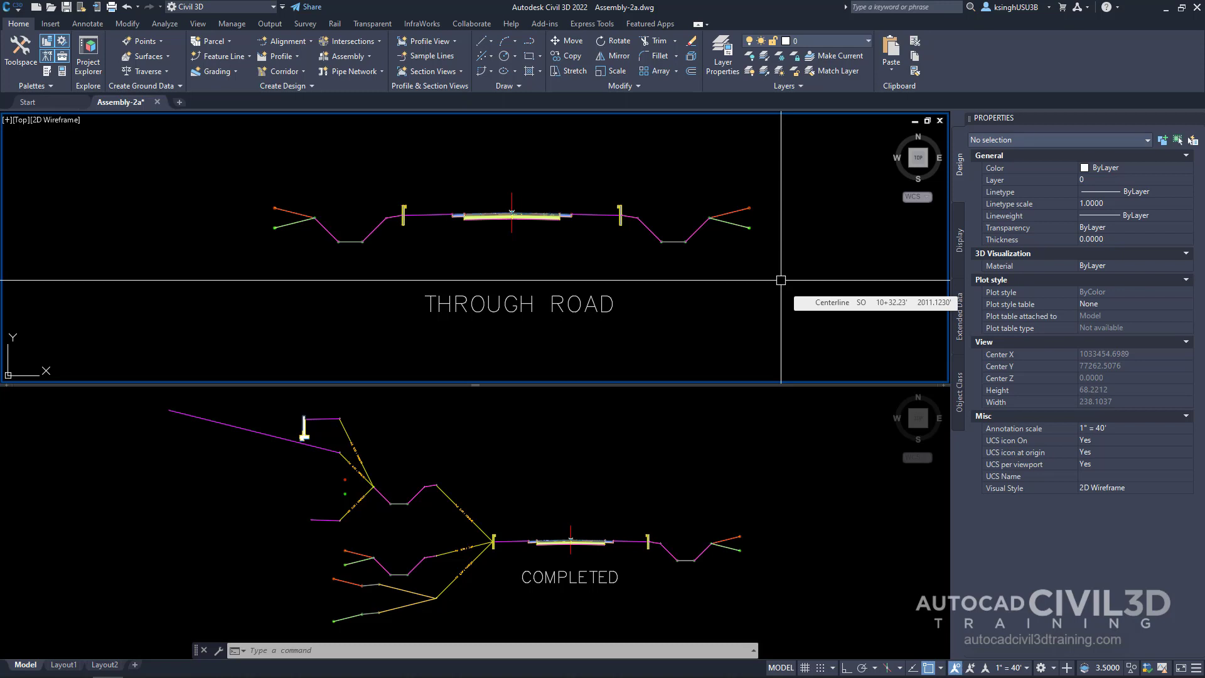
Inspect the conditional fill and cut subassemblies branching from the left guardrail of the COMPLETED assembly.
click(561, 482)
scroll(527, 490, up, 4)
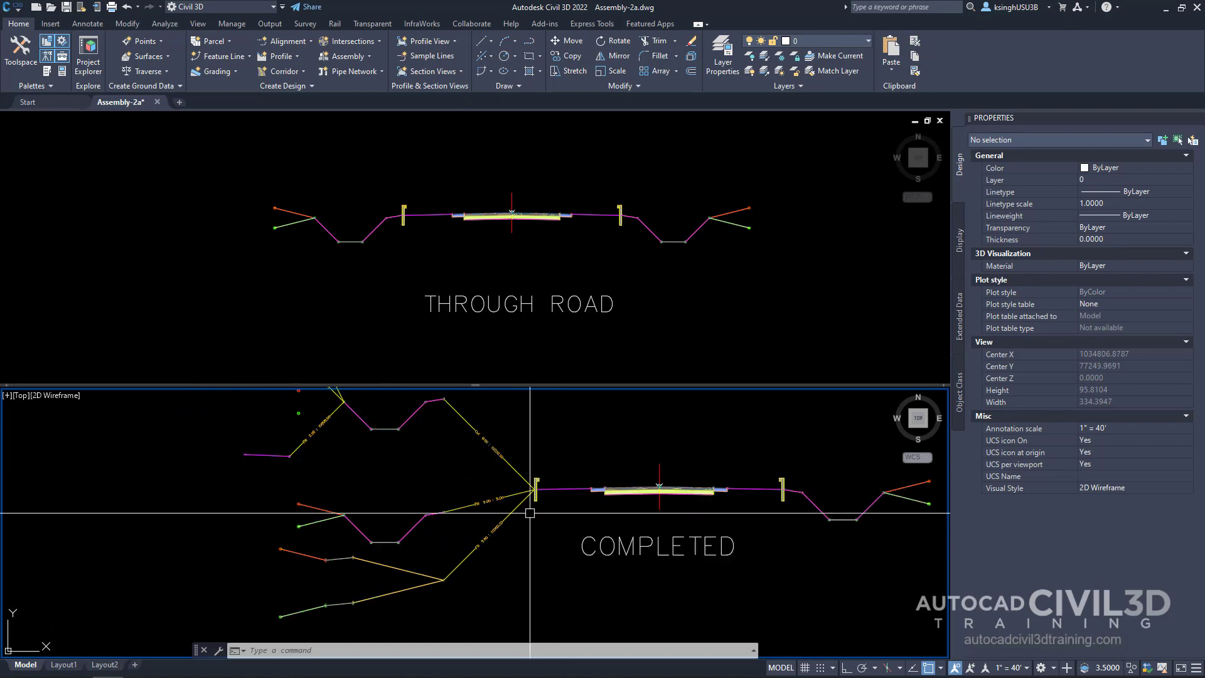
middle_drag(521, 490, 613, 535)
scroll(613, 535, down, 2)
scroll(586, 533, up, 2)
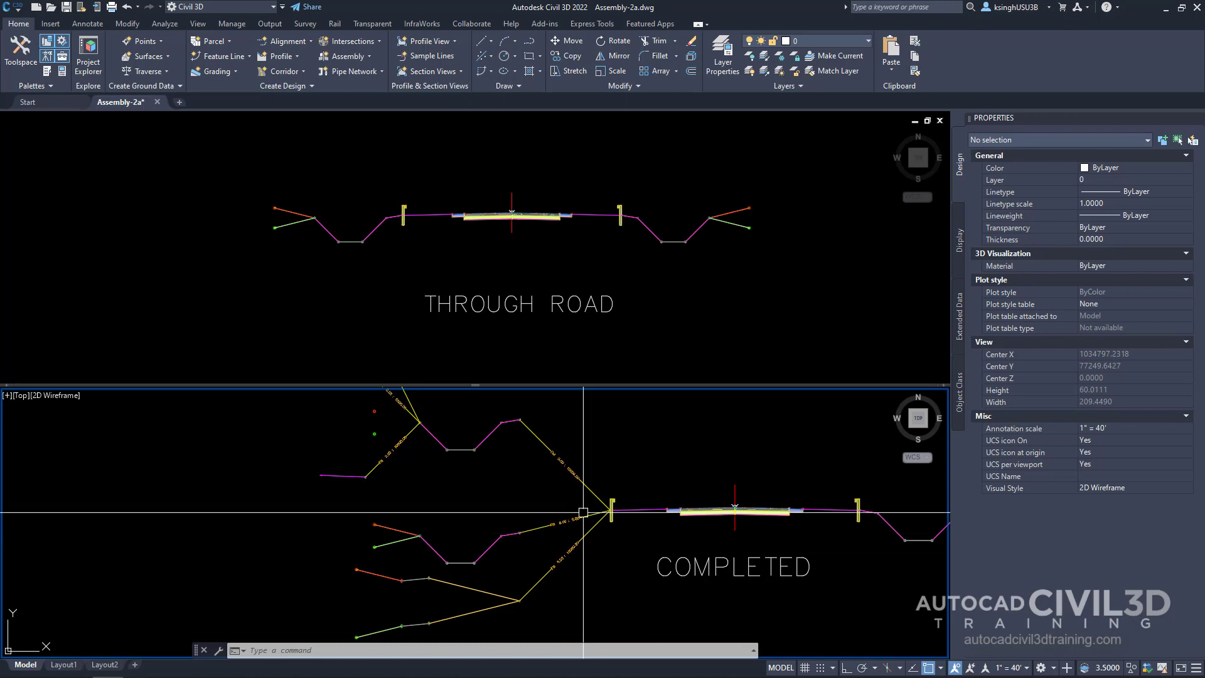
scroll(588, 541, up, 4)
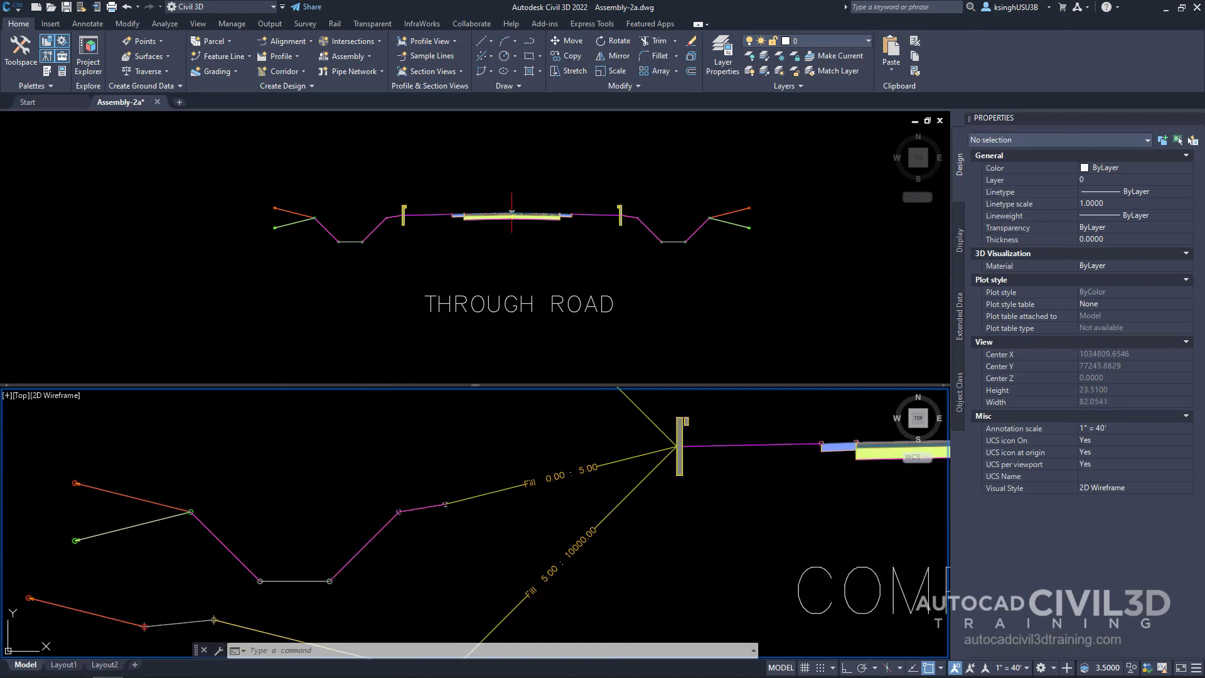
click(621, 511)
key(Escape)
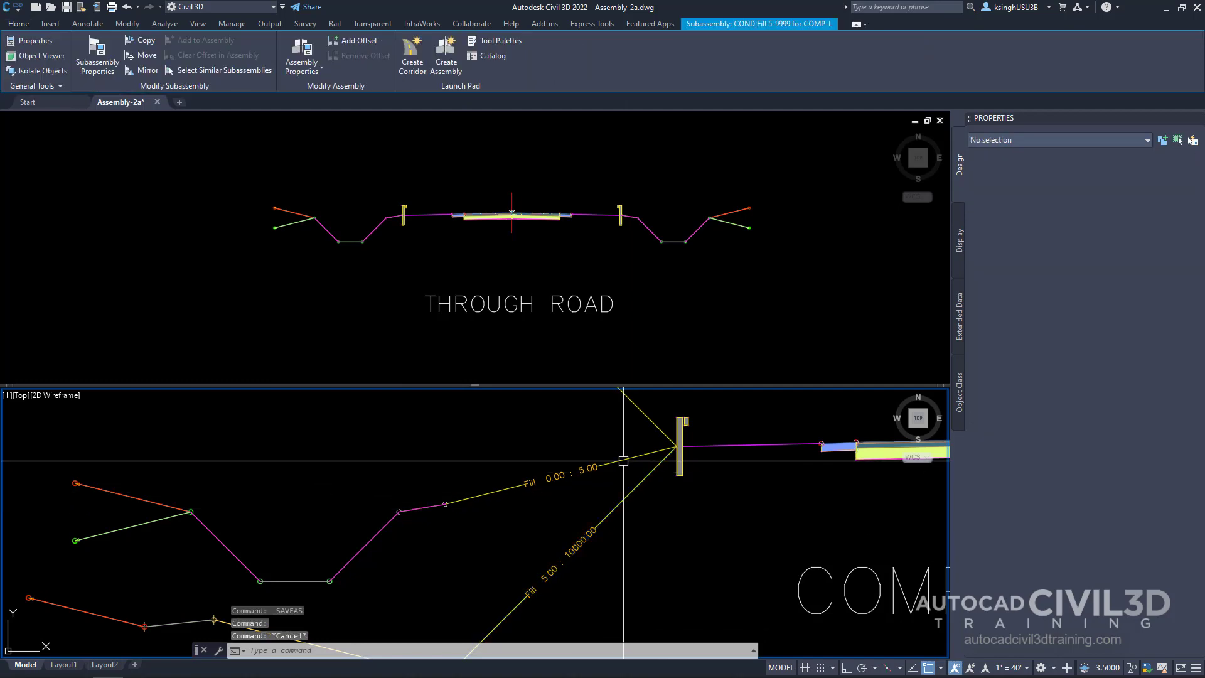
click(618, 466)
key(Escape)
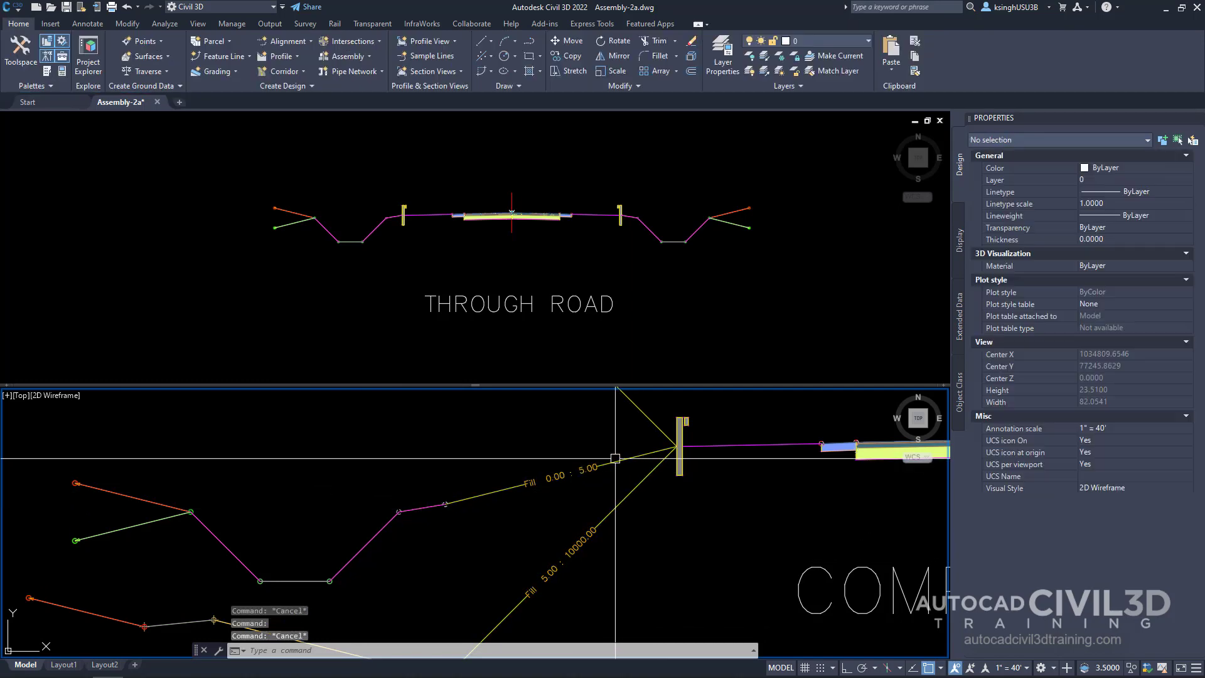
middle_drag(618, 465, 604, 611)
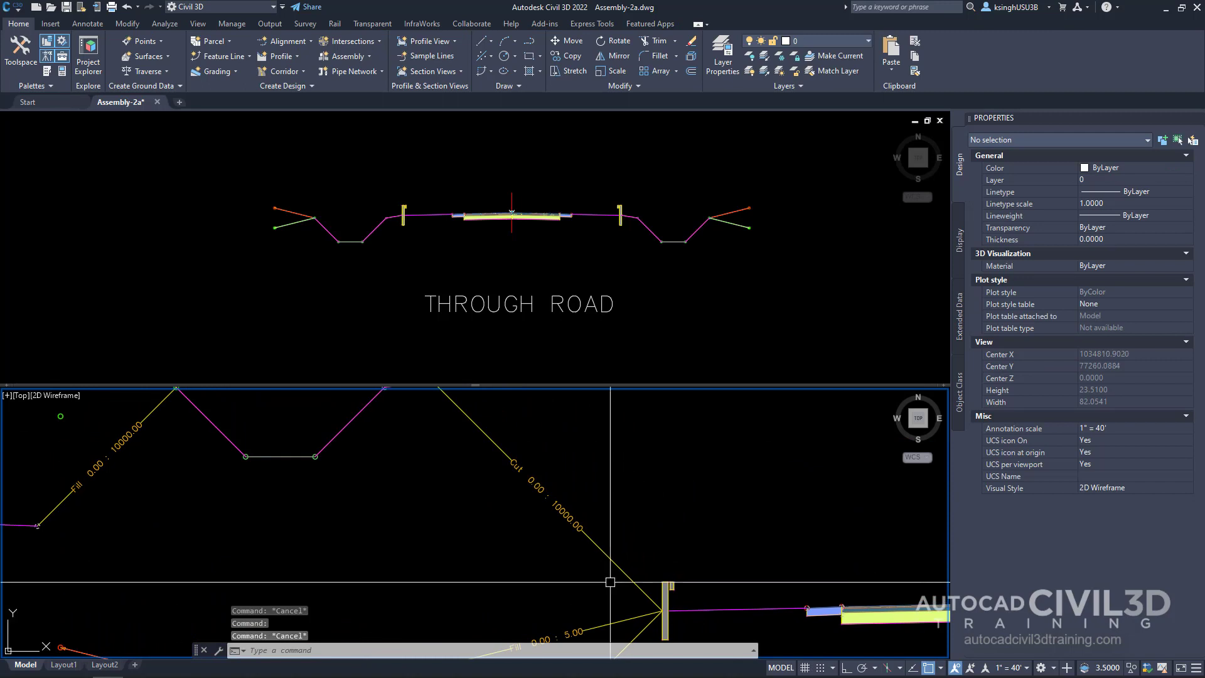
click(607, 549)
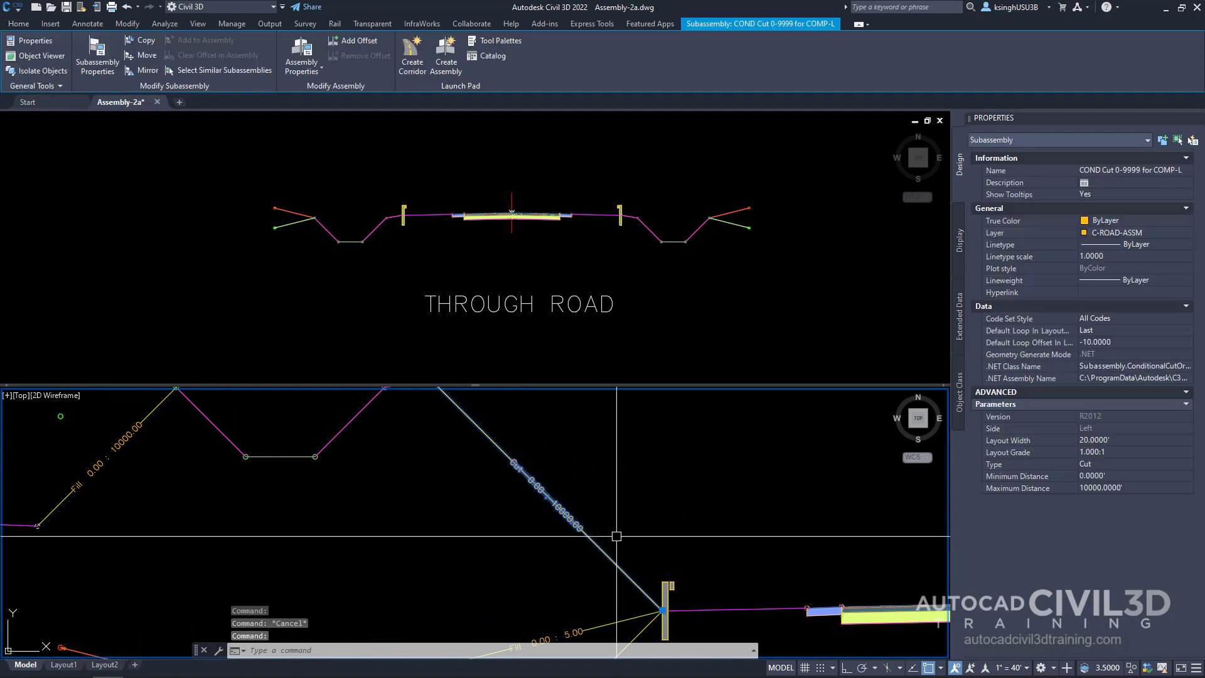
key(Escape)
middle_drag(622, 522, 622, 497)
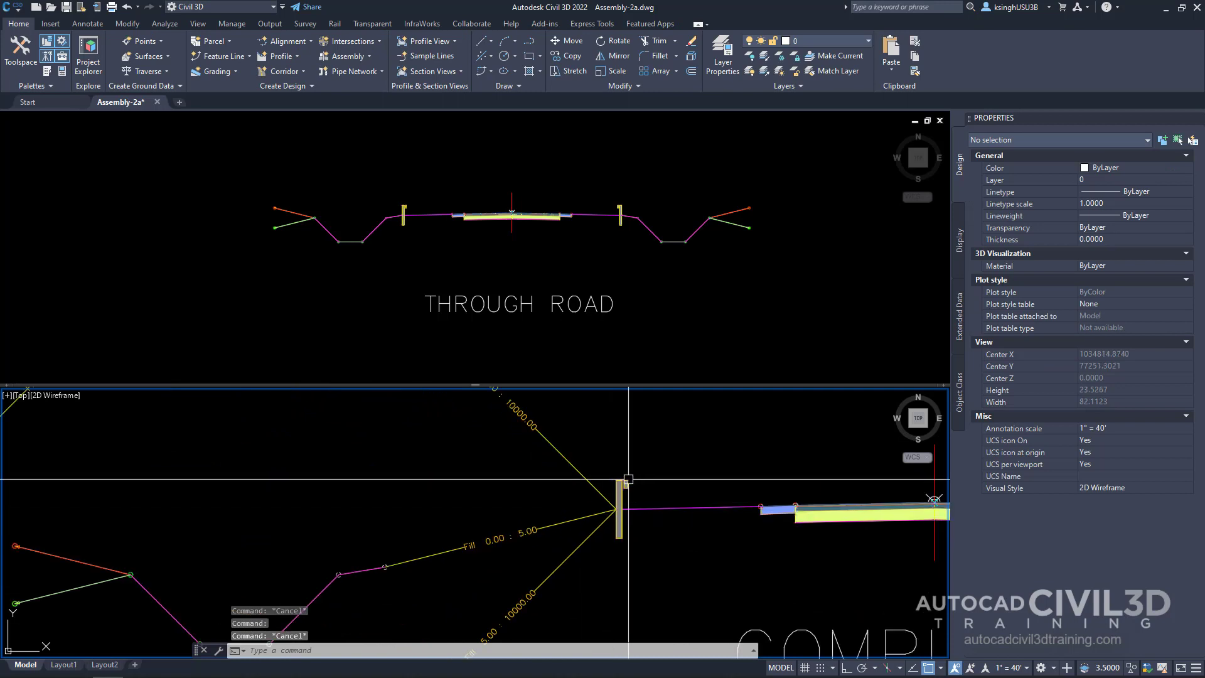
Check the properties of the left guardrail subassembly in the COMPLETED assembly.
click(618, 485)
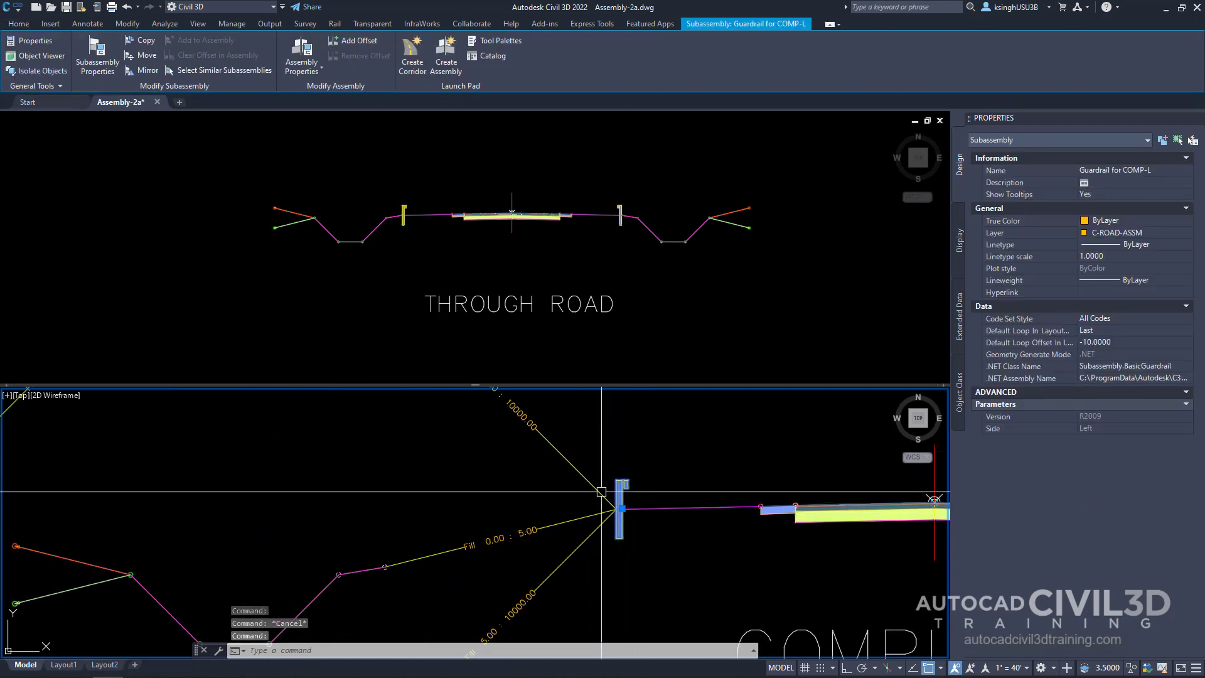
key(Escape)
scroll(695, 479, down, 6)
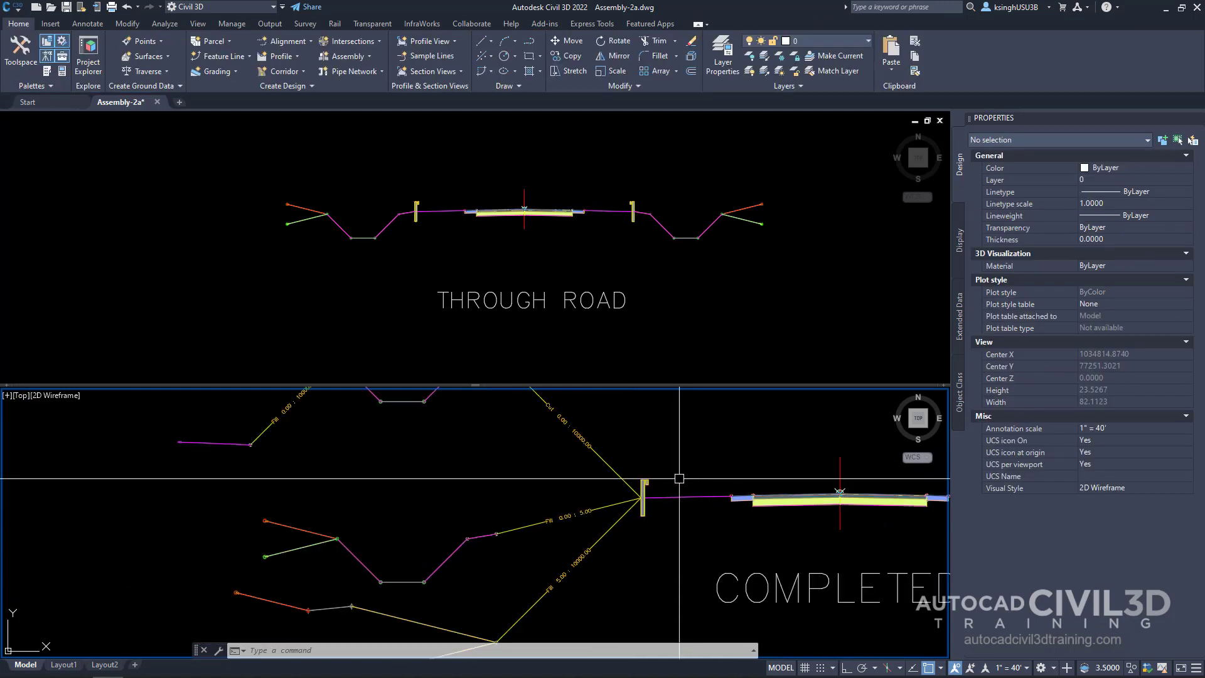
mouse_move(677, 483)
middle_down()
mouse_move(691, 502)
mouse_move(680, 522)
mouse_move(616, 506)
mouse_move(643, 518)
middle_up()
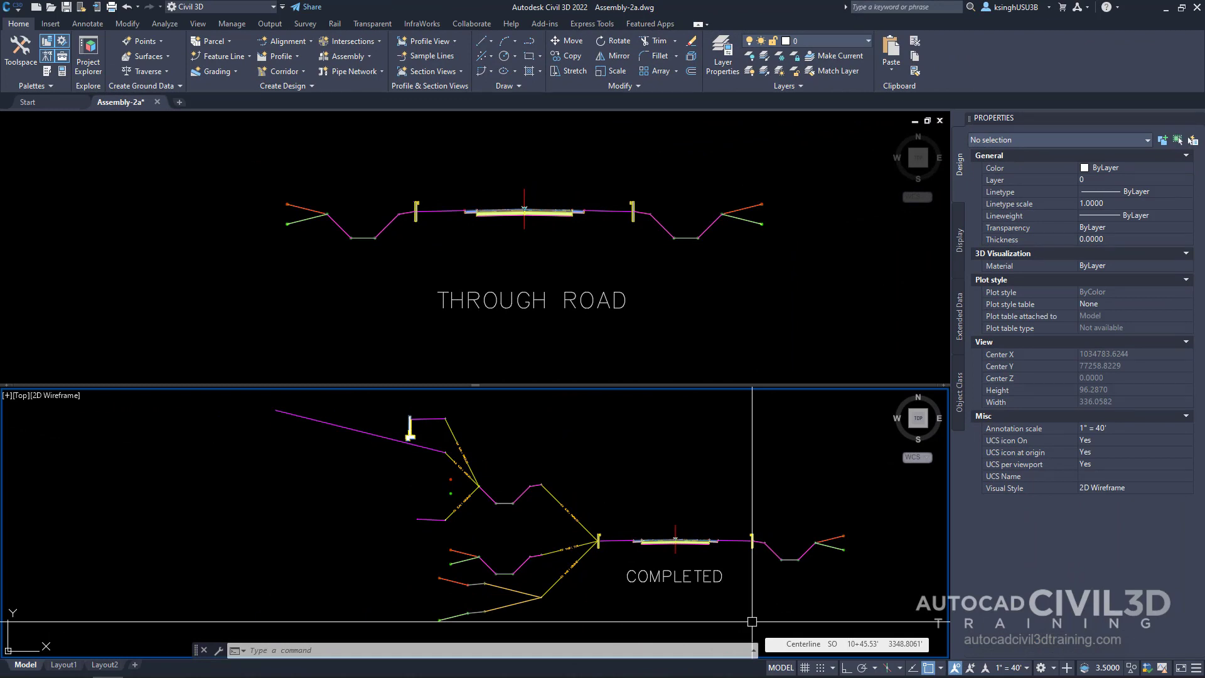
Check the properties of the cut and fill daylight basin subassemblies on the COMPLETED assembly's left side.
scroll(584, 527, up, 2)
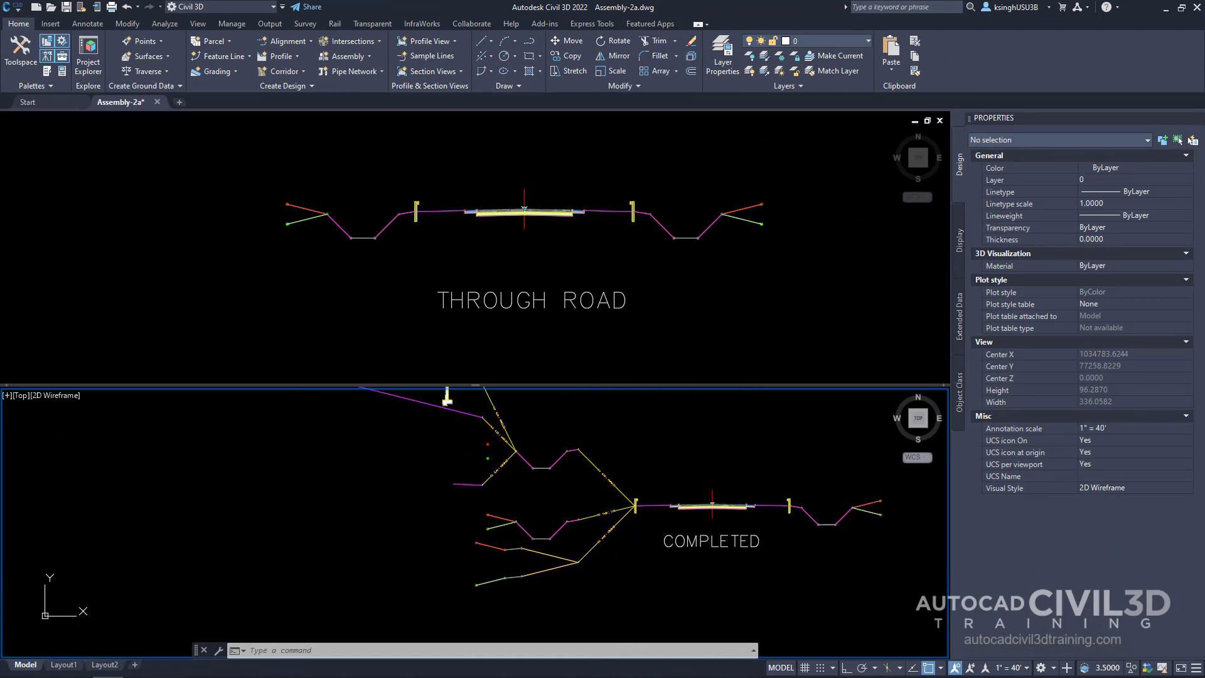
middle_drag(585, 513, 628, 535)
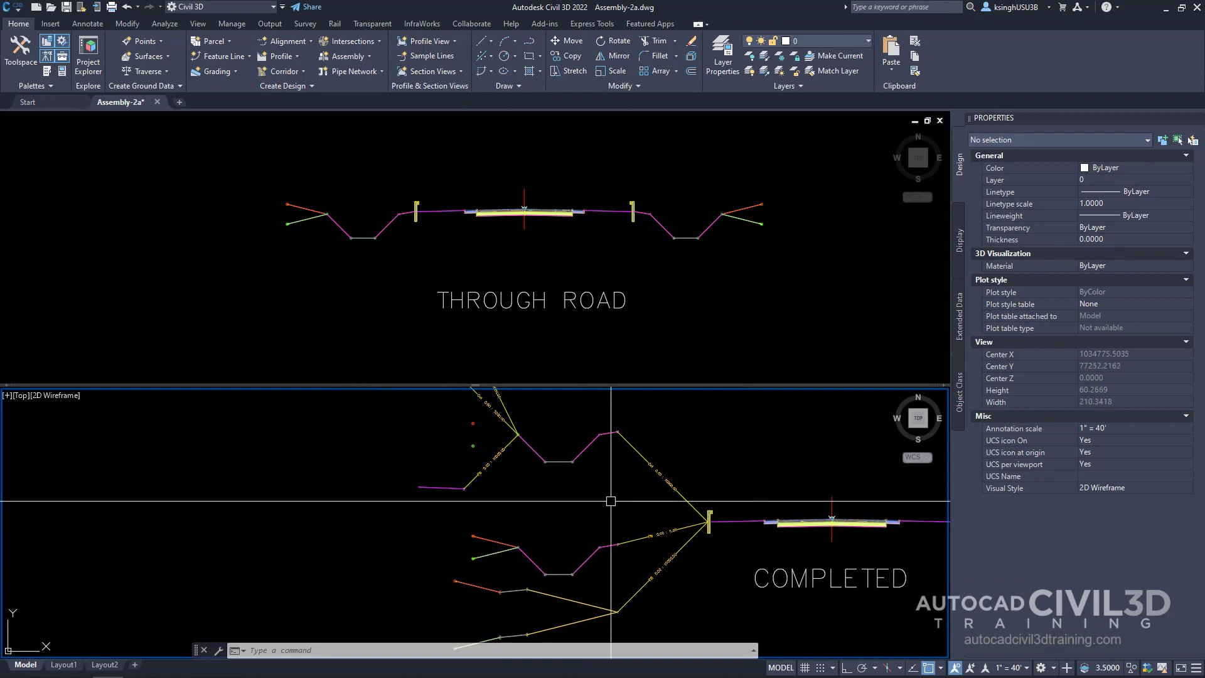
click(594, 440)
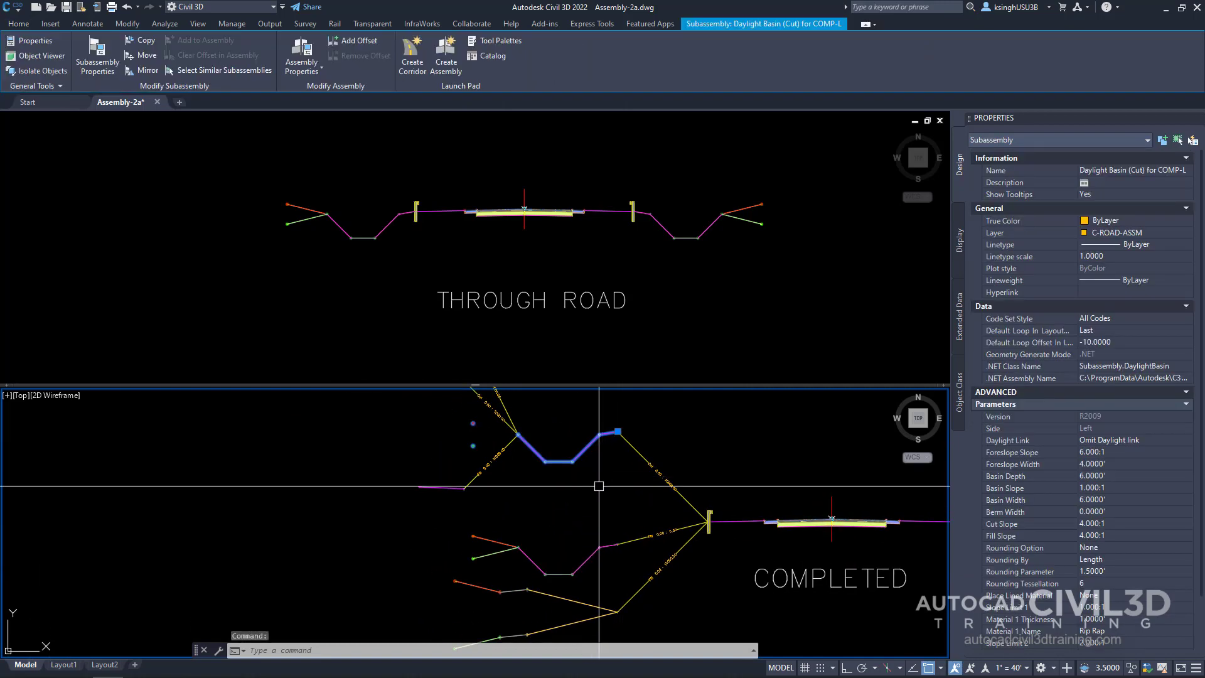
key(Escape)
click(592, 557)
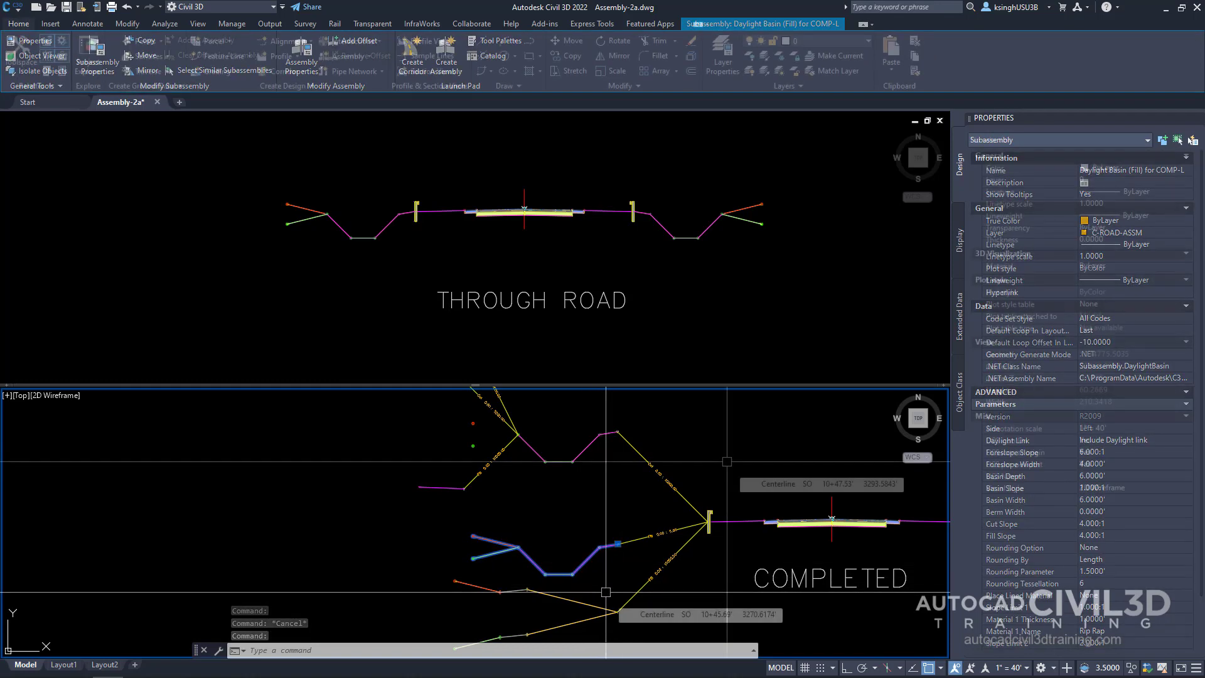
key(Escape)
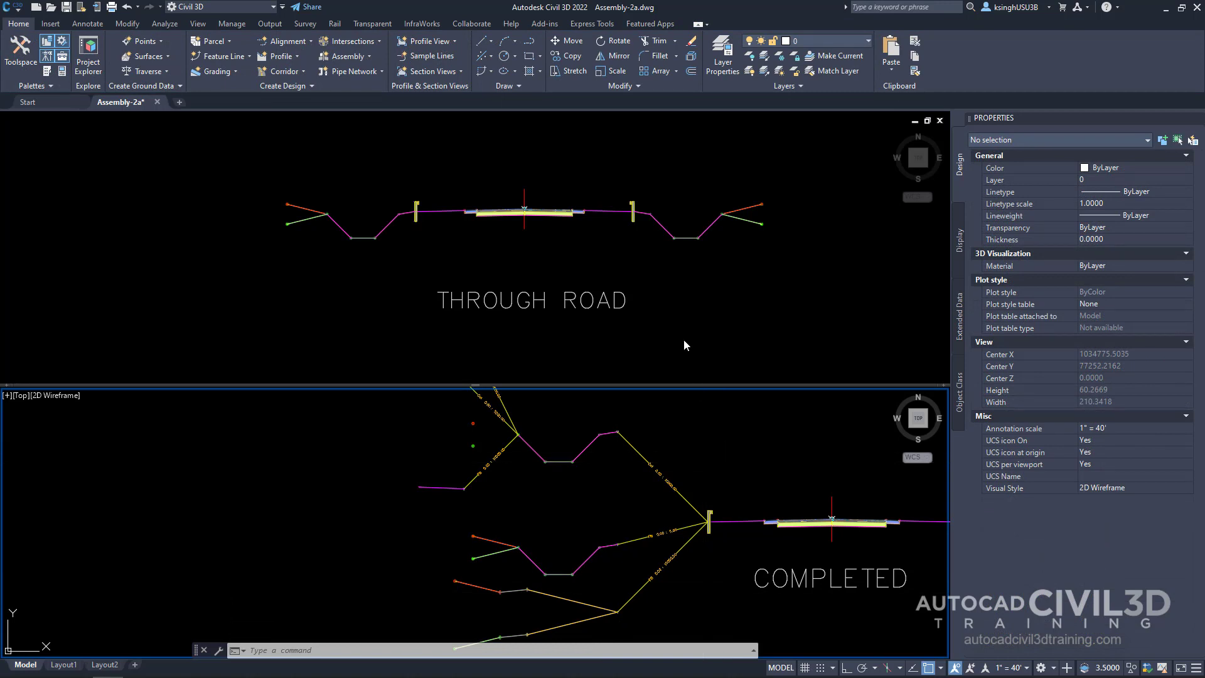
Activate the THROUGH ROAD viewport and bring up the conditional subassemblies of the Civil Imperial Subassemblies tool palette set.
click(671, 315)
scroll(413, 263, up, 5)
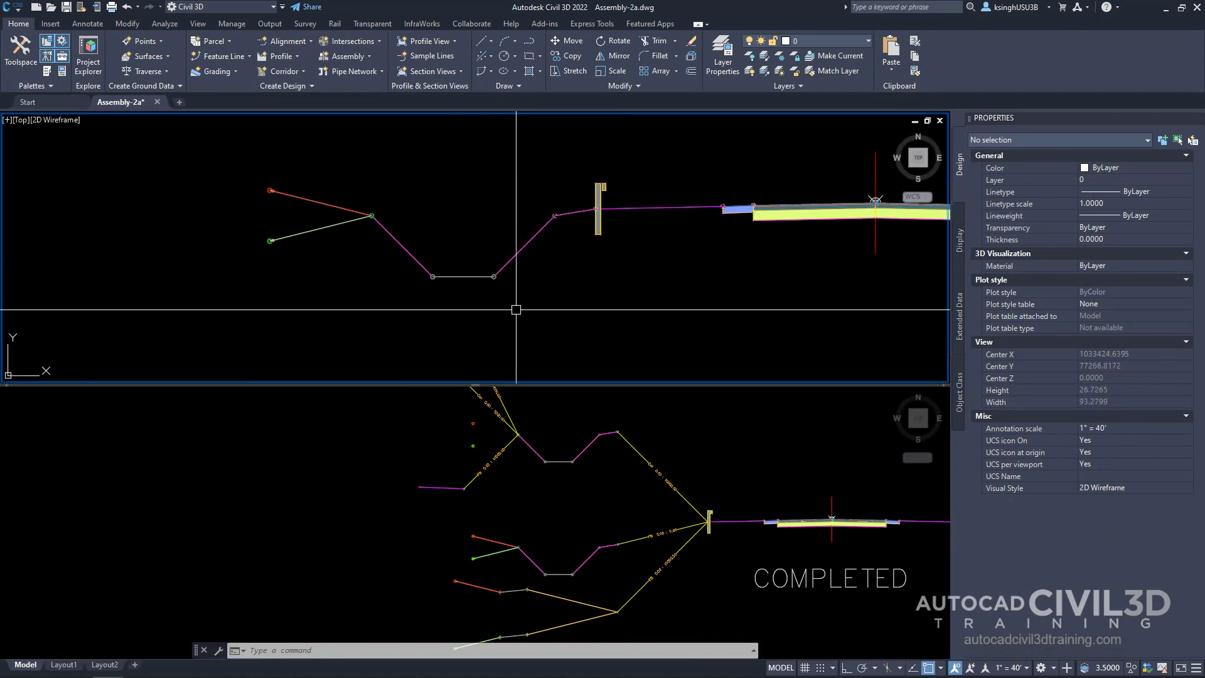
scroll(516, 303, down, 3)
middle_drag(516, 304, 525, 317)
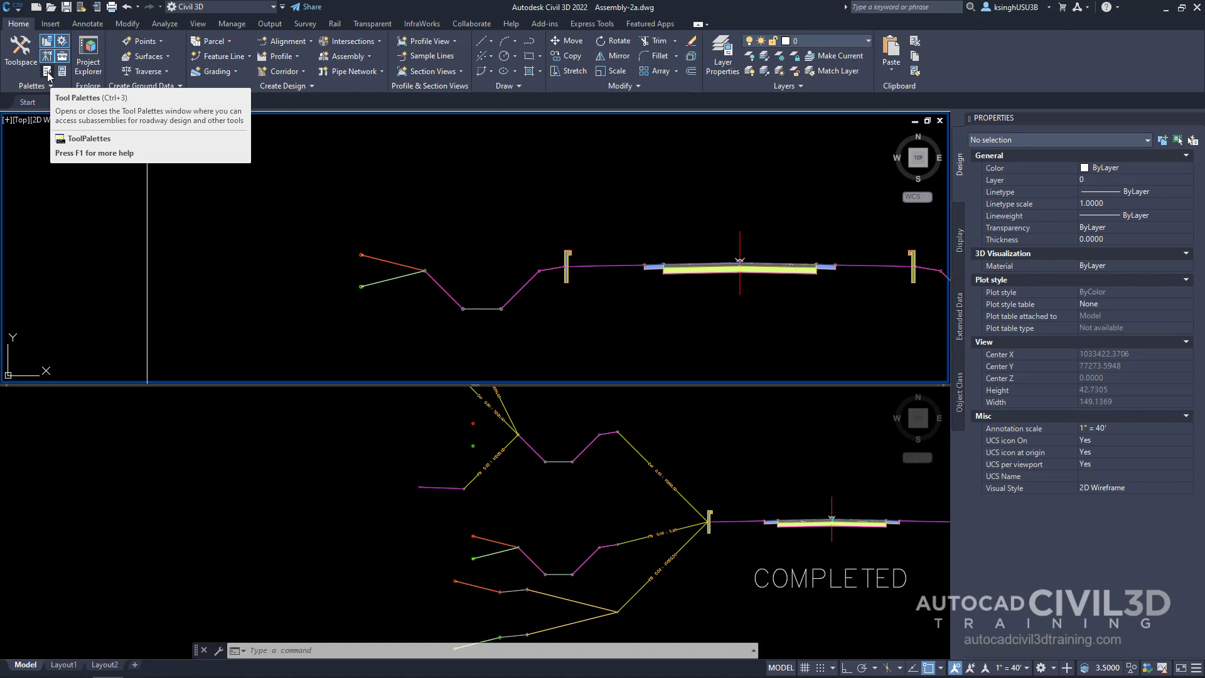
click(48, 74)
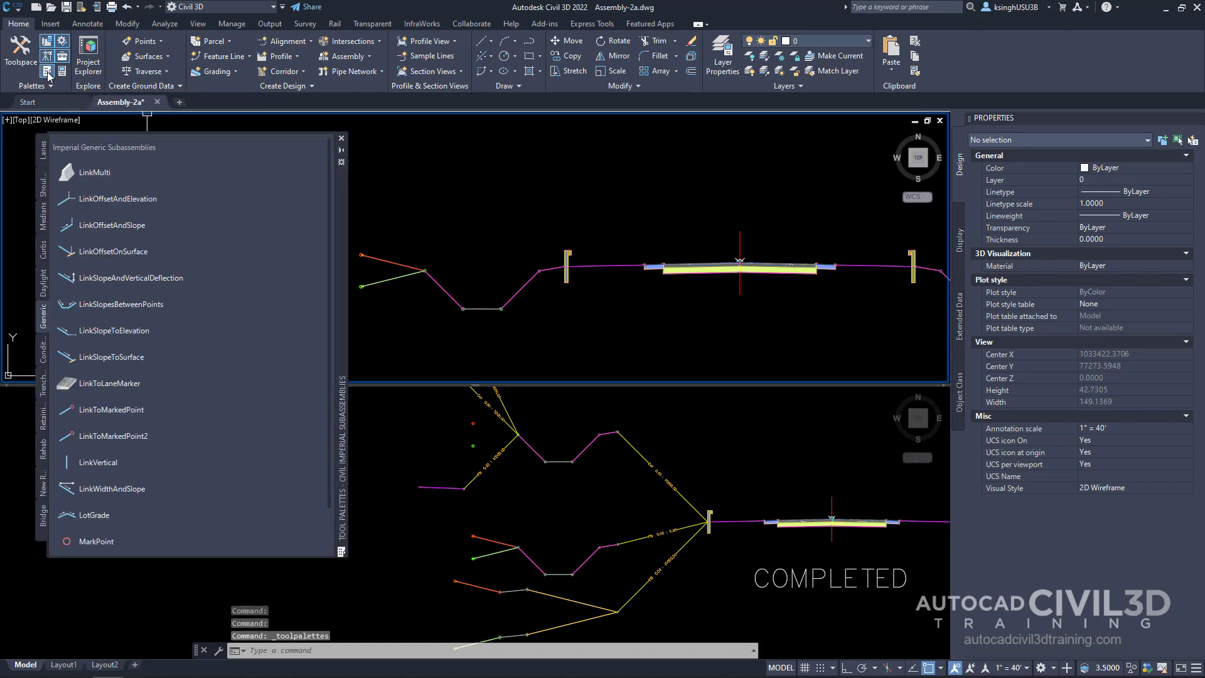
right_click(344, 413)
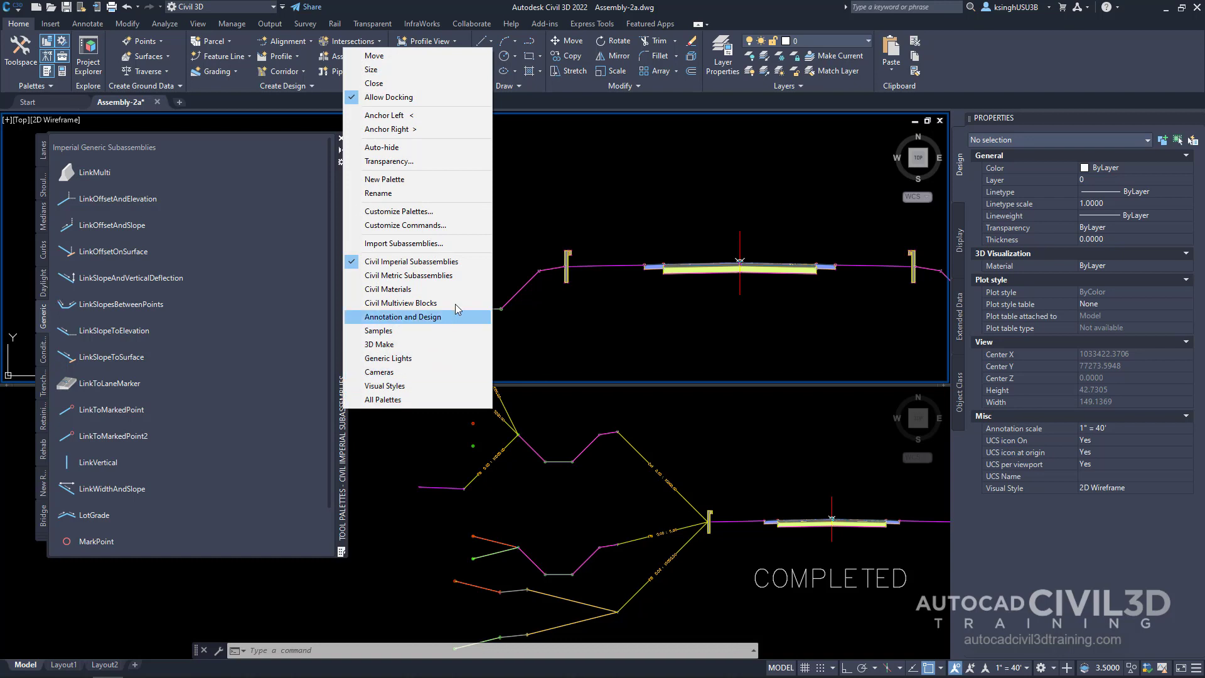
click(461, 265)
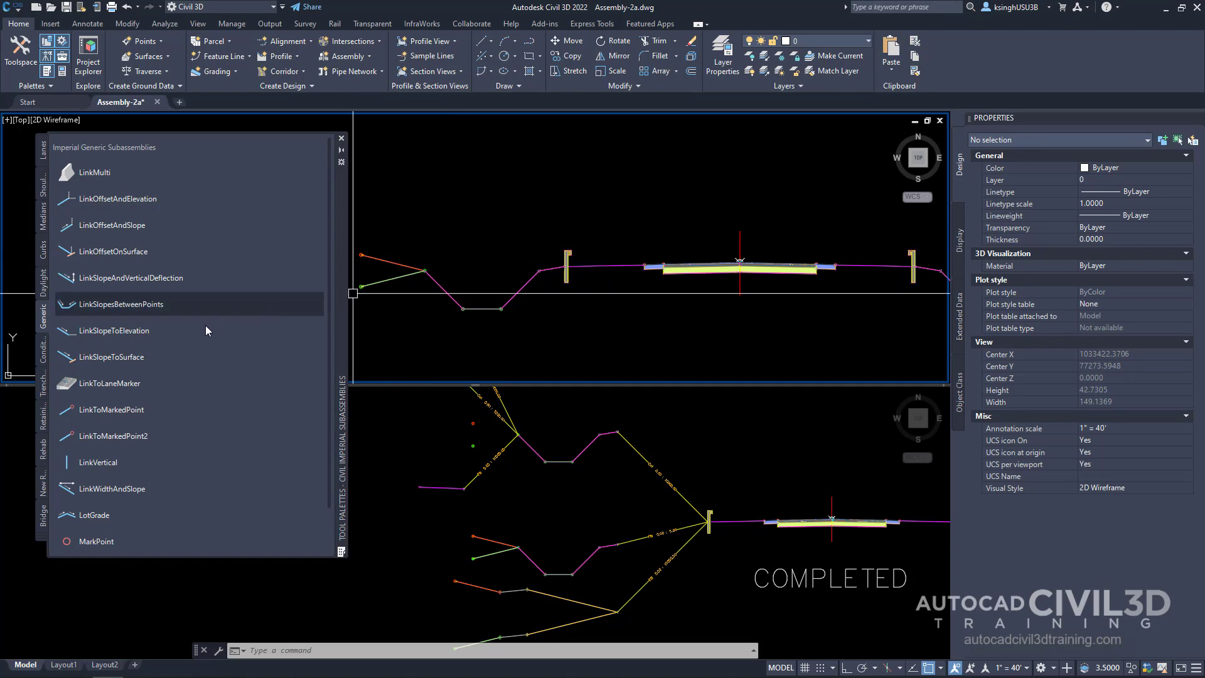
click(44, 354)
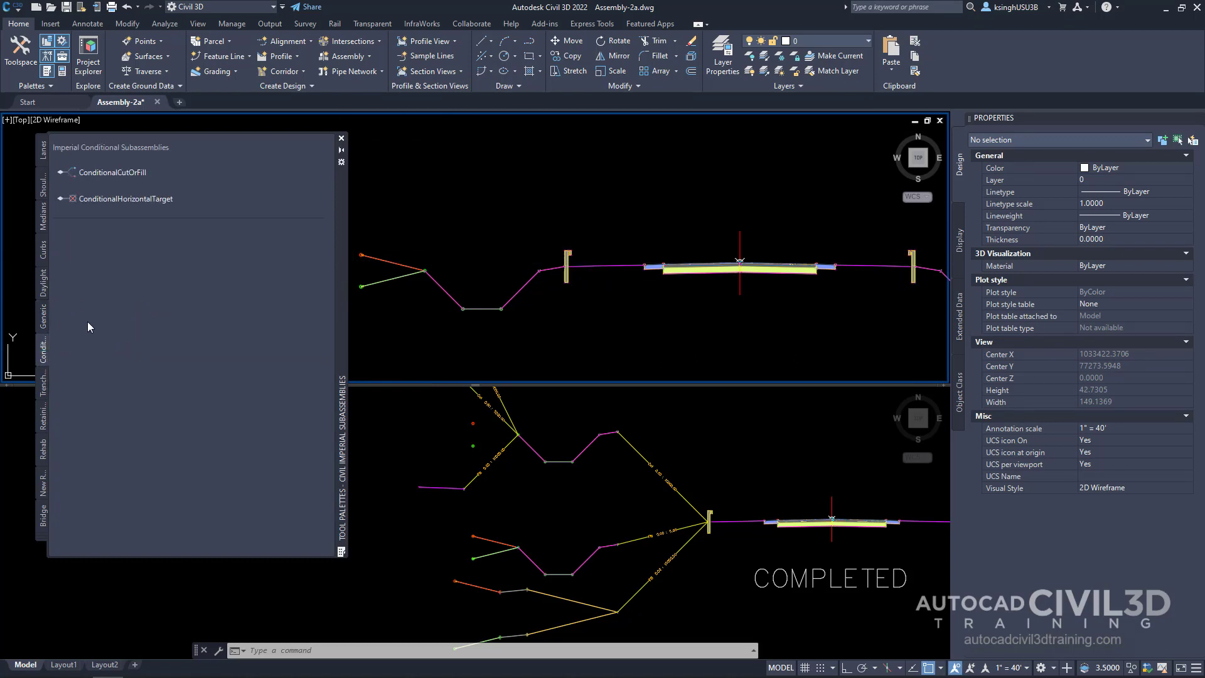
Start a ConditionalCutOrFill subassembly on the Left side with a 20' layout width and a 4:1 layout grade.
click(138, 176)
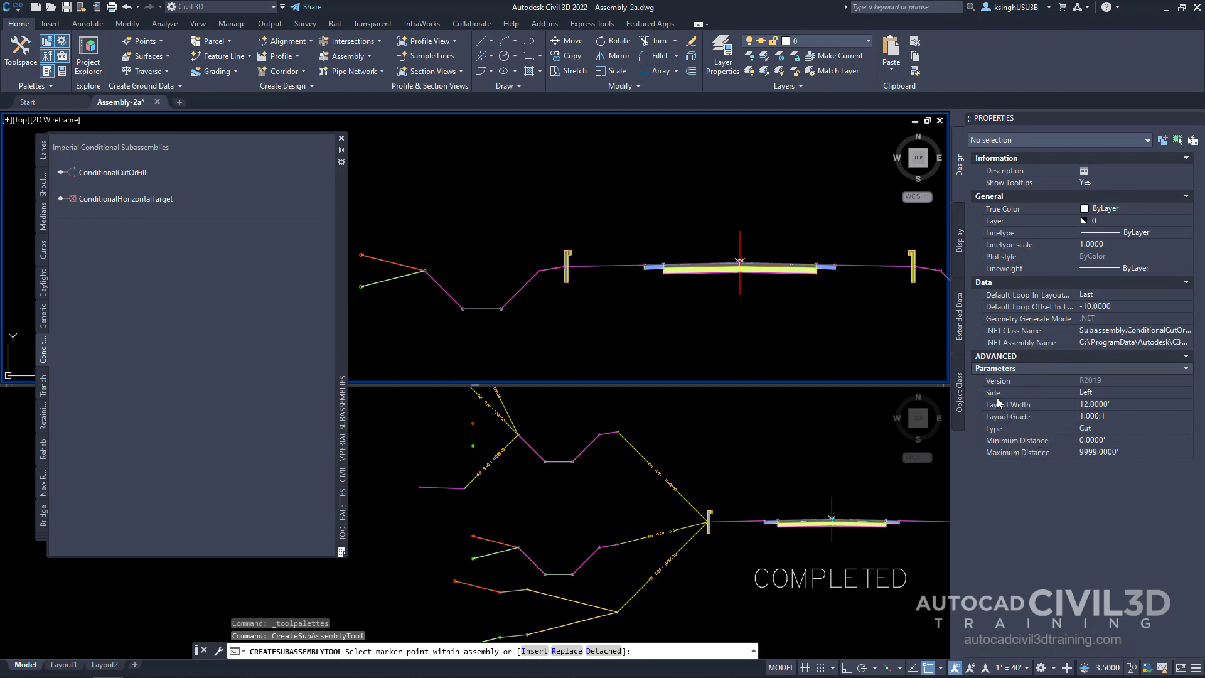
click(1094, 394)
click(1094, 394)
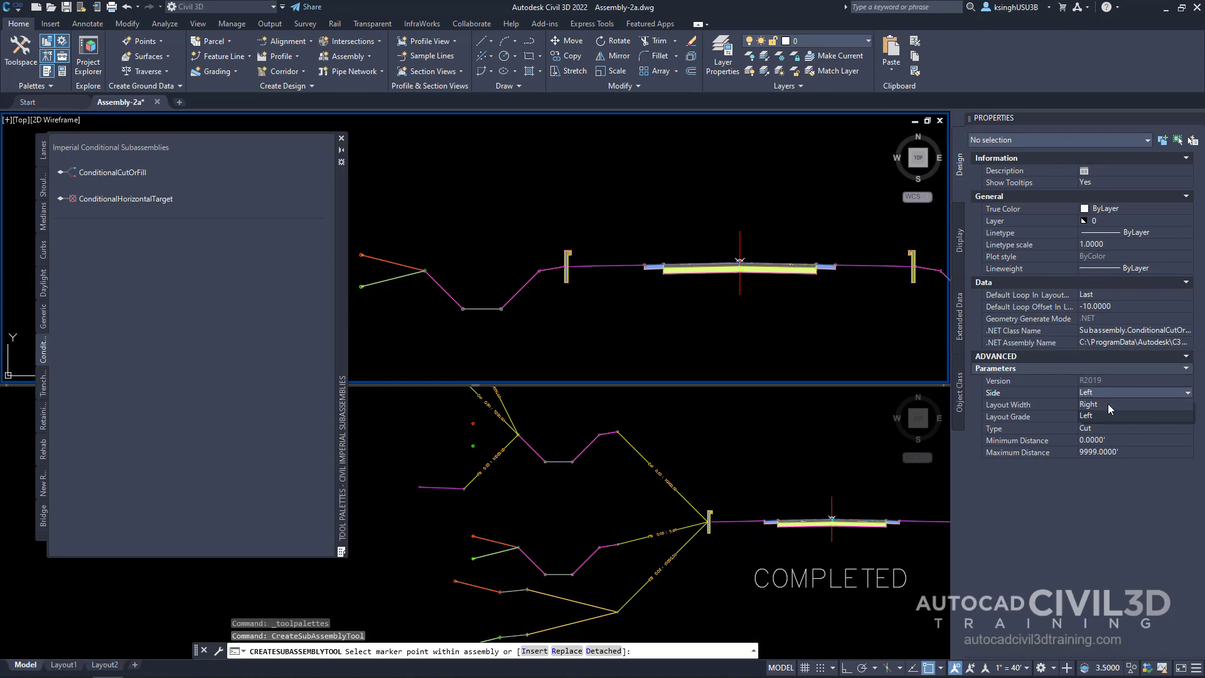
click(1102, 416)
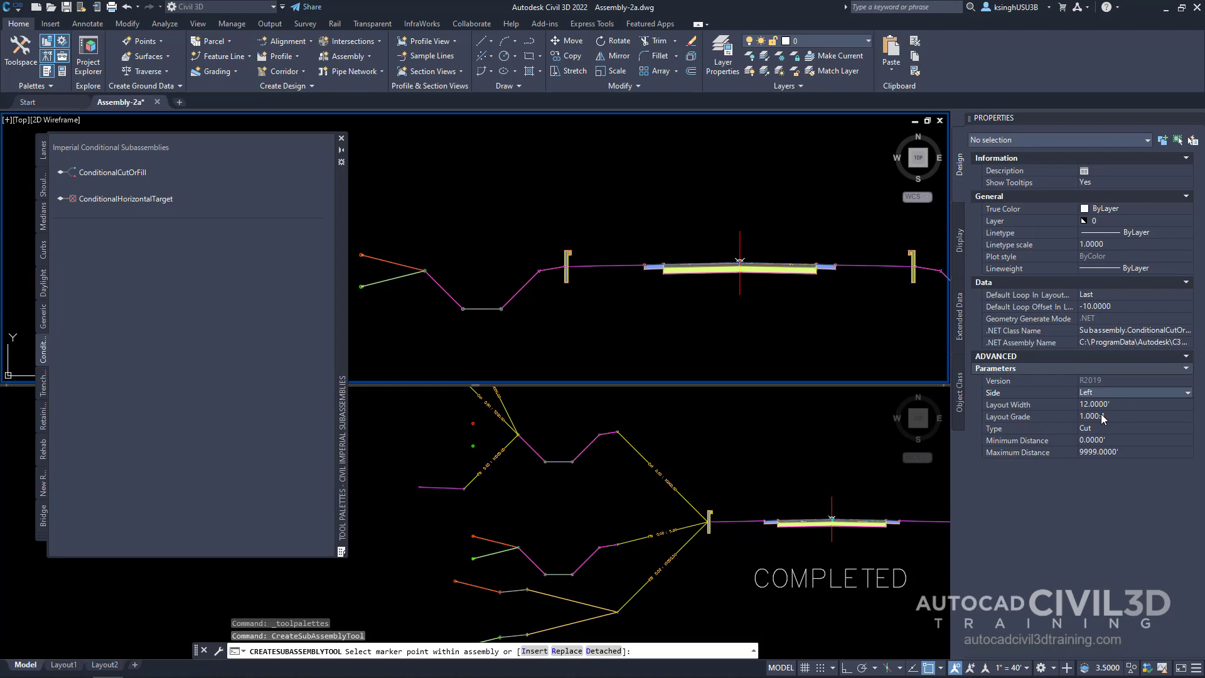
click(1112, 405)
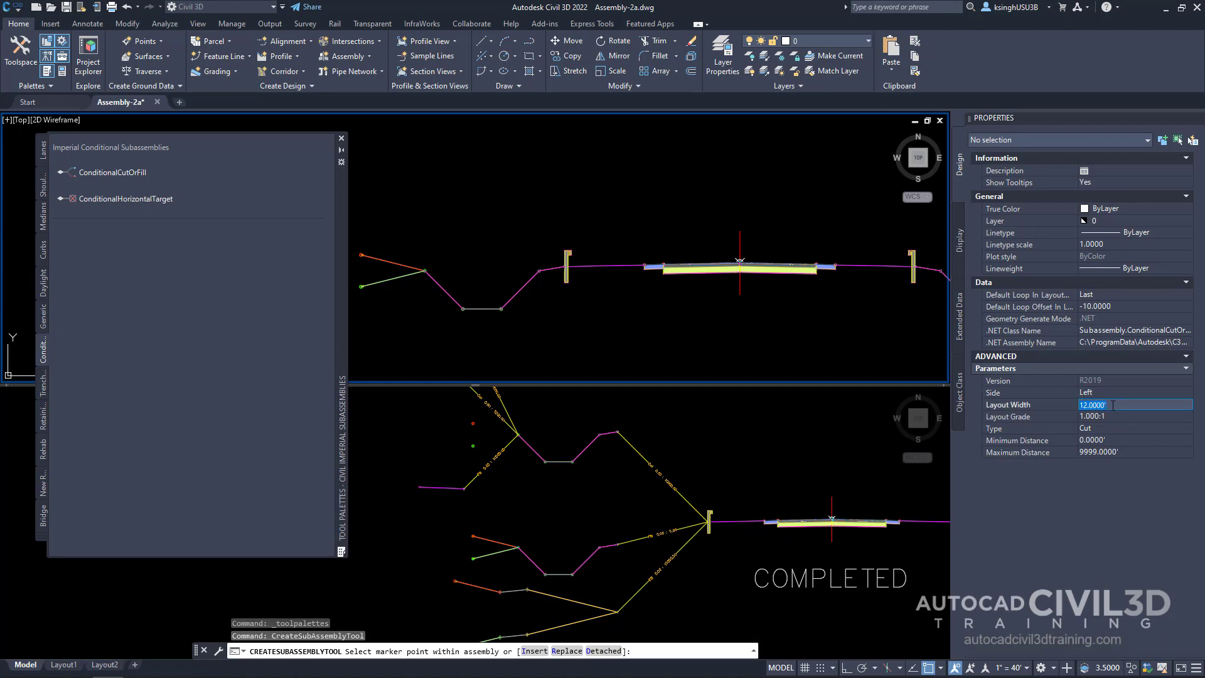
text(20)
key(Tab)
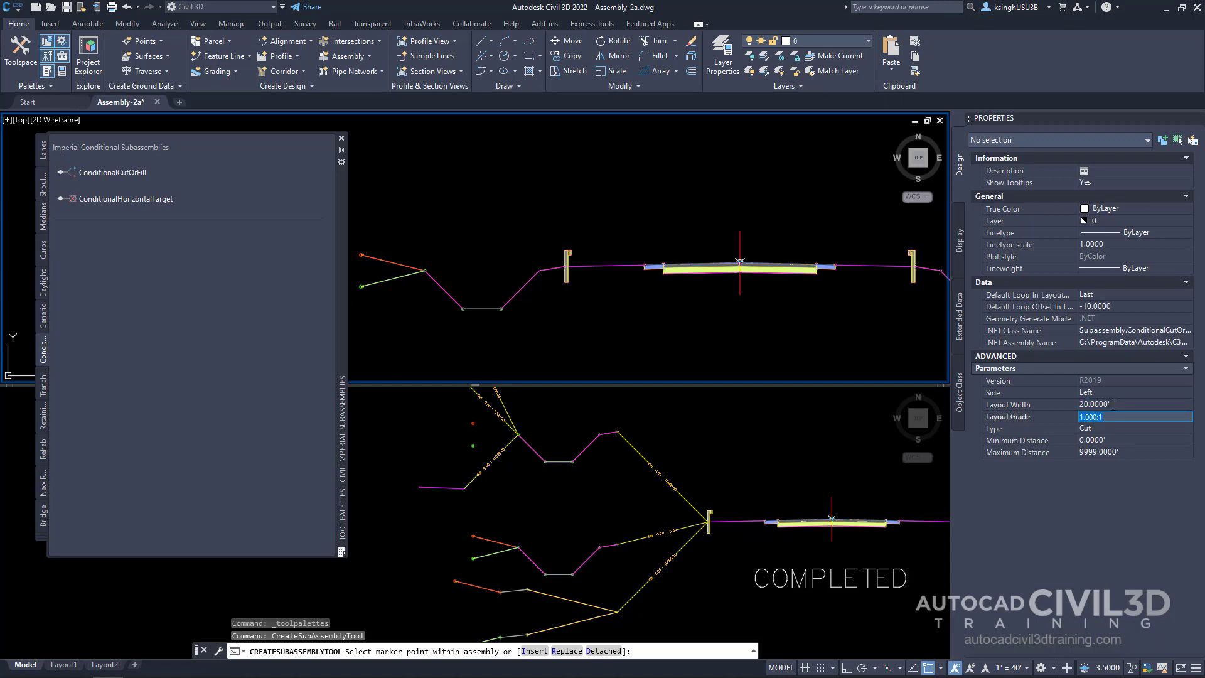
text(5)
key(Tab)
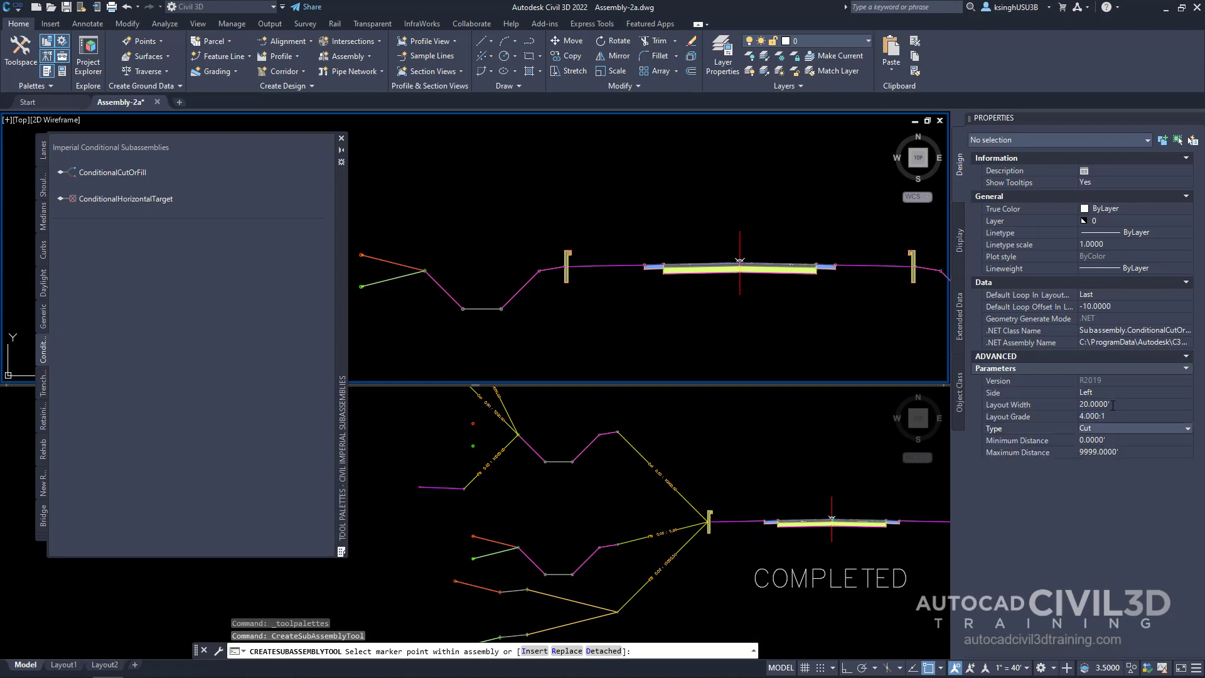
Set the conditional subassembly's type to Fill and its maximum distance to 5', keeping the minimum distance at 0'.
click(1090, 430)
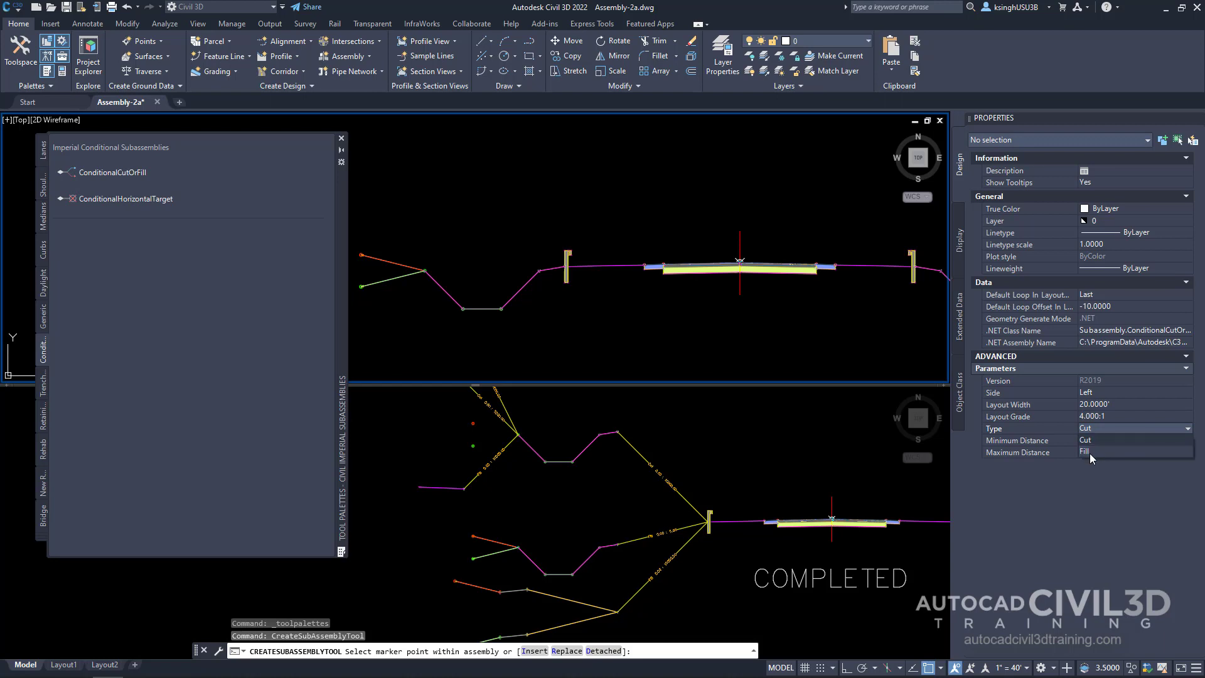
click(1089, 451)
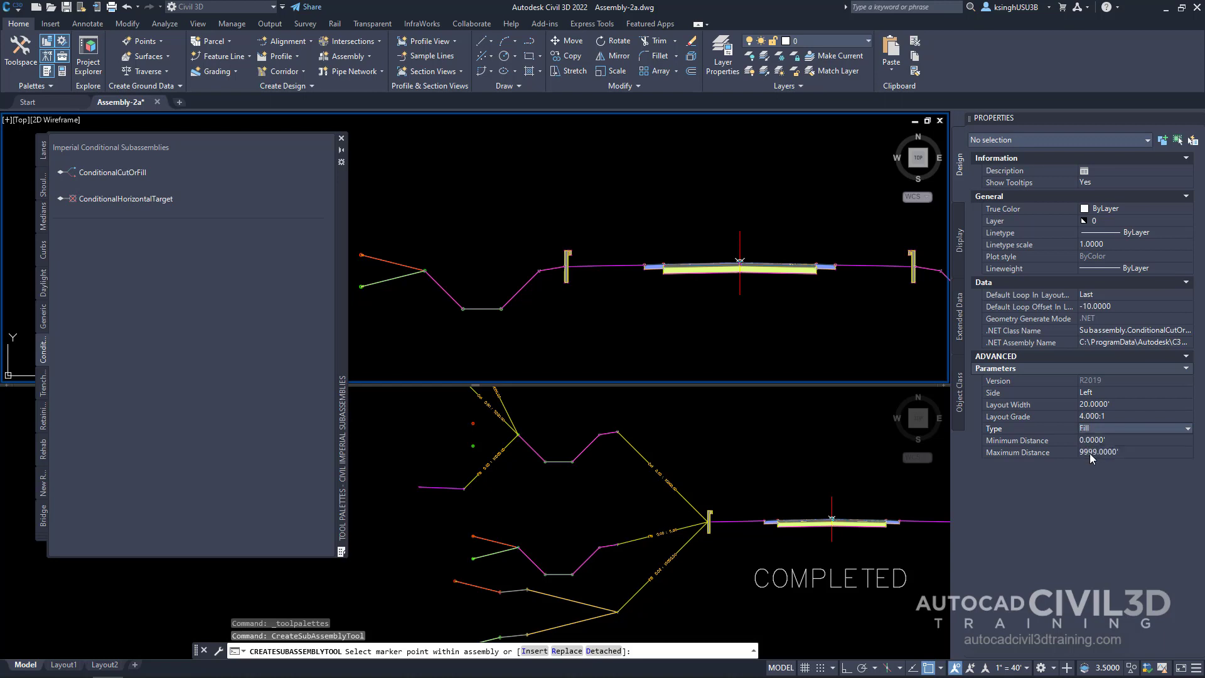
click(1119, 440)
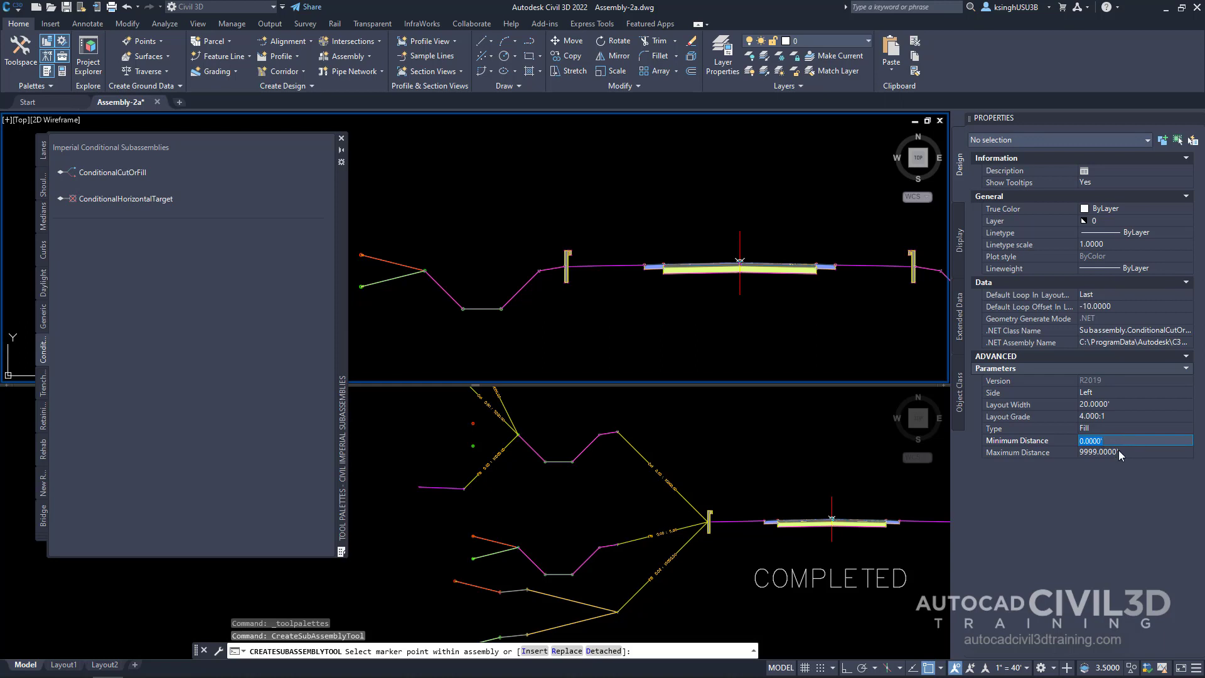
click(1118, 453)
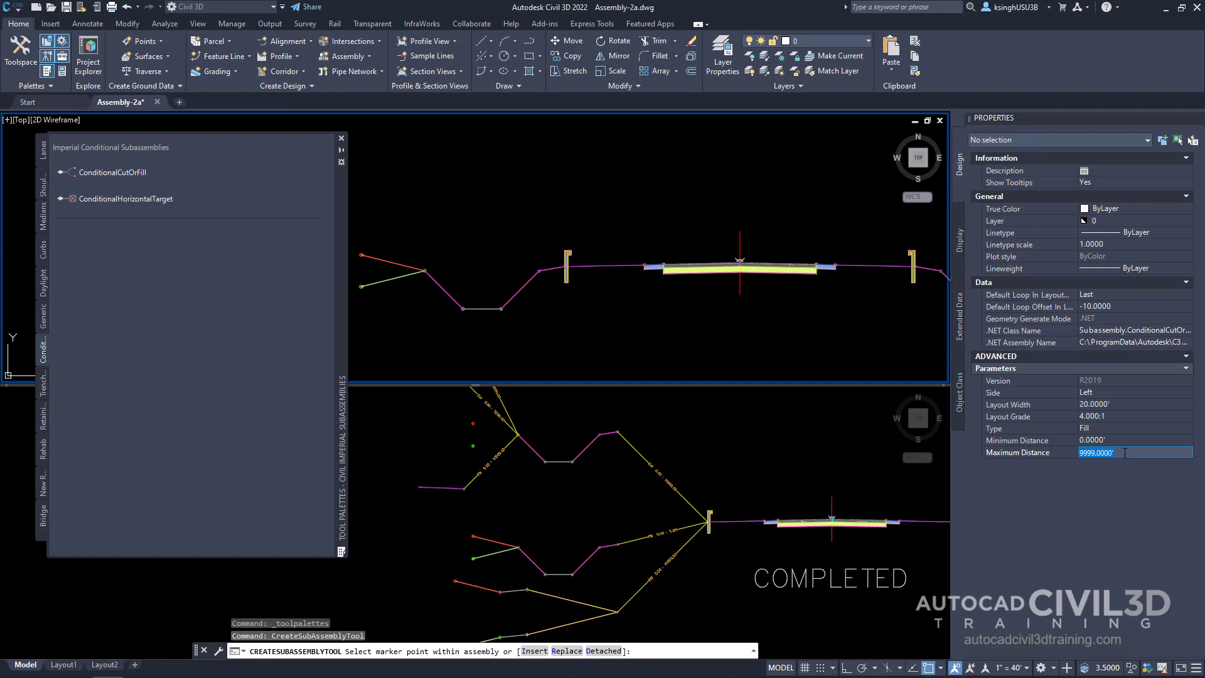
text(5)
key(Return)
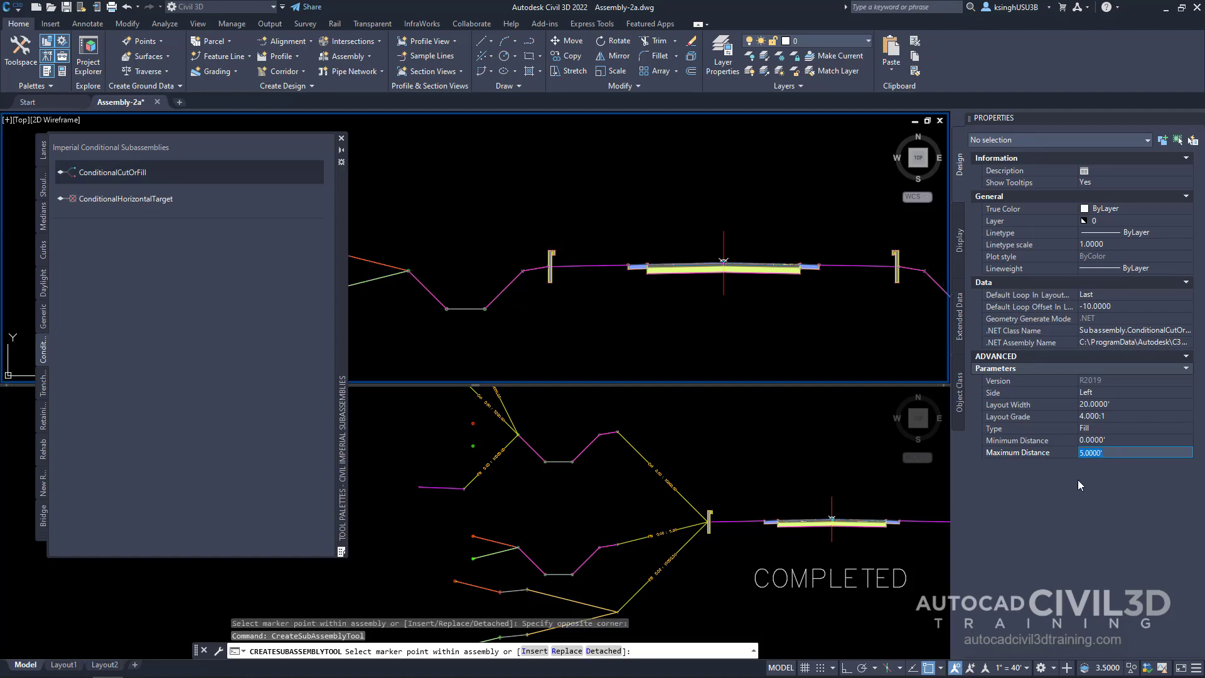
Attach the 0' to 5' fill conditional subassembly to the marker point at the THROUGH ROAD assembly's left guardrail.
scroll(510, 281, up, 4)
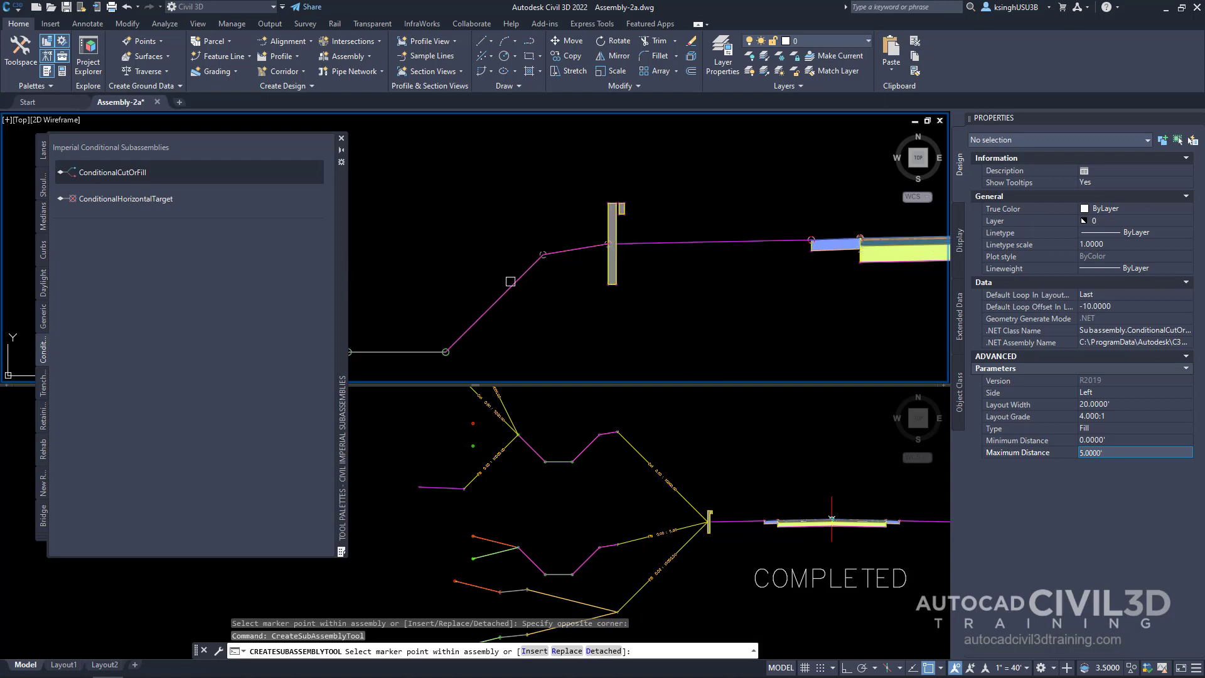
scroll(533, 280, up, 2)
middle_drag(560, 280, 650, 280)
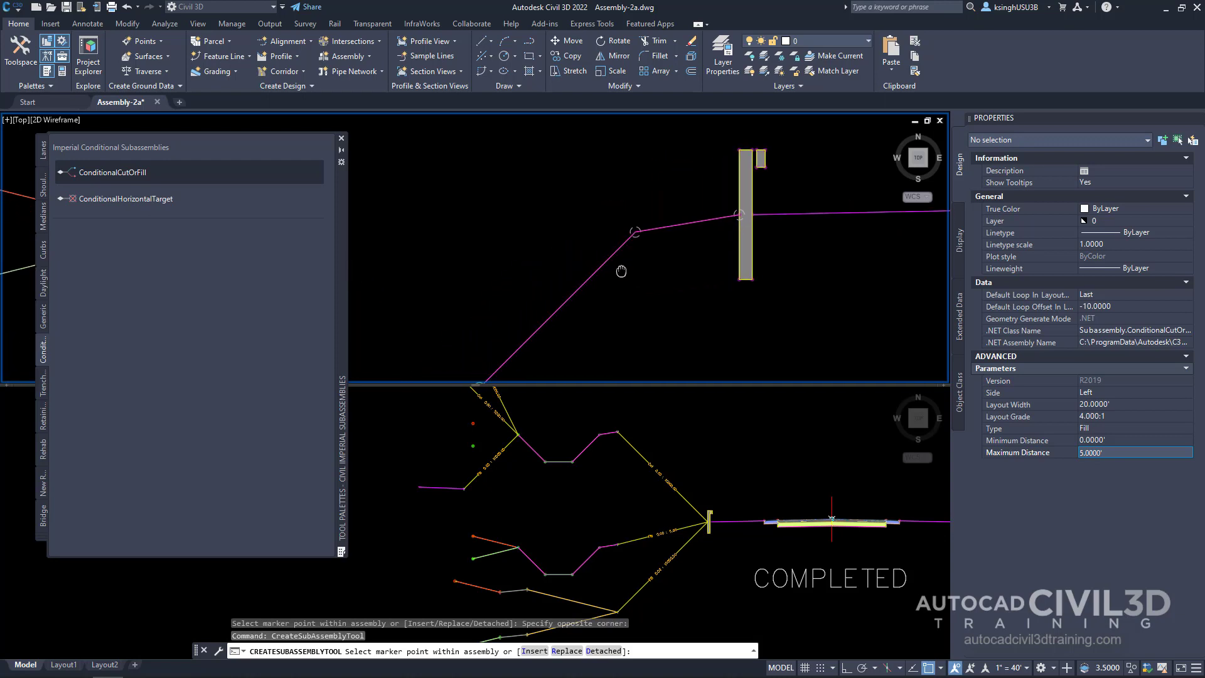
scroll(757, 231, up, 2)
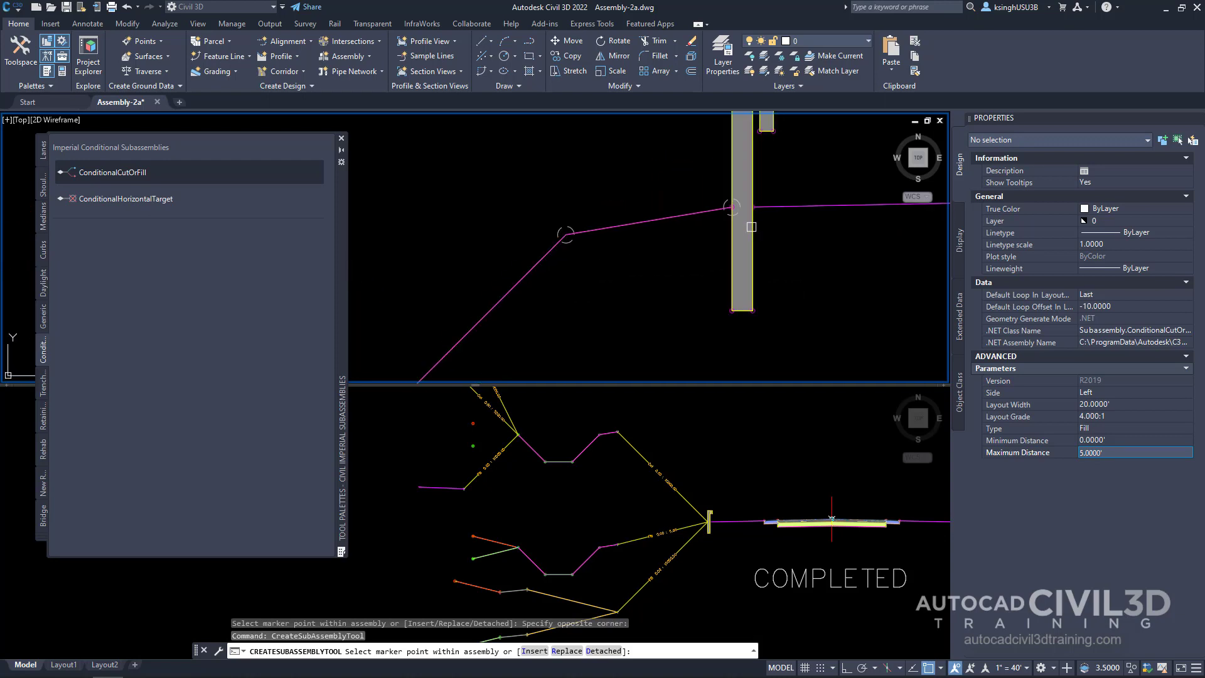
mouse_move(751, 261)
middle_down()
mouse_move(742, 238)
mouse_move(700, 280)
middle_up()
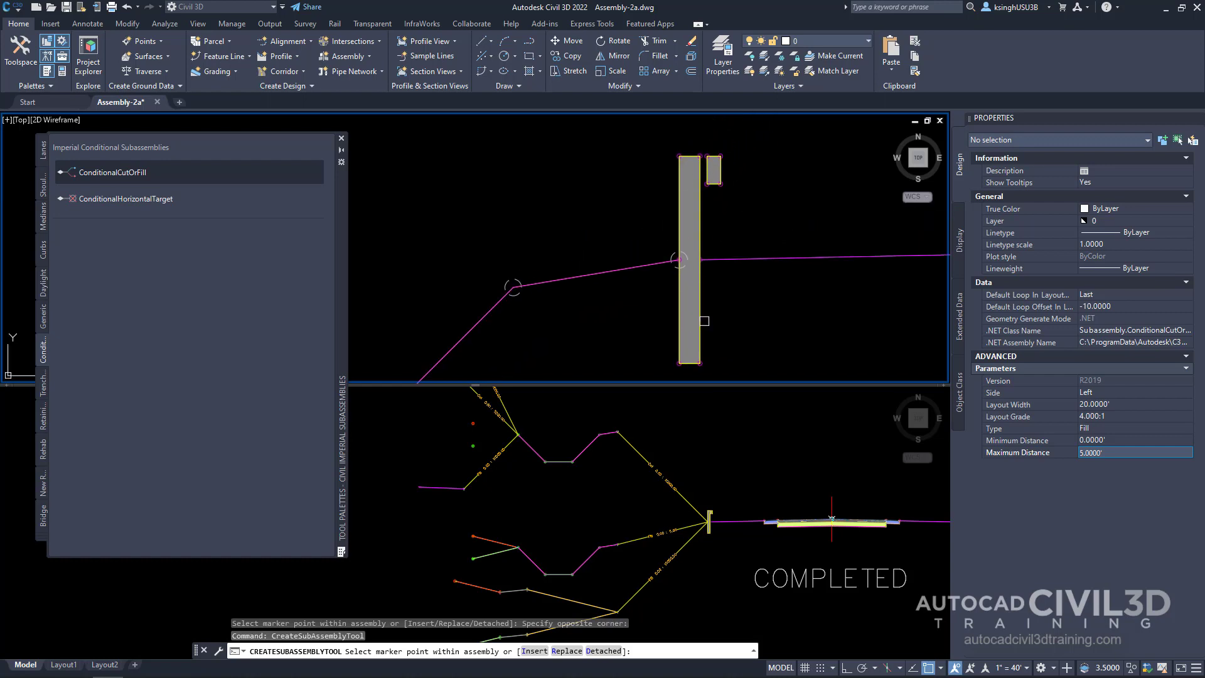
click(672, 253)
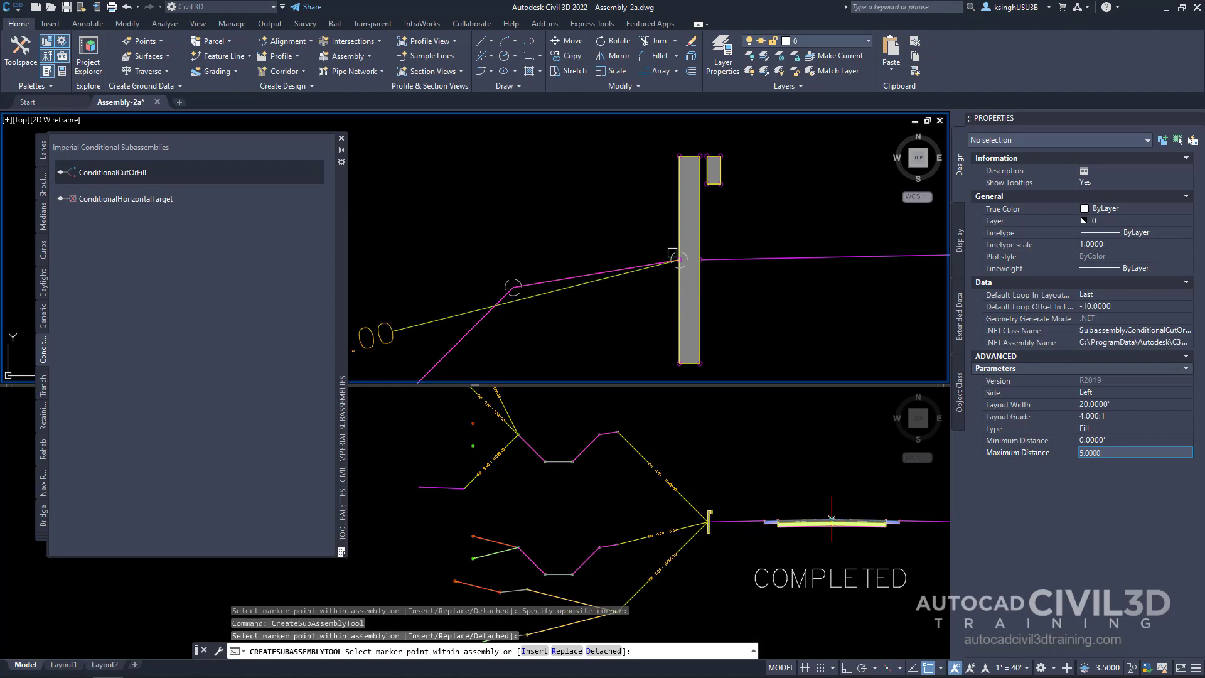
scroll(634, 294, down, 4)
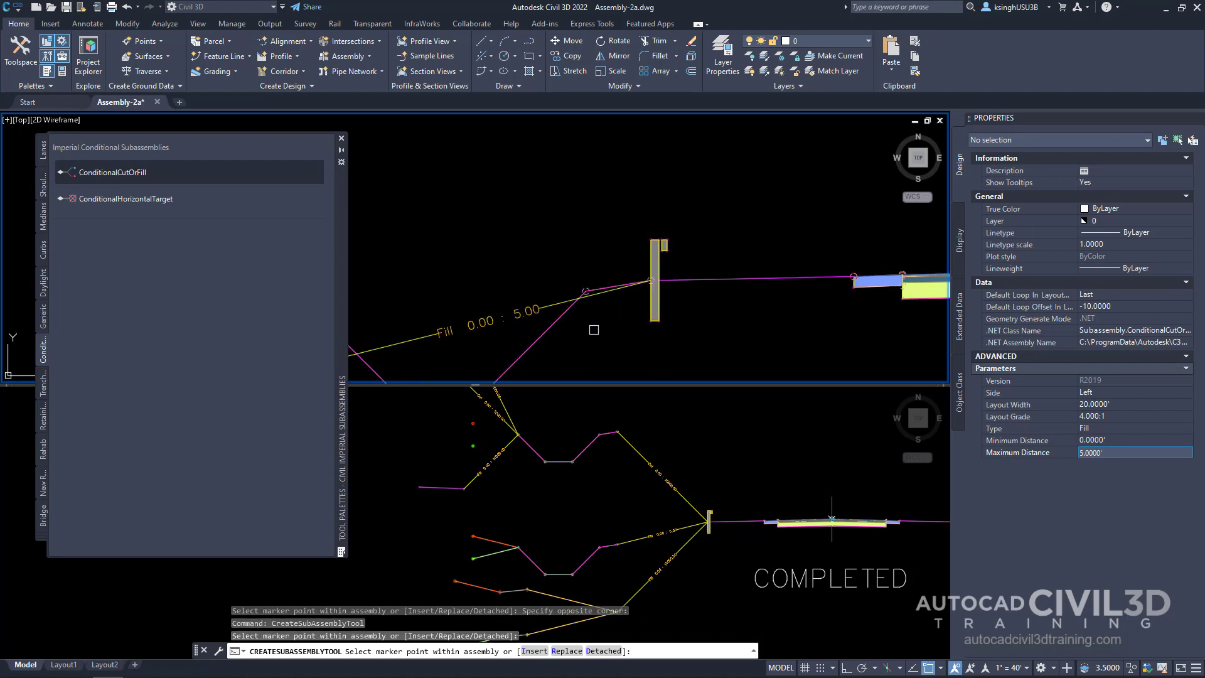
middle_drag(595, 329, 699, 292)
scroll(699, 292, down, 2)
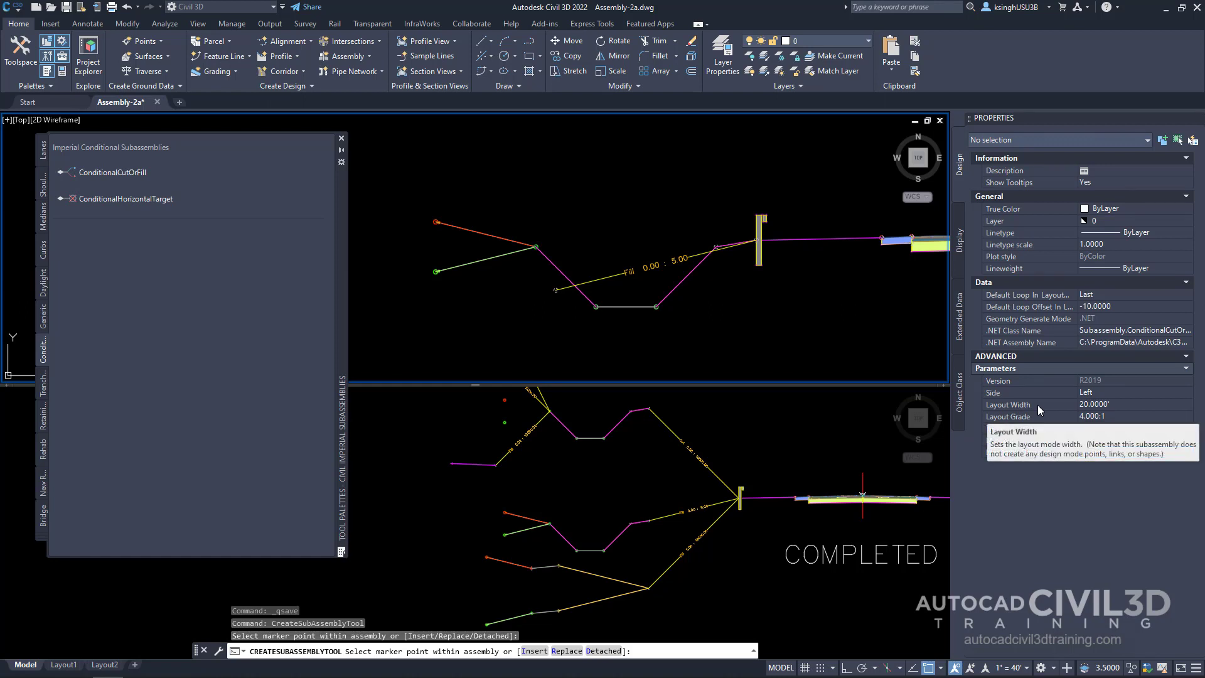
Set the next fill conditional's layout grade to 1:1, minimum distance to 5.0001' and maximum distance to 10000'.
click(1079, 452)
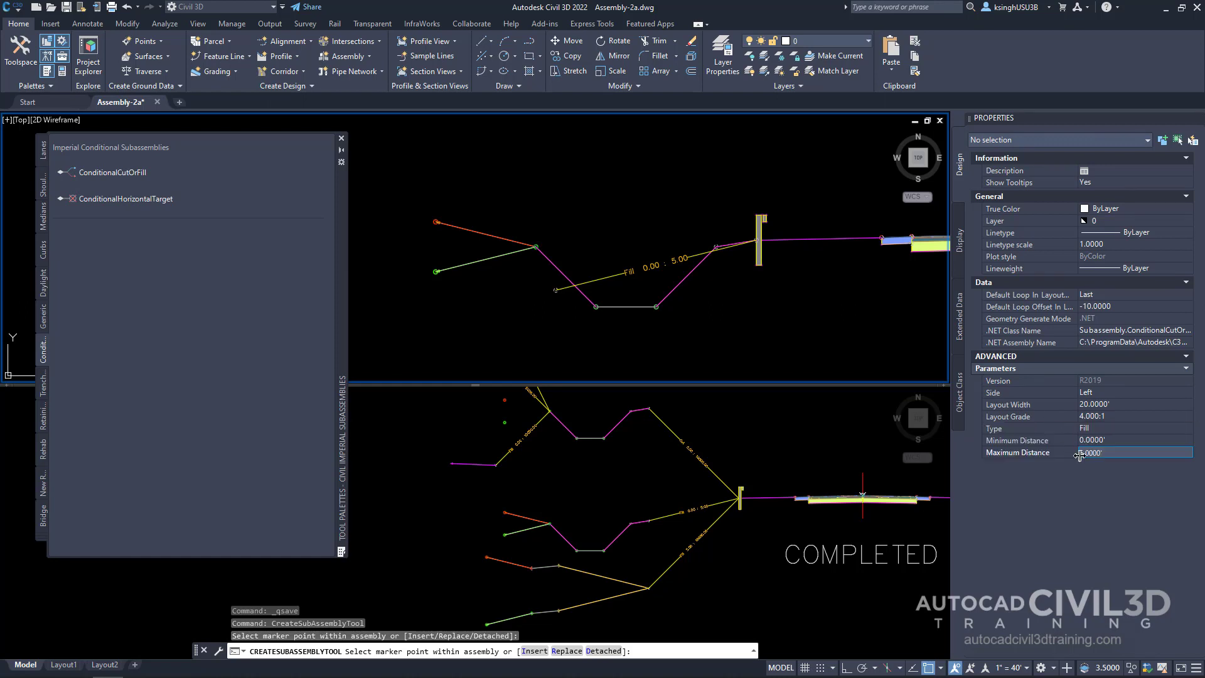
click(1108, 417)
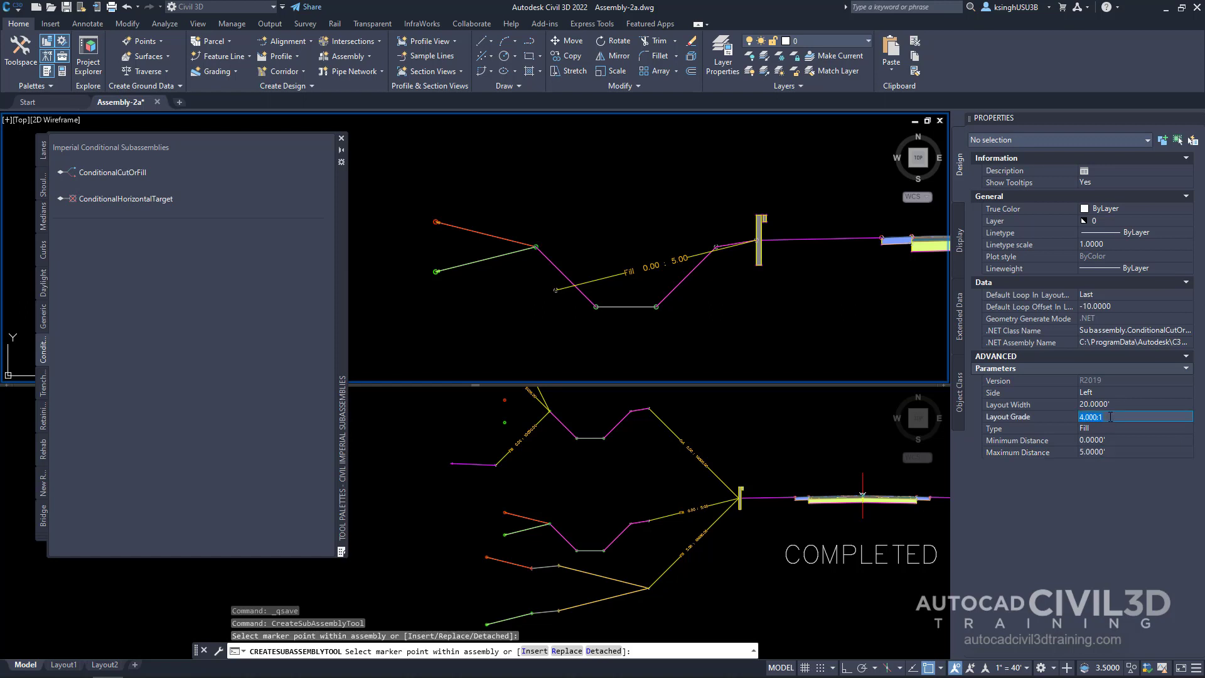
text(1)
key(Tab)
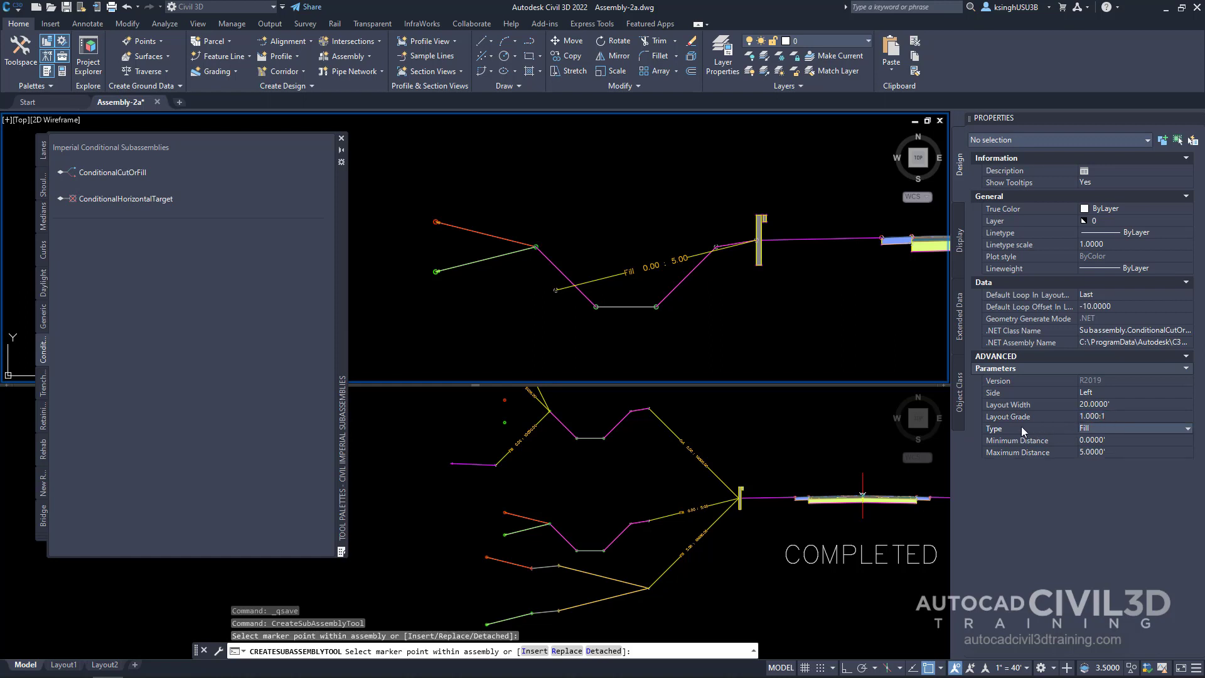
click(1100, 441)
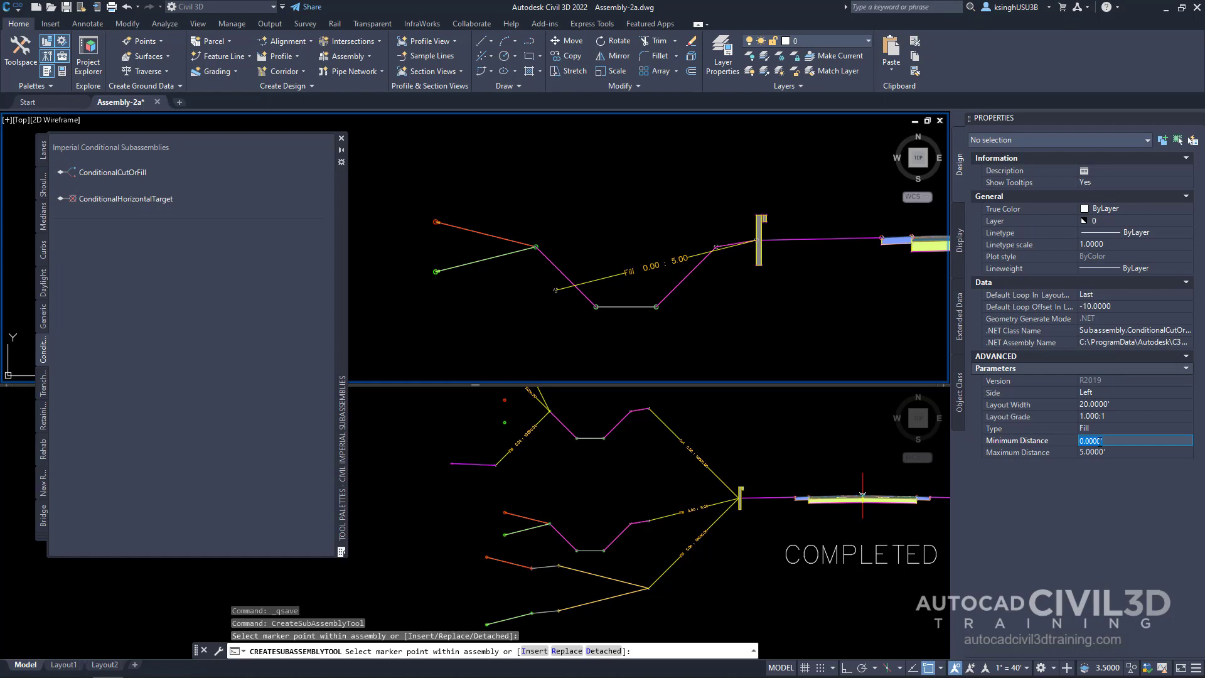
text(5.0001)
key(Tab)
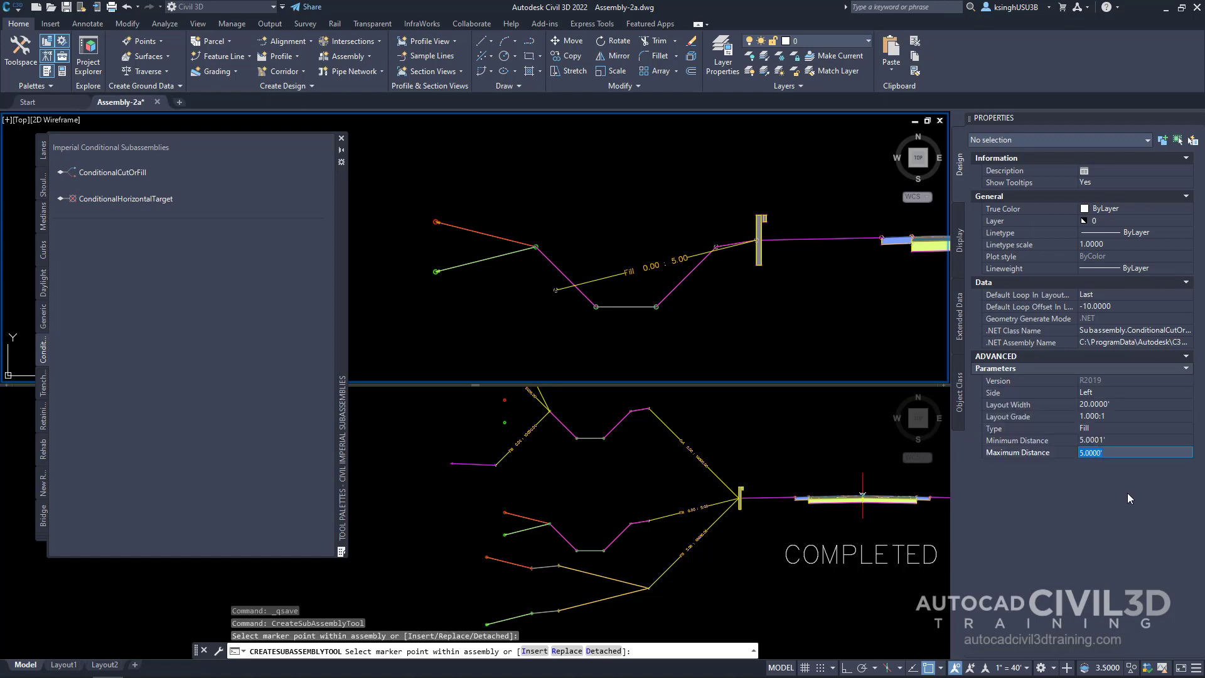
text(10000)
key(Return)
Attach the 5.0001' to 10000' fill conditional to the same left guardrail marker point of the THROUGH ROAD assembly.
scroll(760, 241, up, 2)
scroll(761, 240, up, 2)
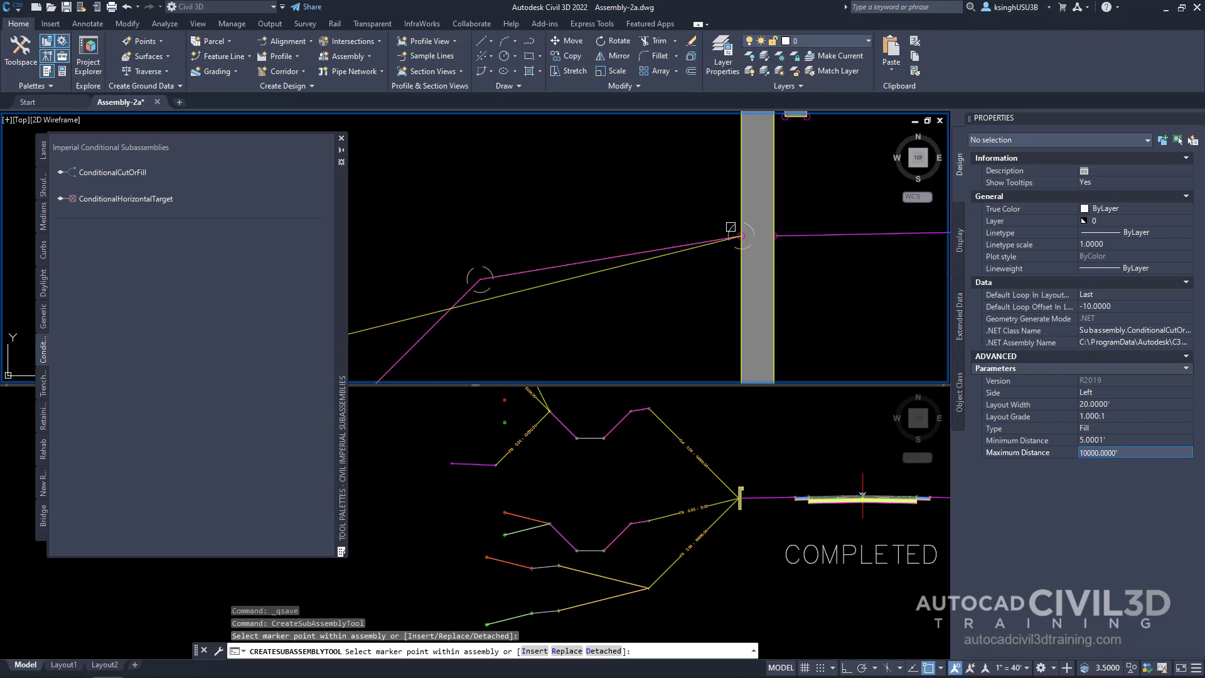
click(730, 227)
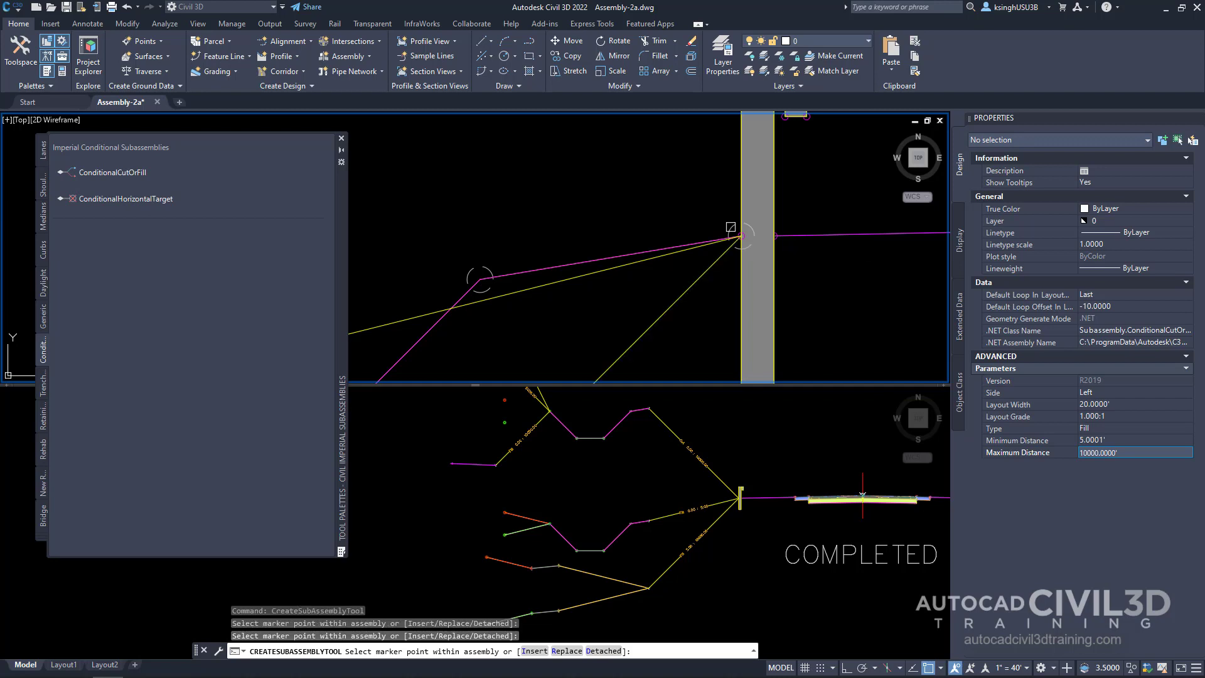
scroll(730, 227, down, 5)
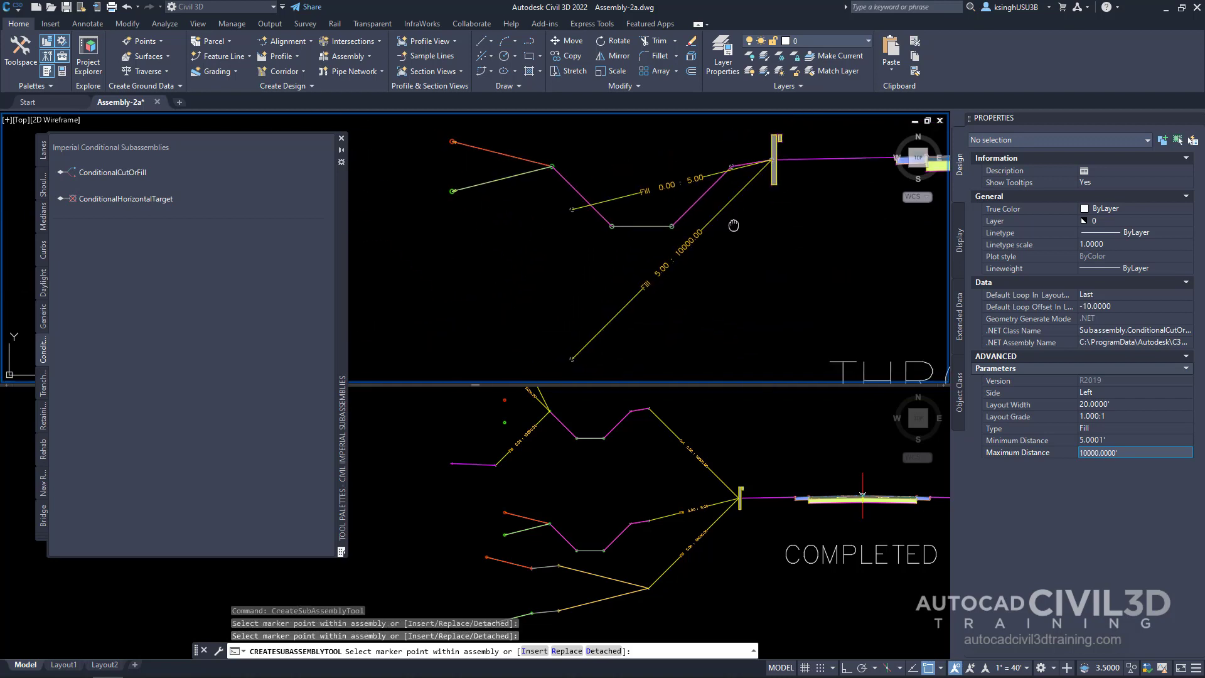
middle_drag(733, 225, 751, 192)
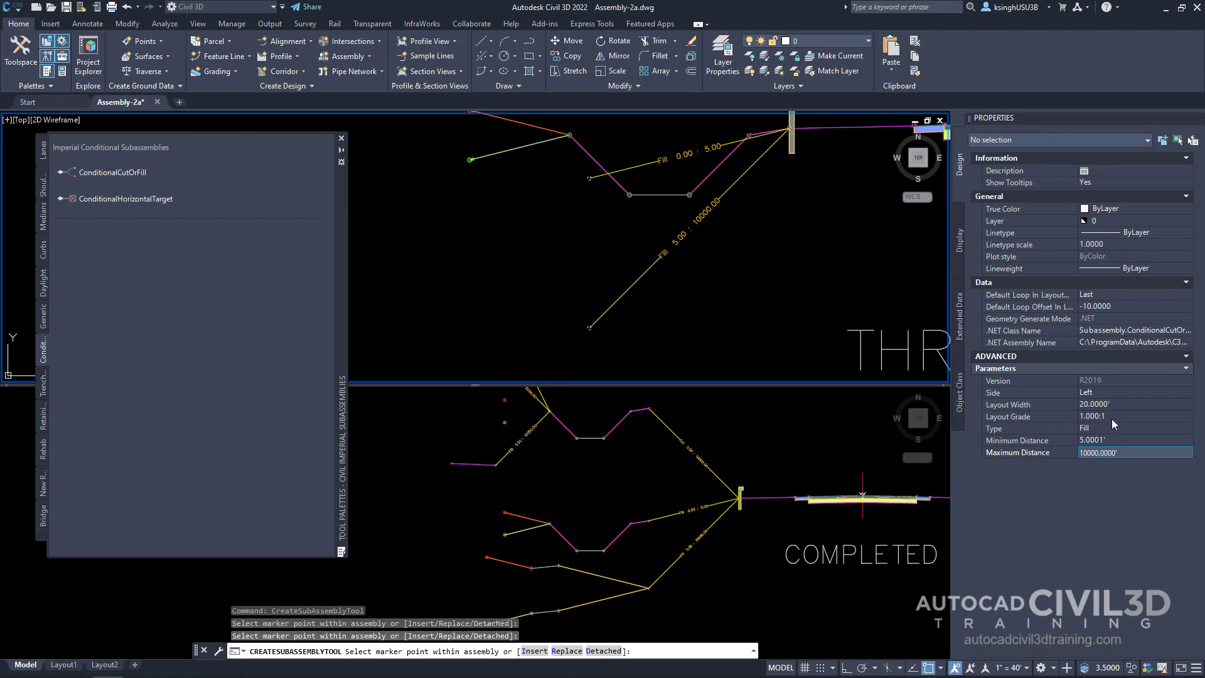
Switch the conditional subassembly's type to Cut and set its minimum distance to 0', keeping the 10000' maximum.
click(1098, 429)
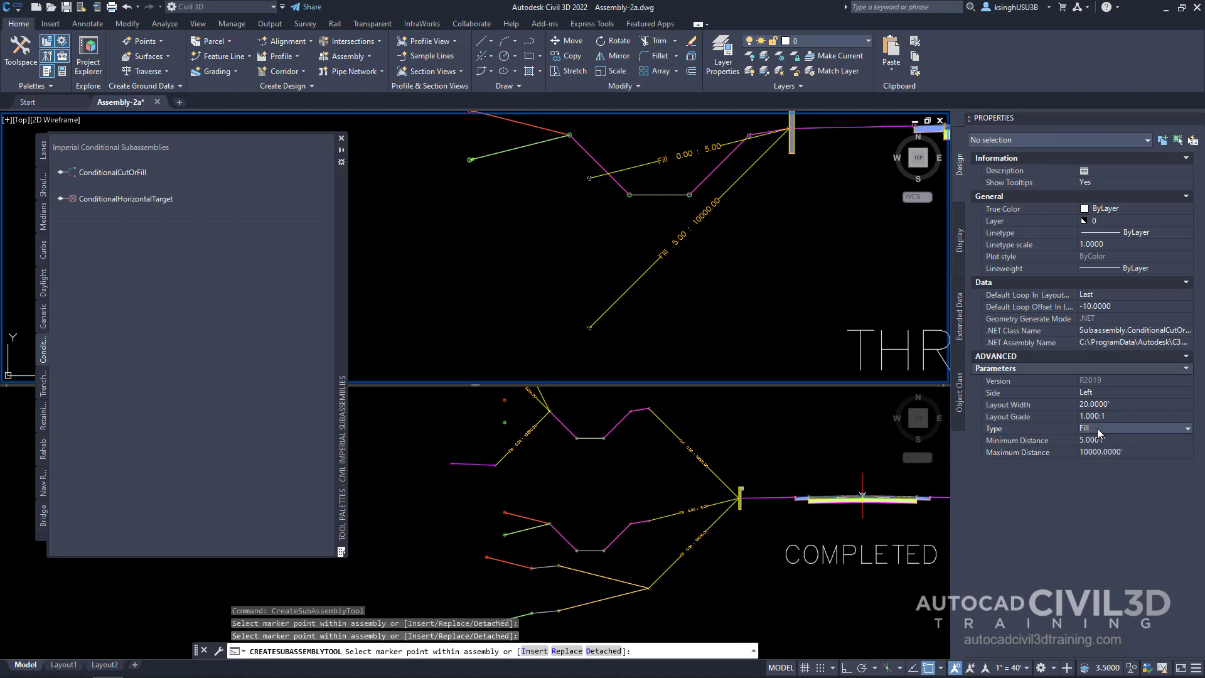
click(1098, 430)
click(1093, 440)
click(1113, 439)
text(0)
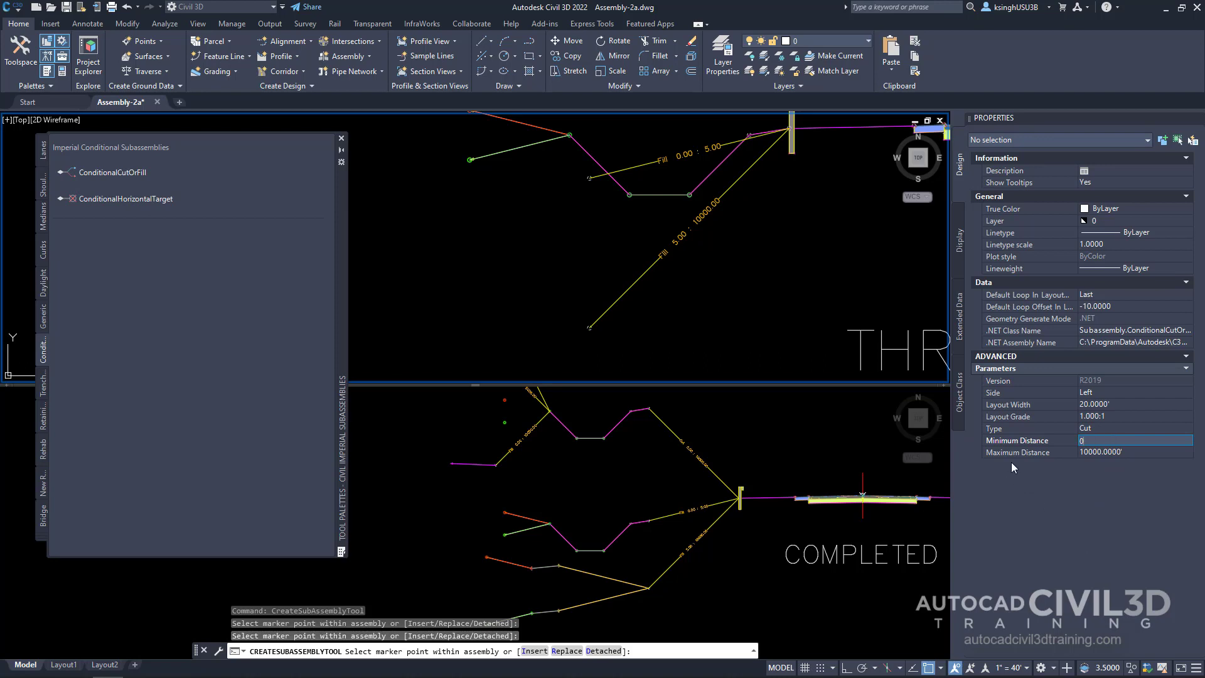
click(1108, 452)
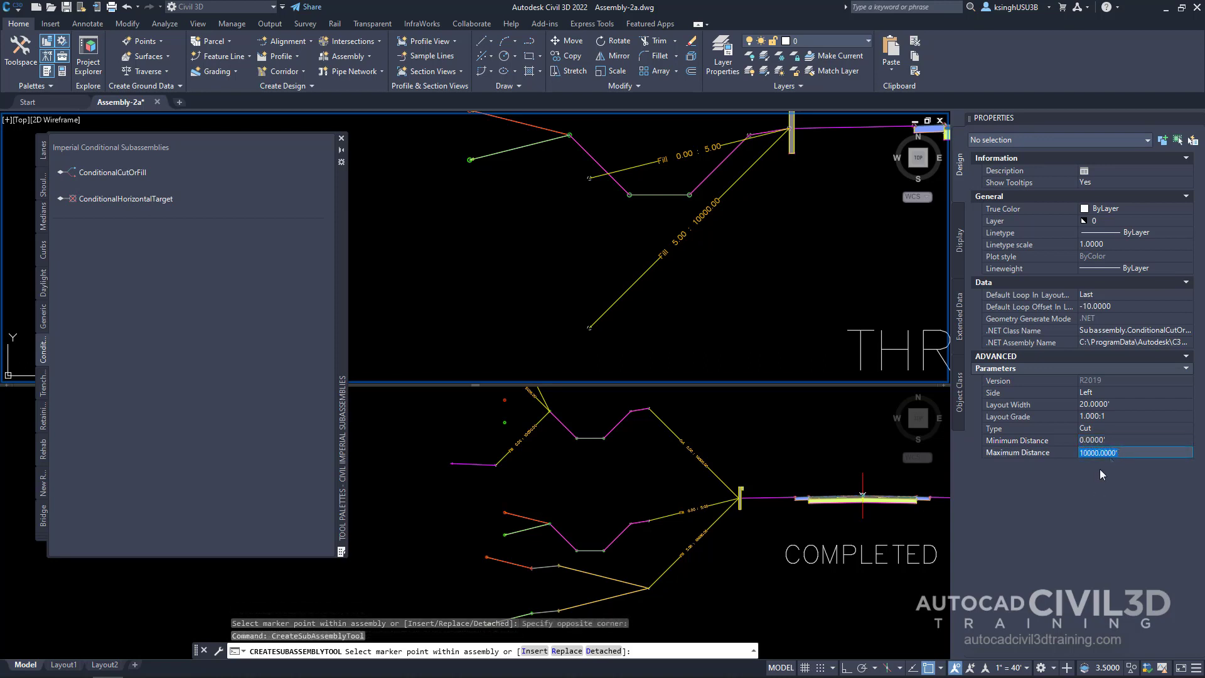
Attach the cut conditional to the left guardrail marker point of the THROUGH ROAD assembly and end the placement.
middle_drag(788, 206, 736, 279)
scroll(739, 215, up, 4)
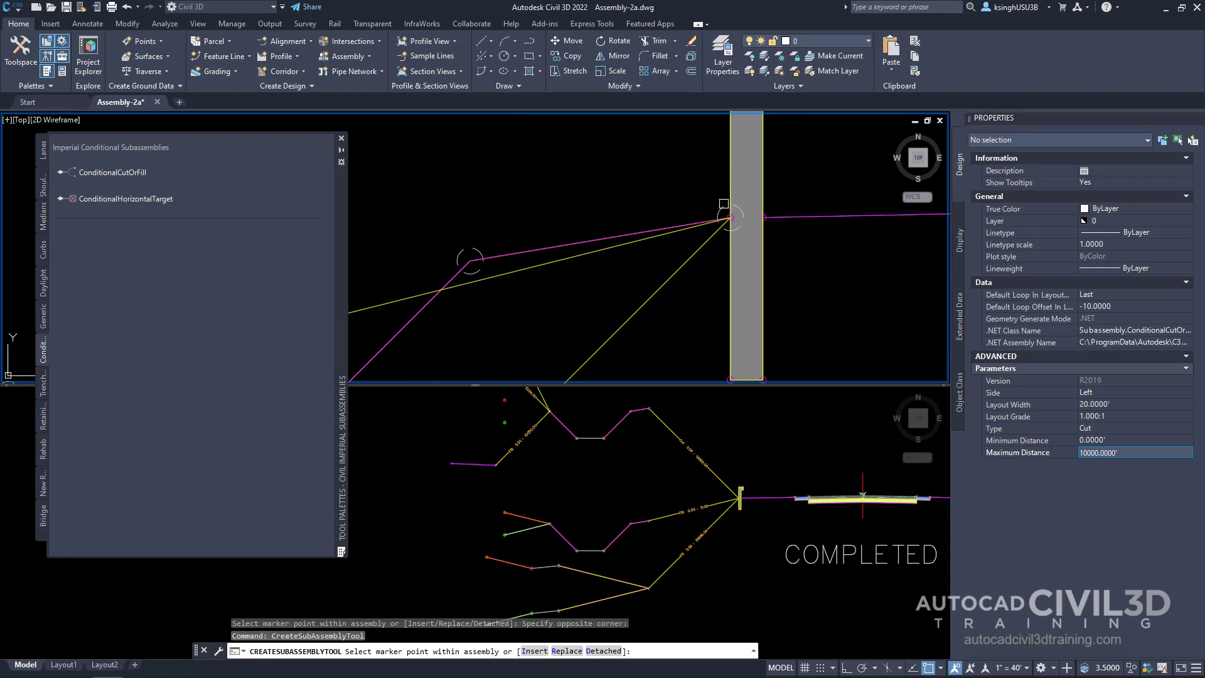
click(720, 209)
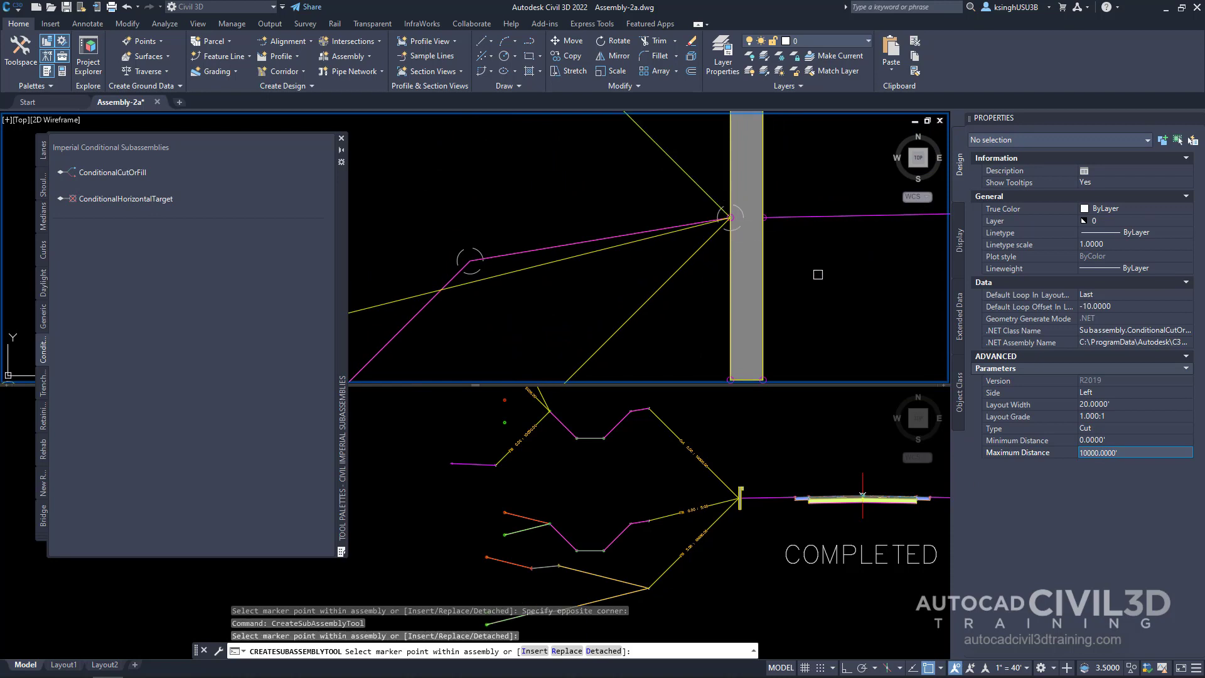
scroll(817, 274, down, 5)
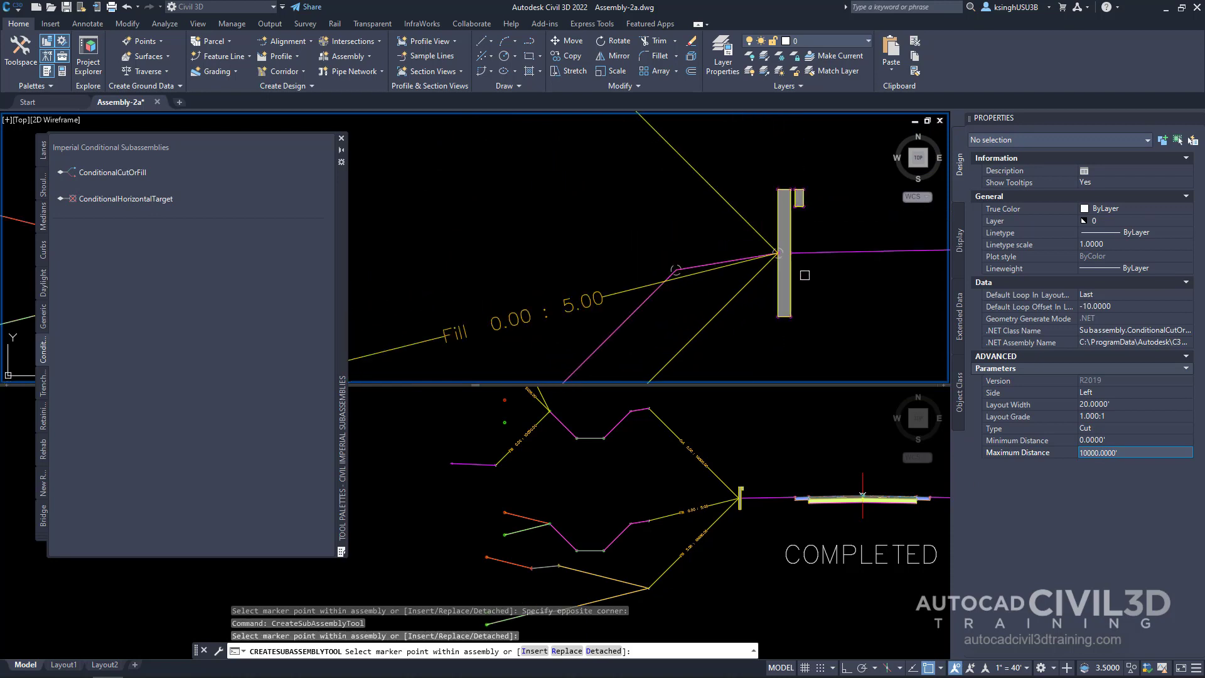
middle_drag(817, 241, 853, 228)
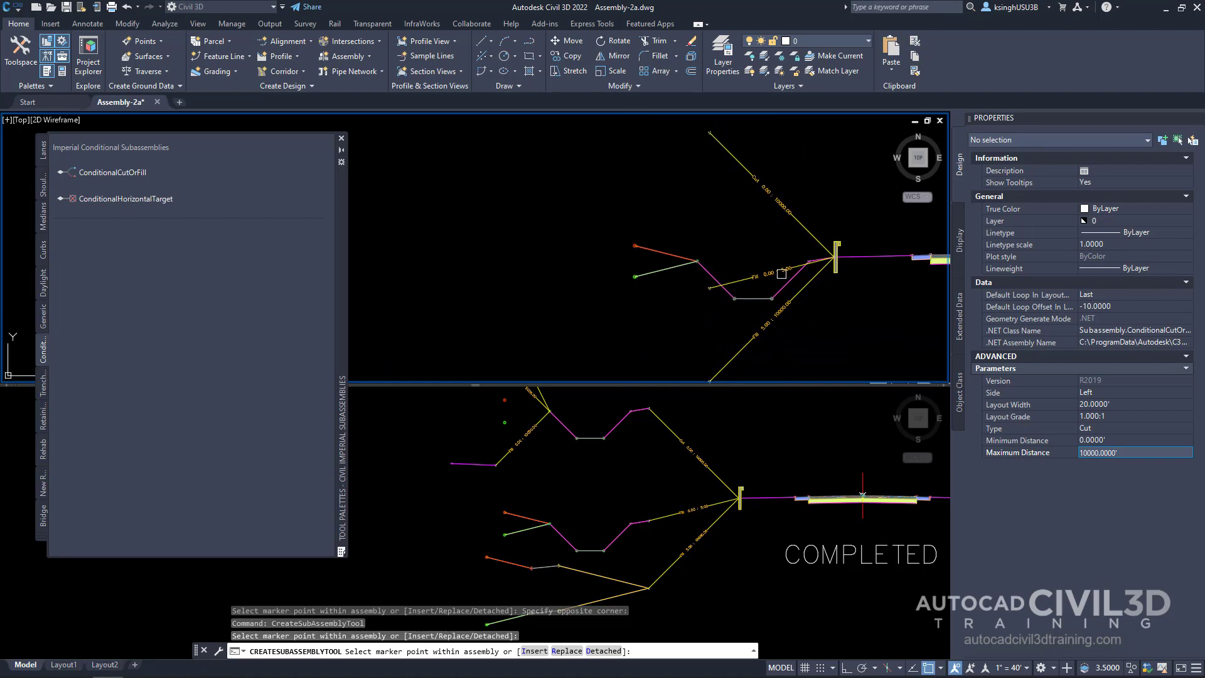
key(Escape)
scroll(785, 313, down, 2)
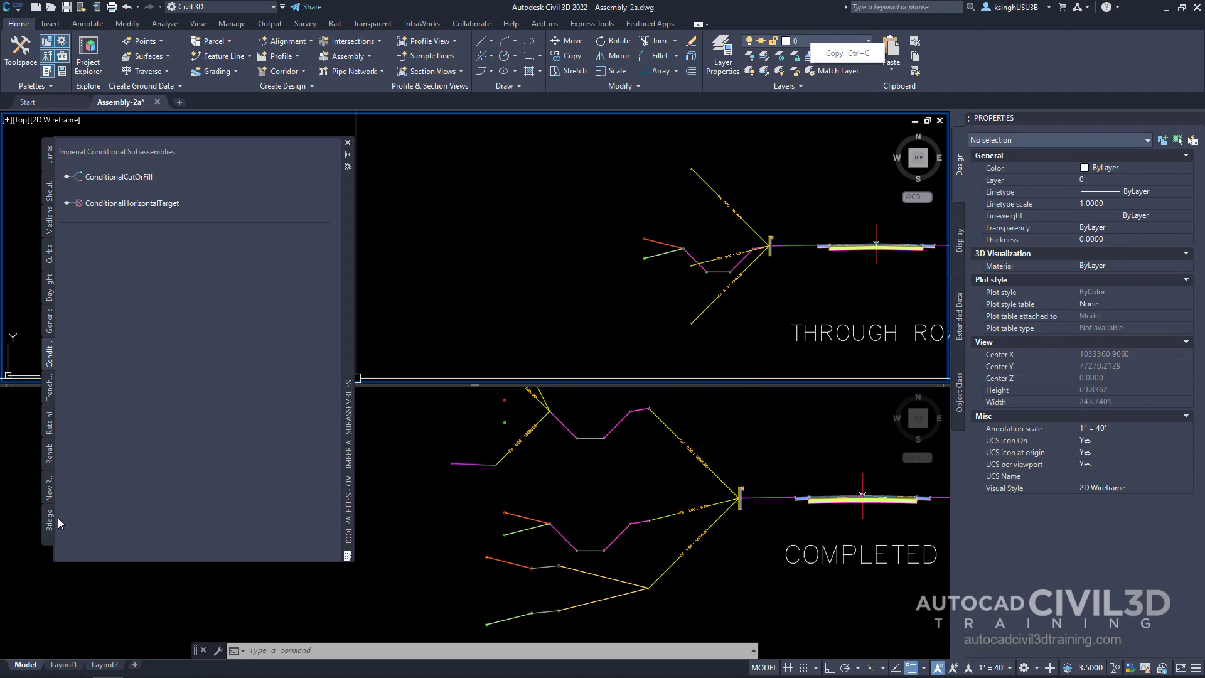
Bring up the imperial daylight subassemblies and start placing a DaylightBench subassembly.
click(49, 290)
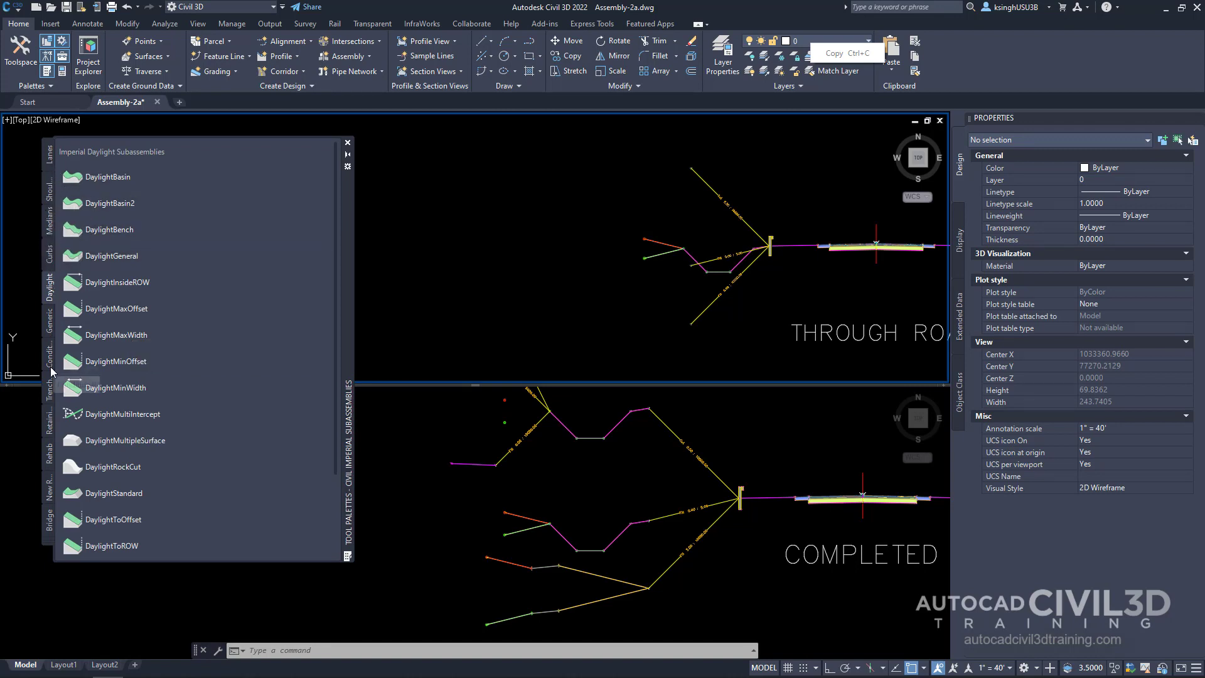
click(50, 547)
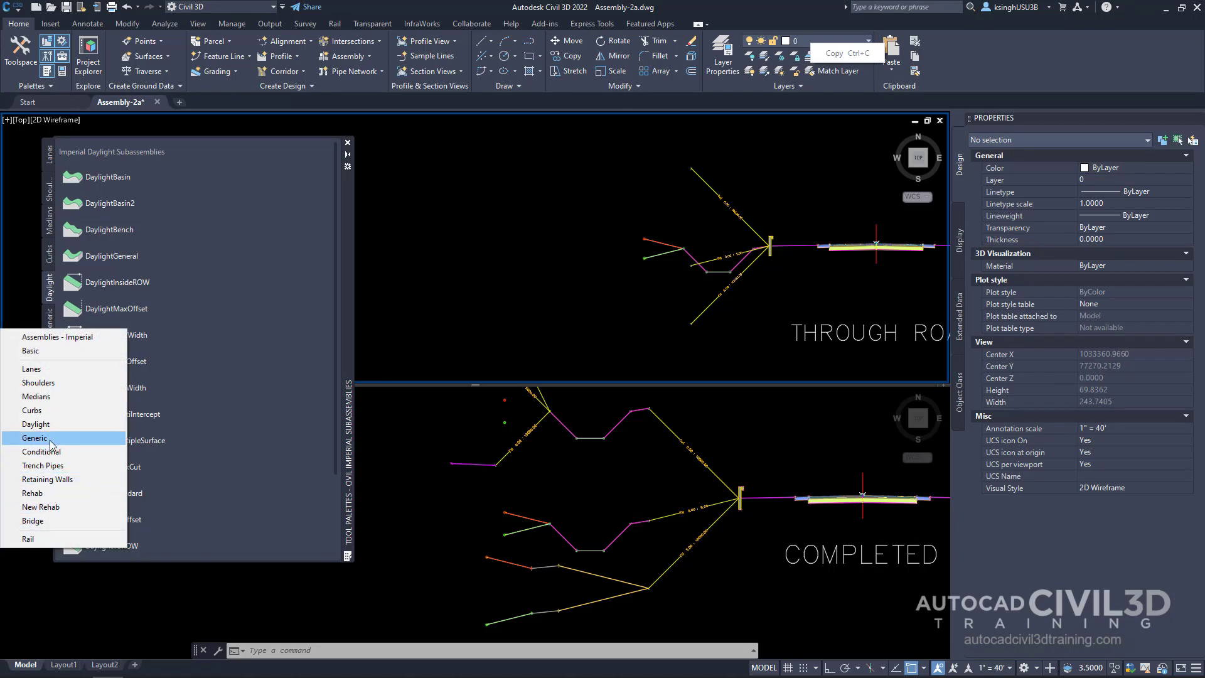
click(44, 426)
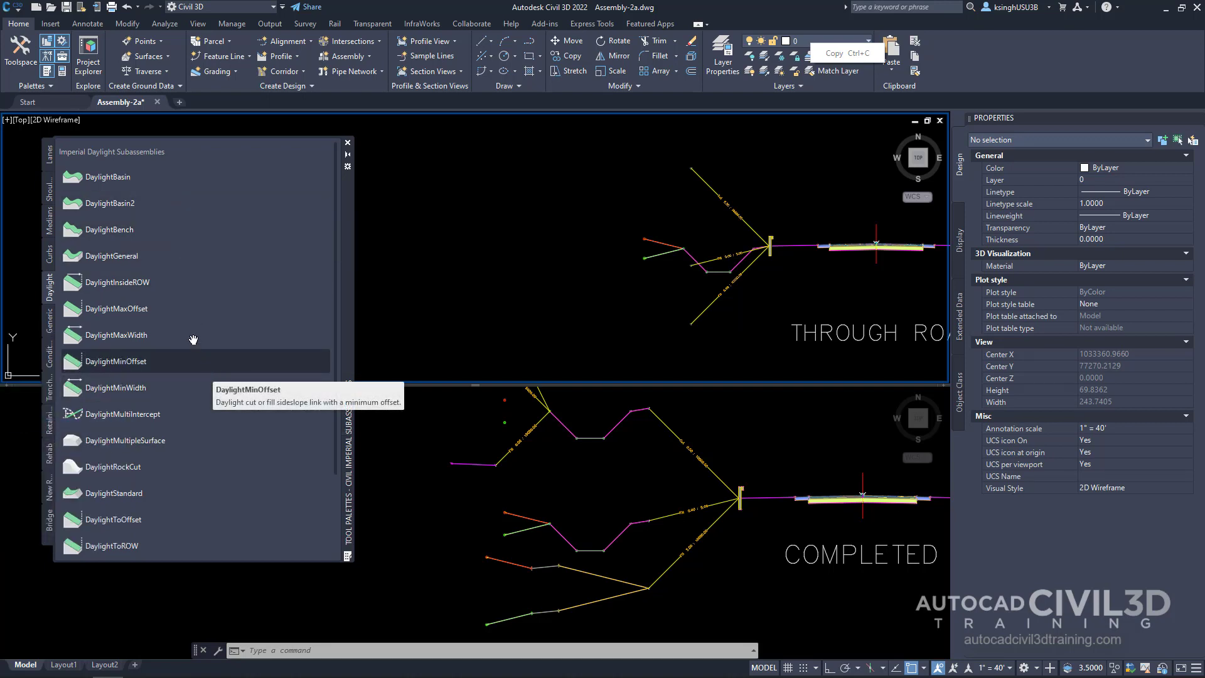
click(130, 234)
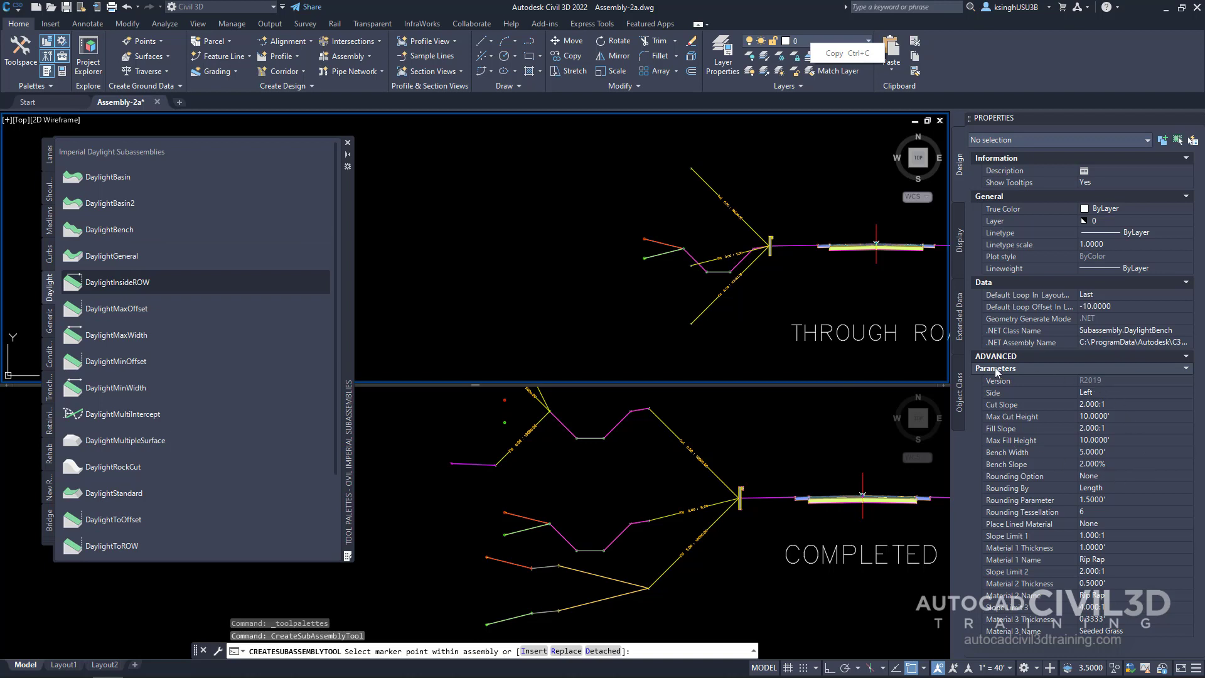
Set the DaylightBench cut slope to 4:1 and its maximum cut height to 5'.
click(1104, 405)
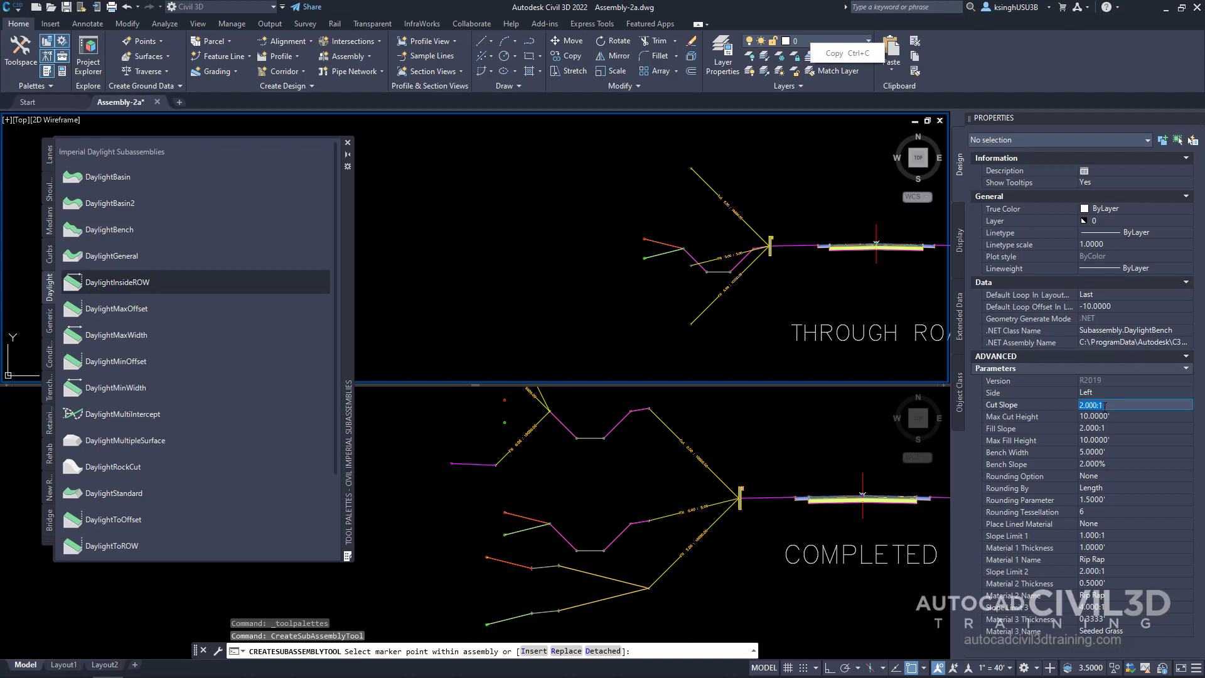
text(4)
key(Tab)
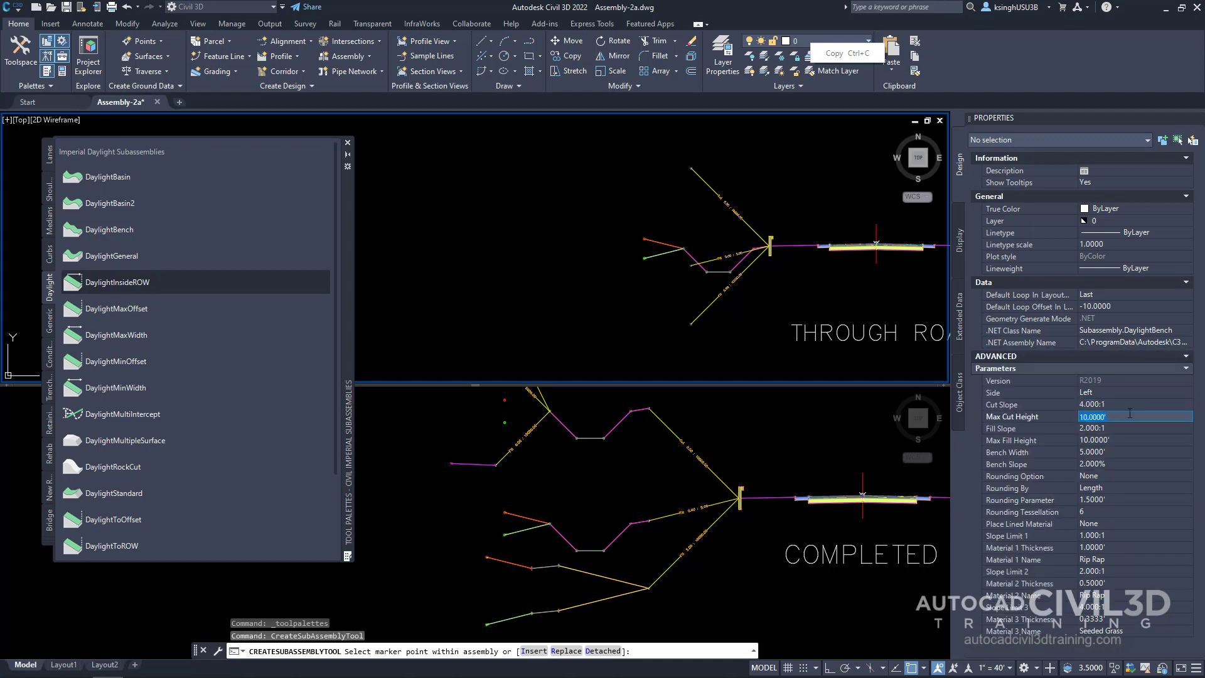
text(5)
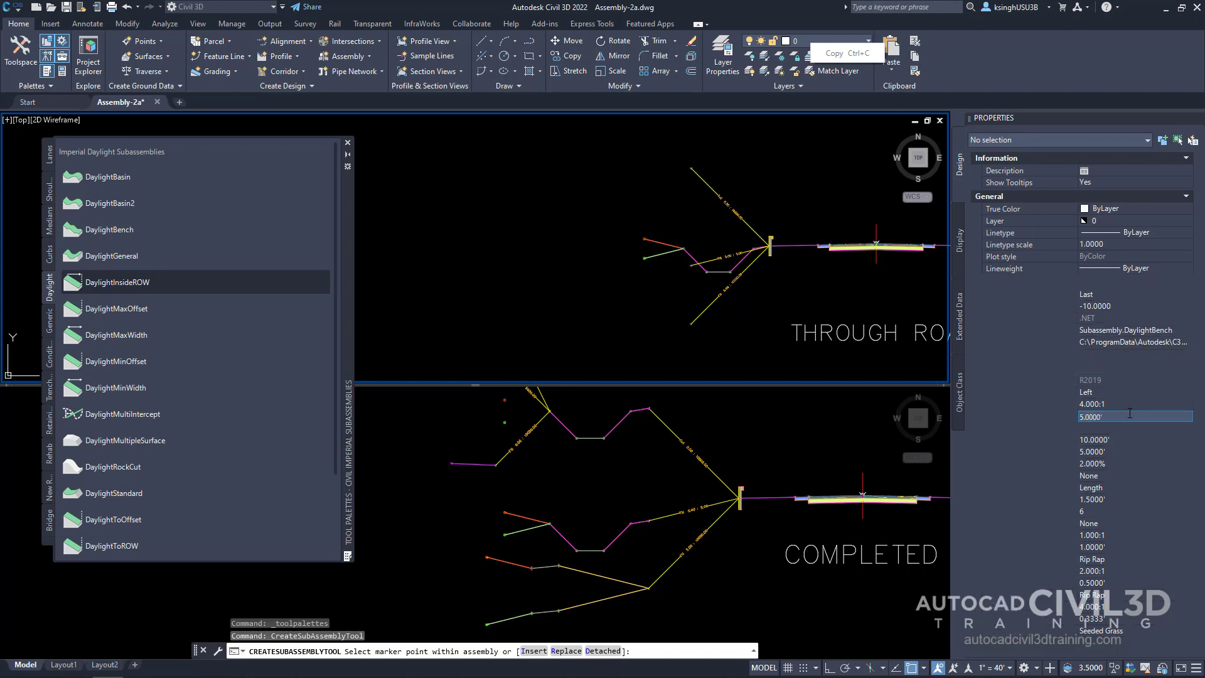
key(Tab)
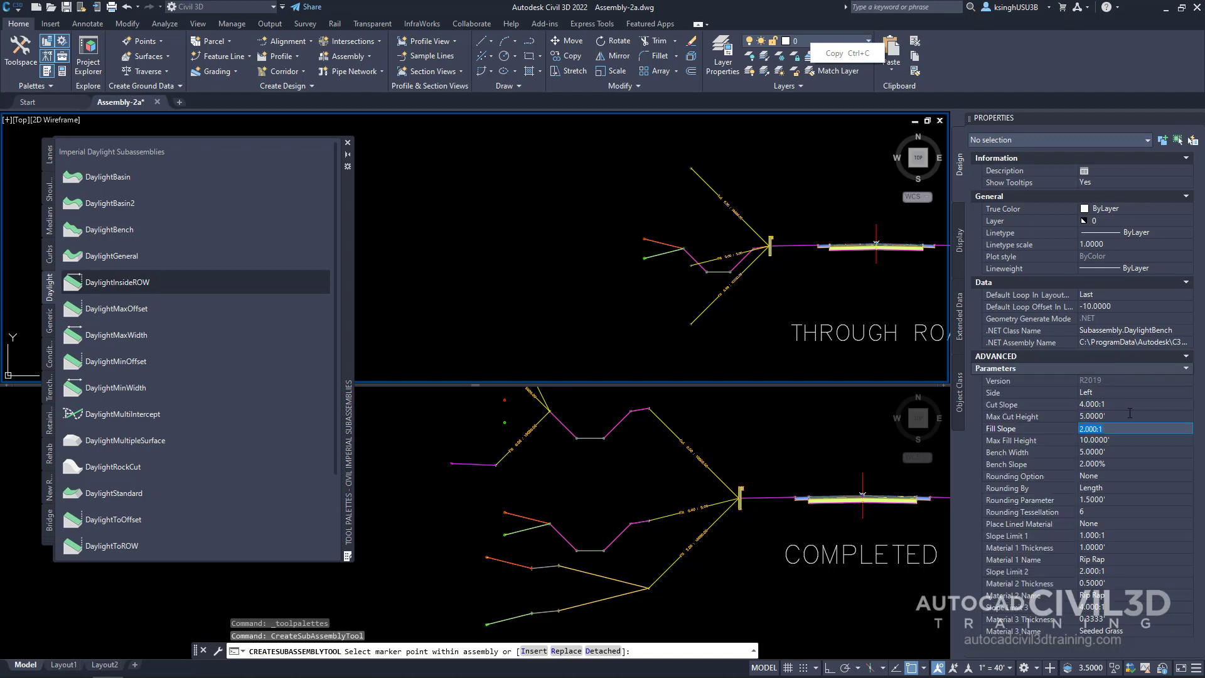
Set the DaylightBench fill slope to 4:1, maximum fill height to 5' and bench width to 6'.
text(4)
key(Tab)
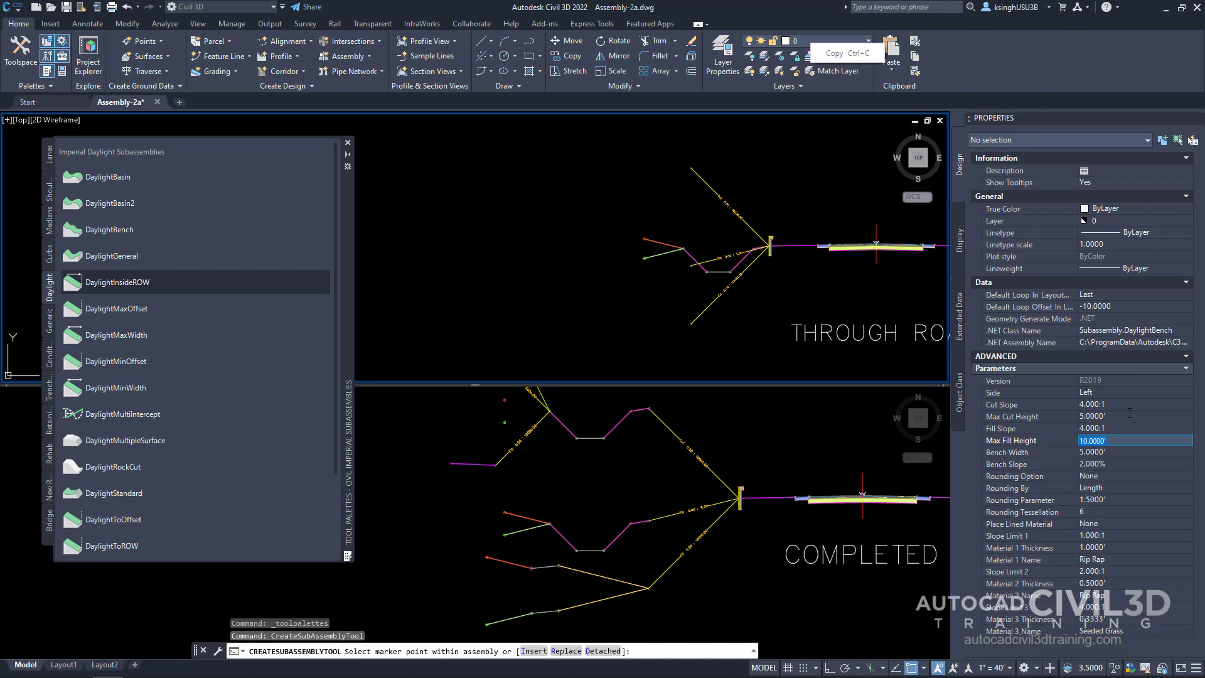
text(5)
key(Tab)
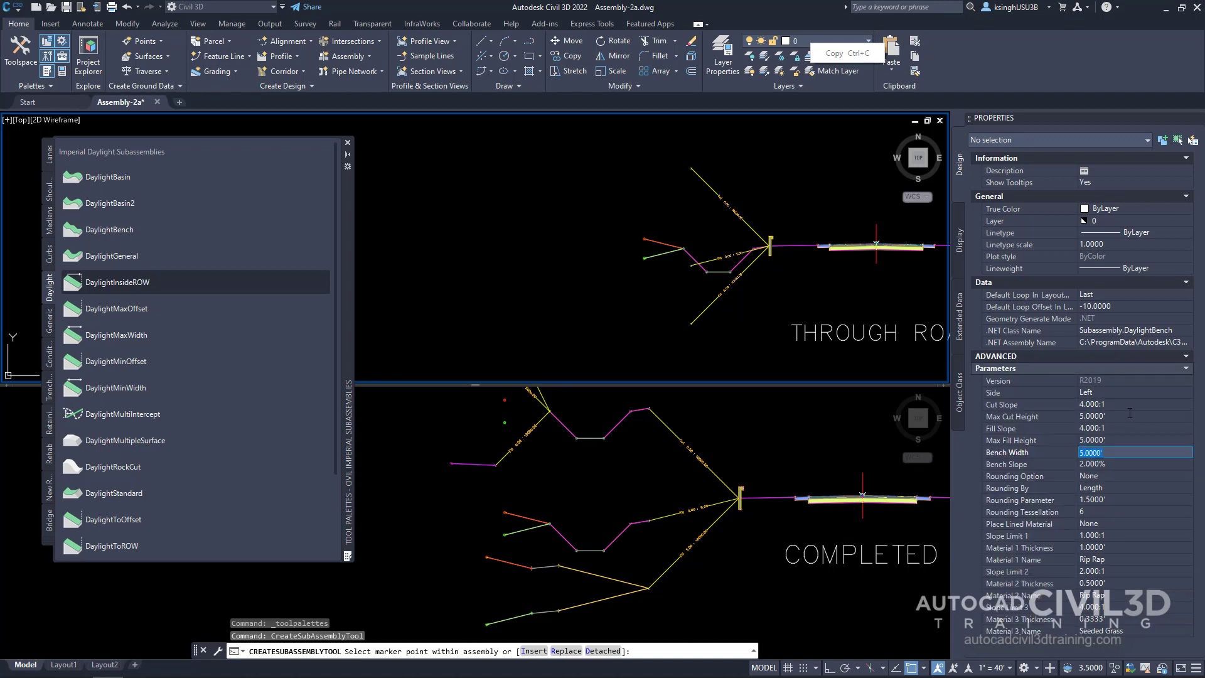
text(6)
key(Tab)
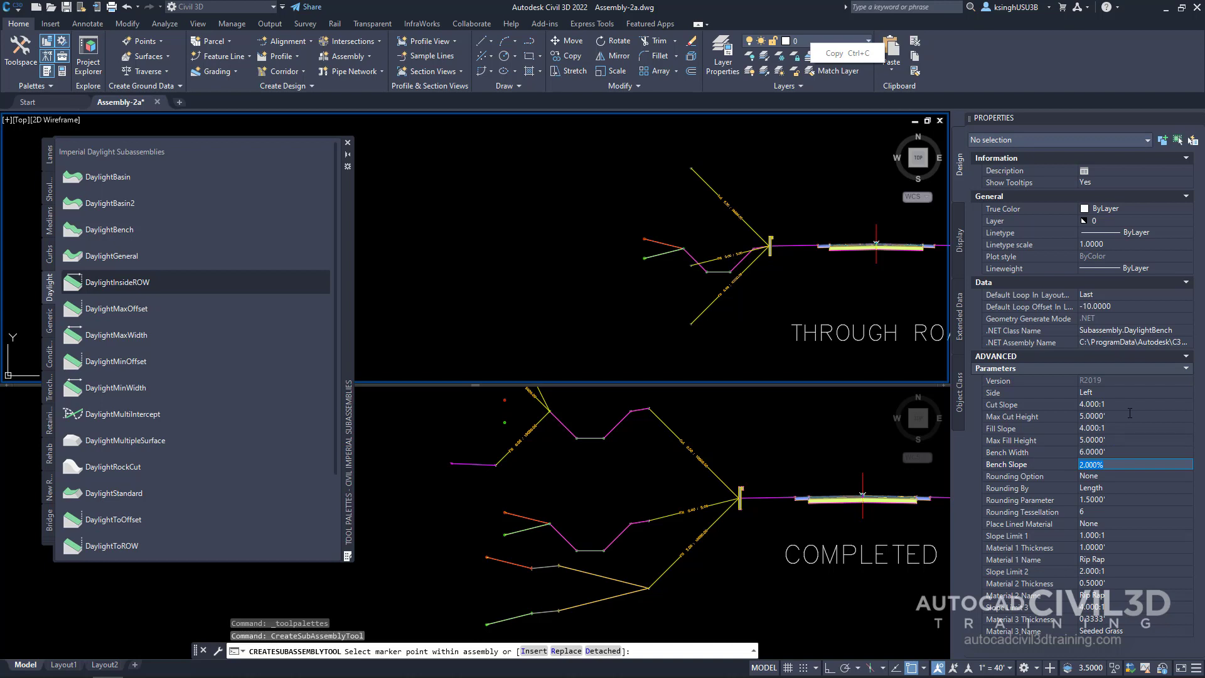
Set the DaylightBench bench slope to -10% and attach it to the end of the THROUGH ROAD assembly's 5.00 : 10000.00 fill conditional.
text(-10)
key(Tab)
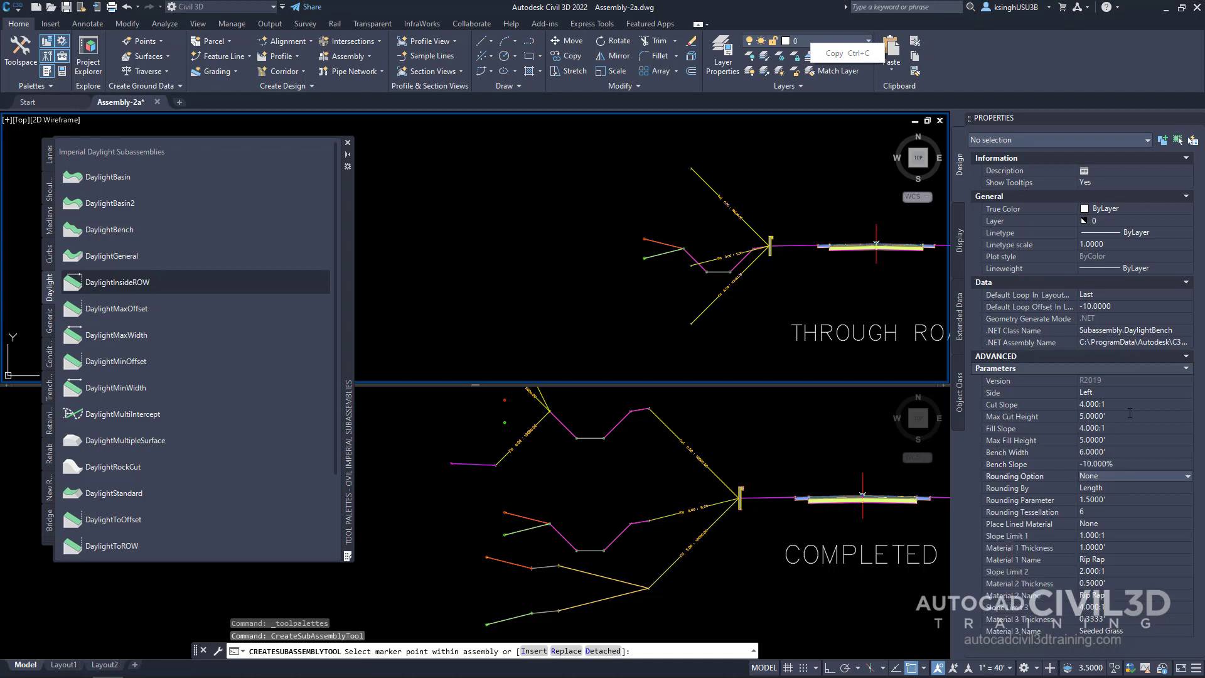
scroll(789, 311, up, 2)
scroll(807, 263, up, 3)
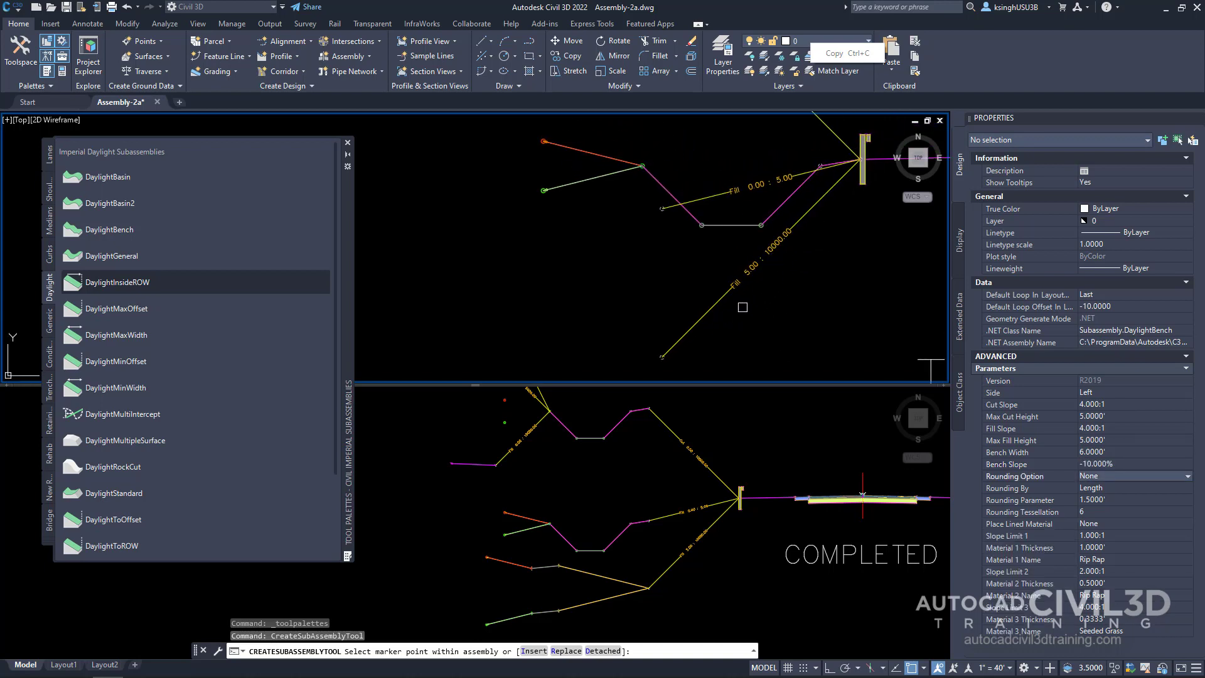
scroll(742, 307, up, 4)
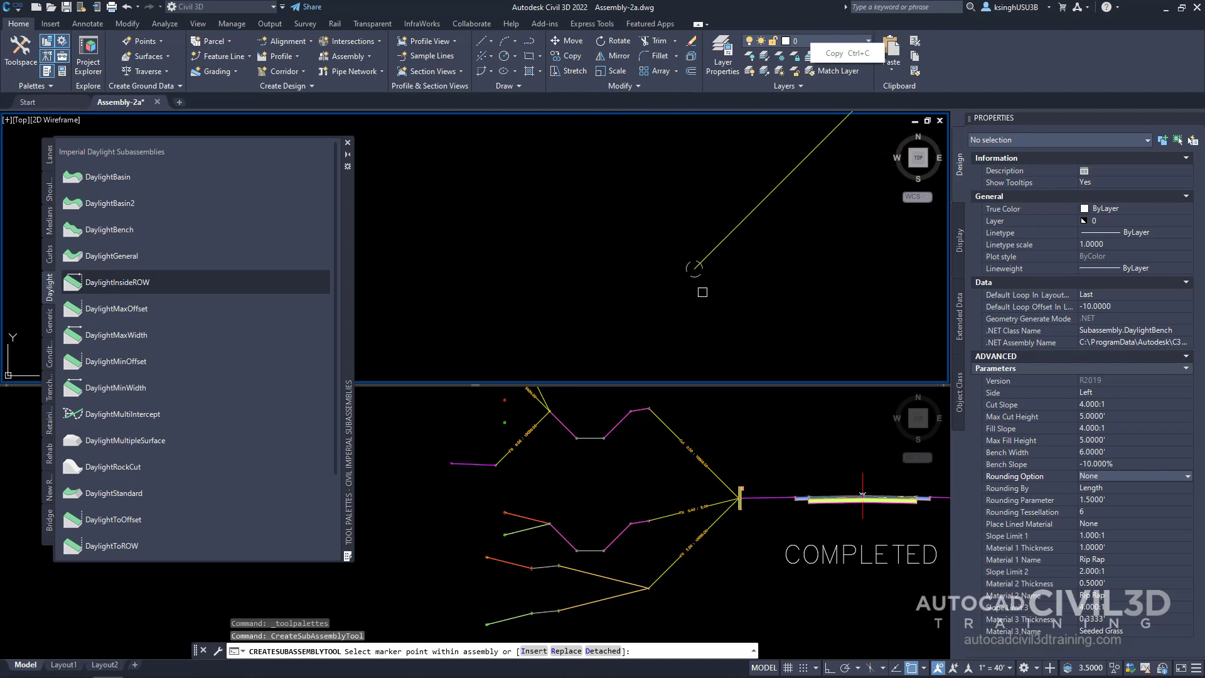
scroll(702, 289, up, 2)
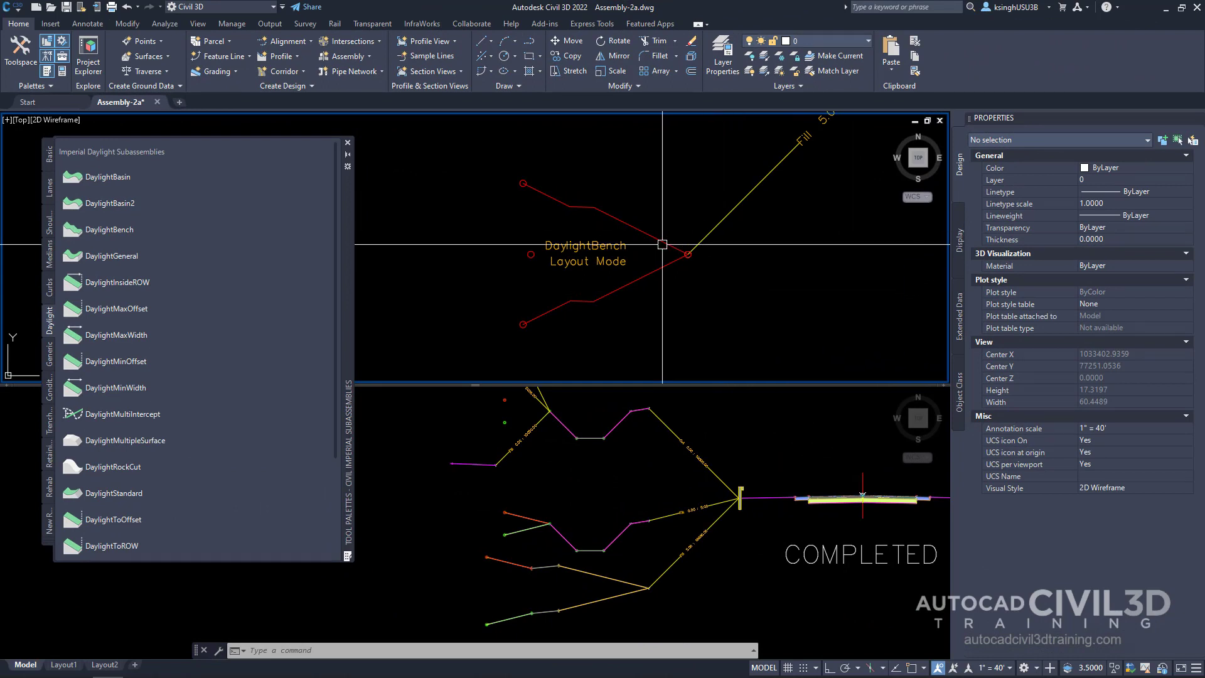
Compare the parameters of the placed DaylightBench with those of the fill daylight bench in the COMPLETED assembly.
click(684, 252)
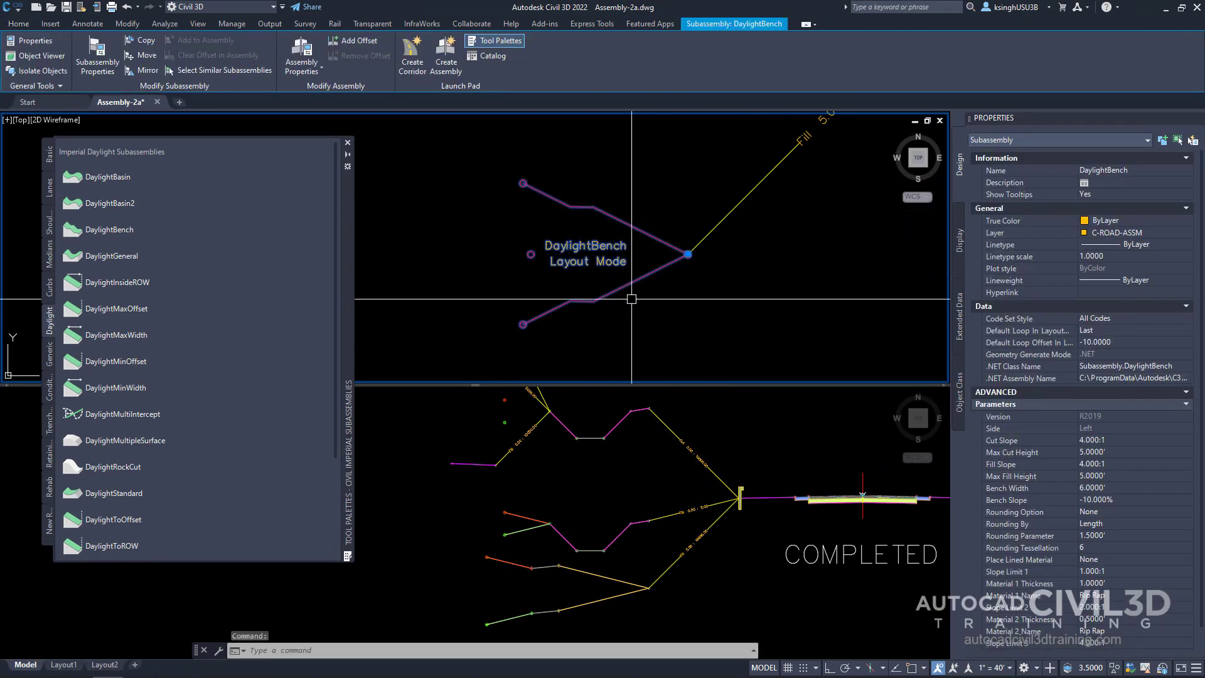
key(Escape)
key(Escape)
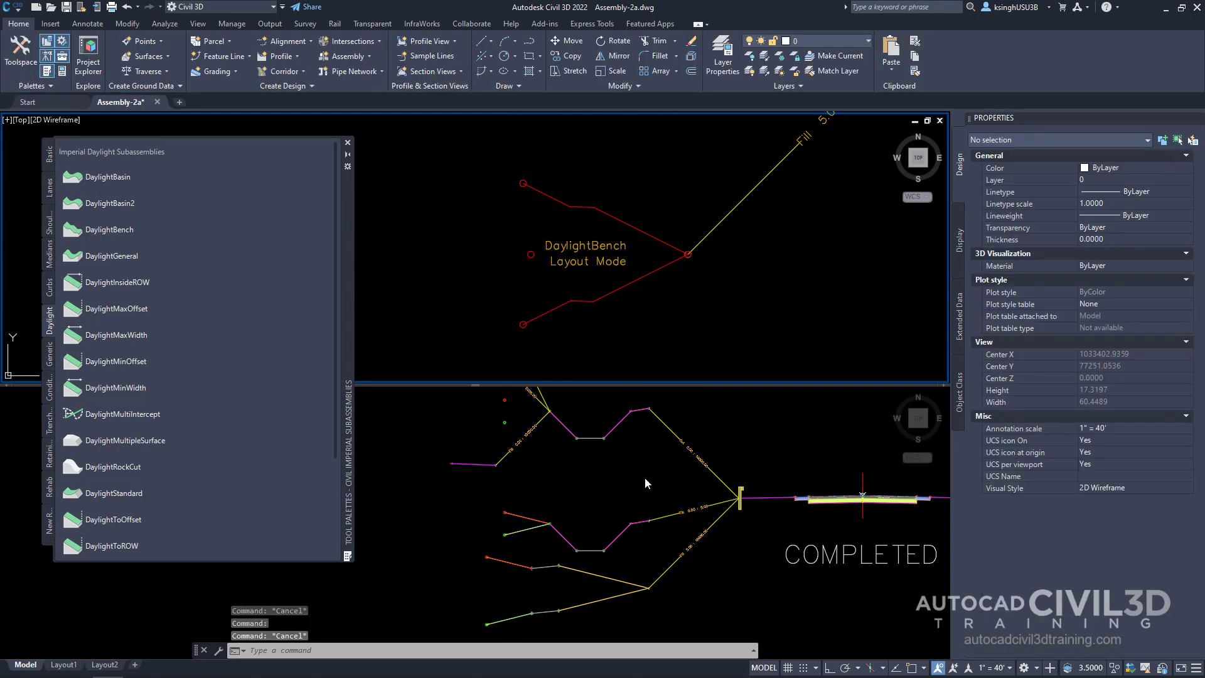
click(645, 483)
click(618, 578)
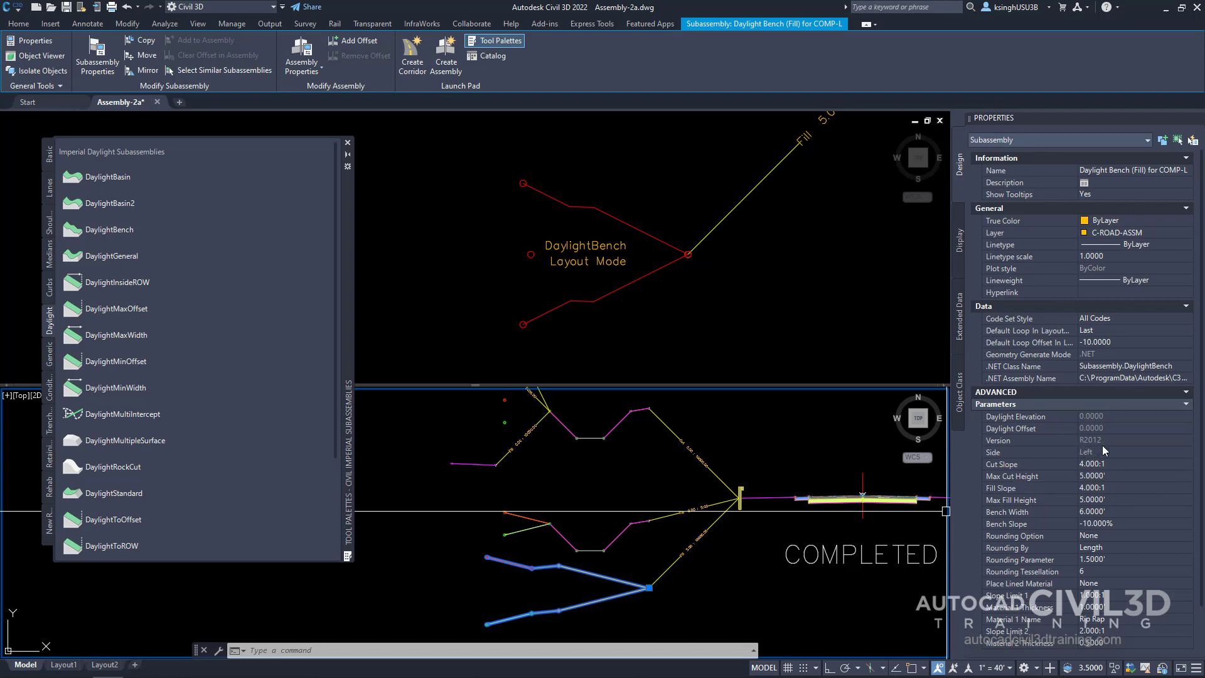
key(Escape)
click(736, 326)
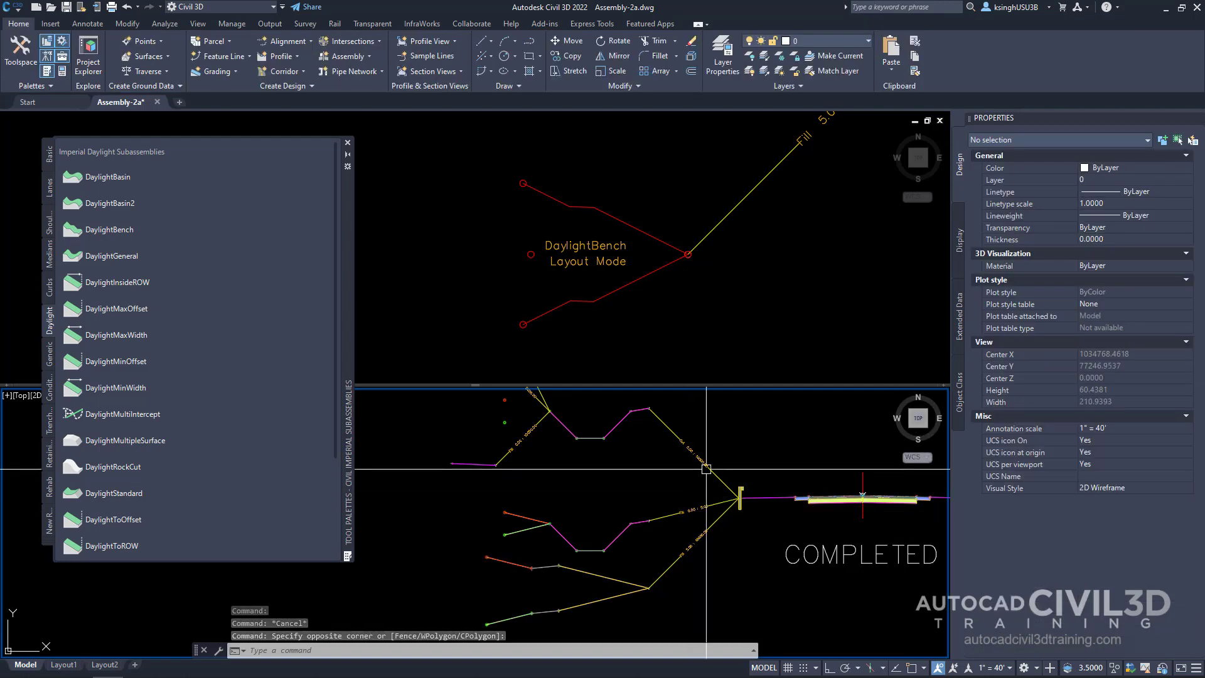
click(736, 326)
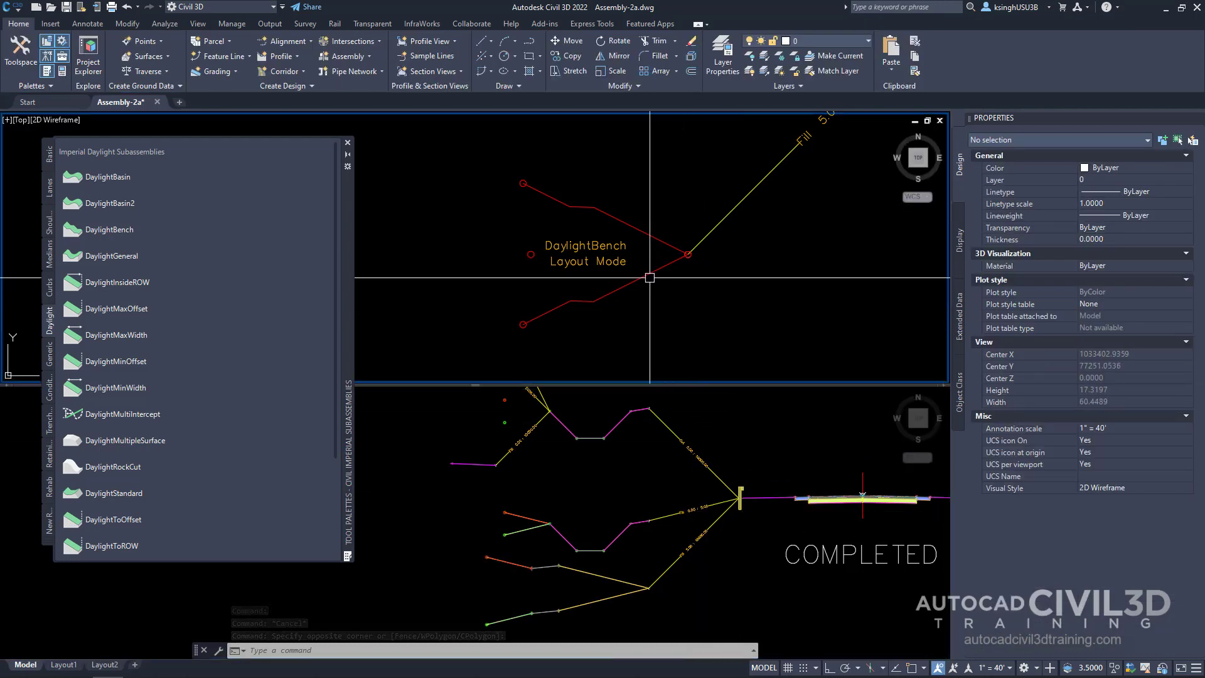
click(647, 278)
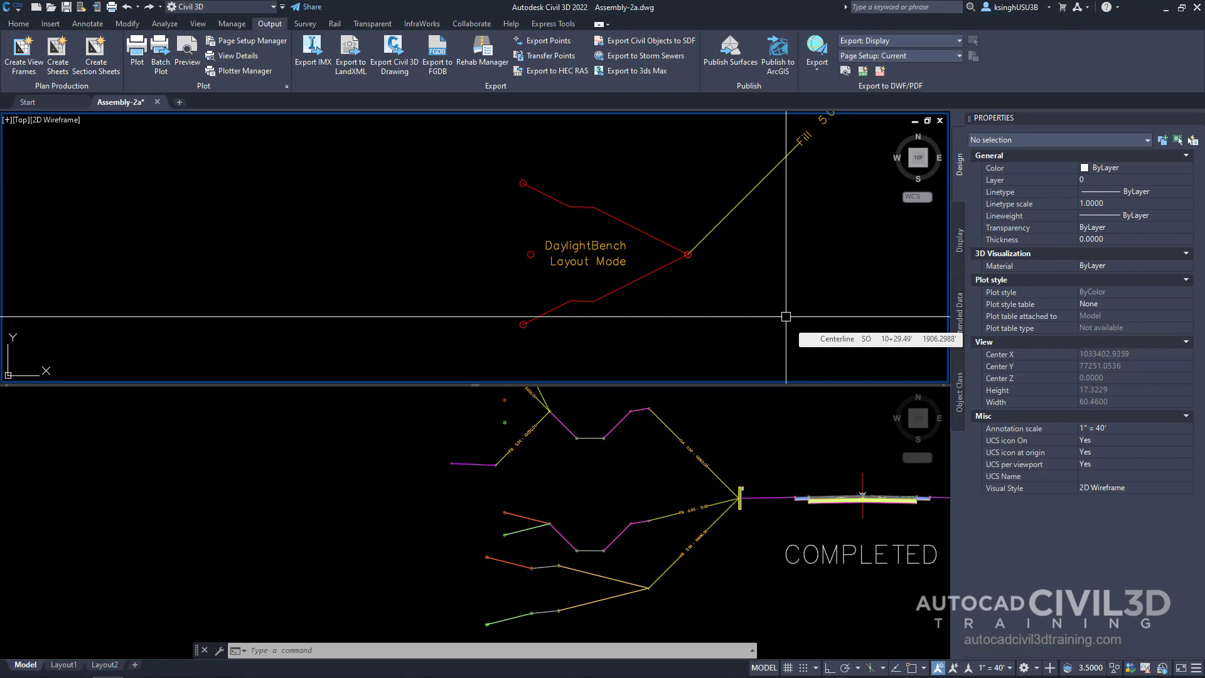
Move the left daylight basin from the guardrail to the end marker of the 0.00 : 5.00 fill conditional.
scroll(770, 285, down, 3)
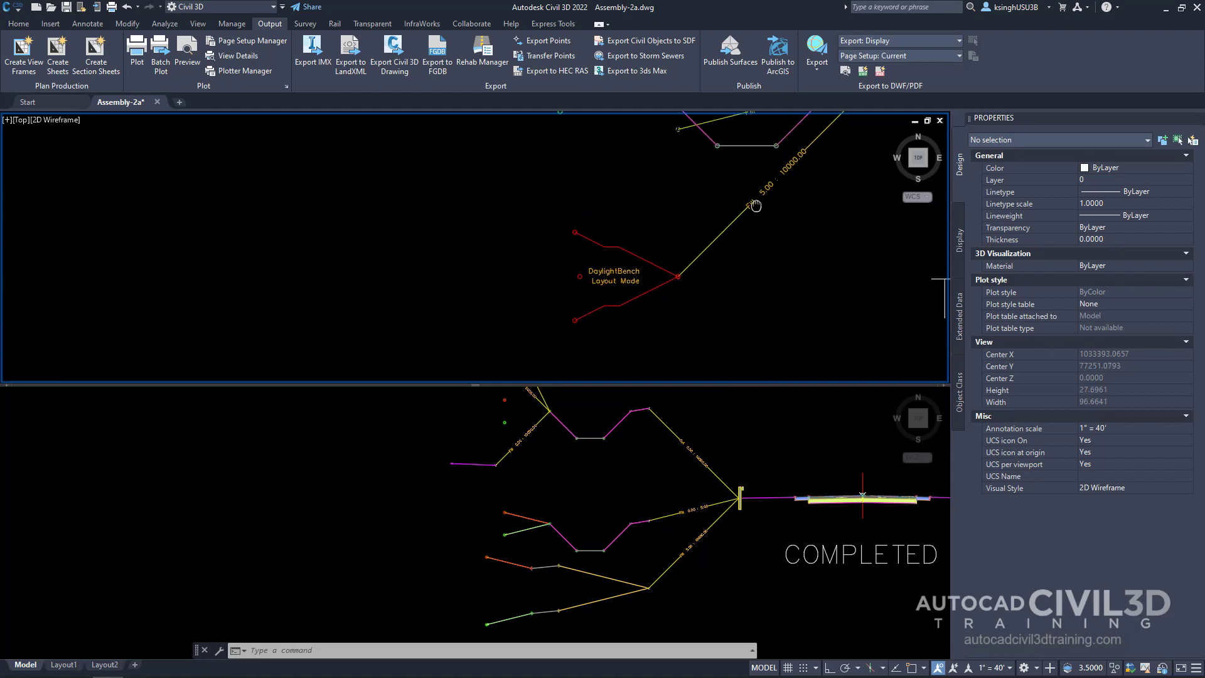
mouse_move(783, 196)
middle_down()
mouse_move(699, 304)
mouse_move(669, 281)
middle_up()
click(633, 276)
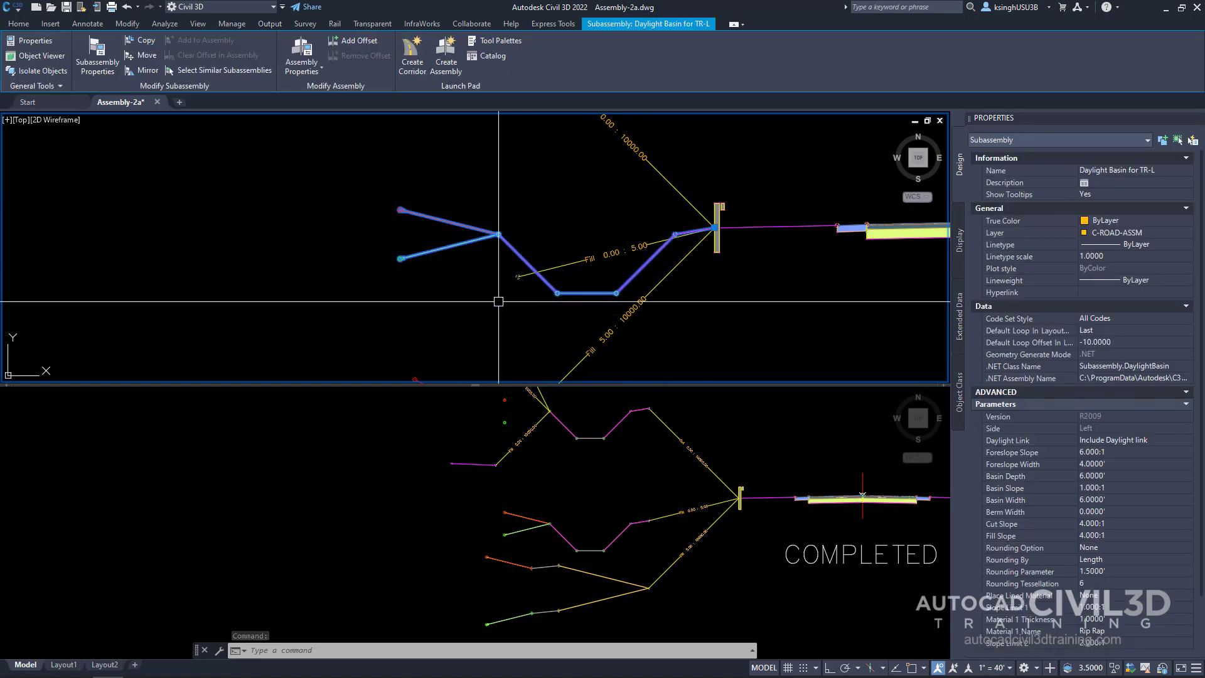
right_click(476, 312)
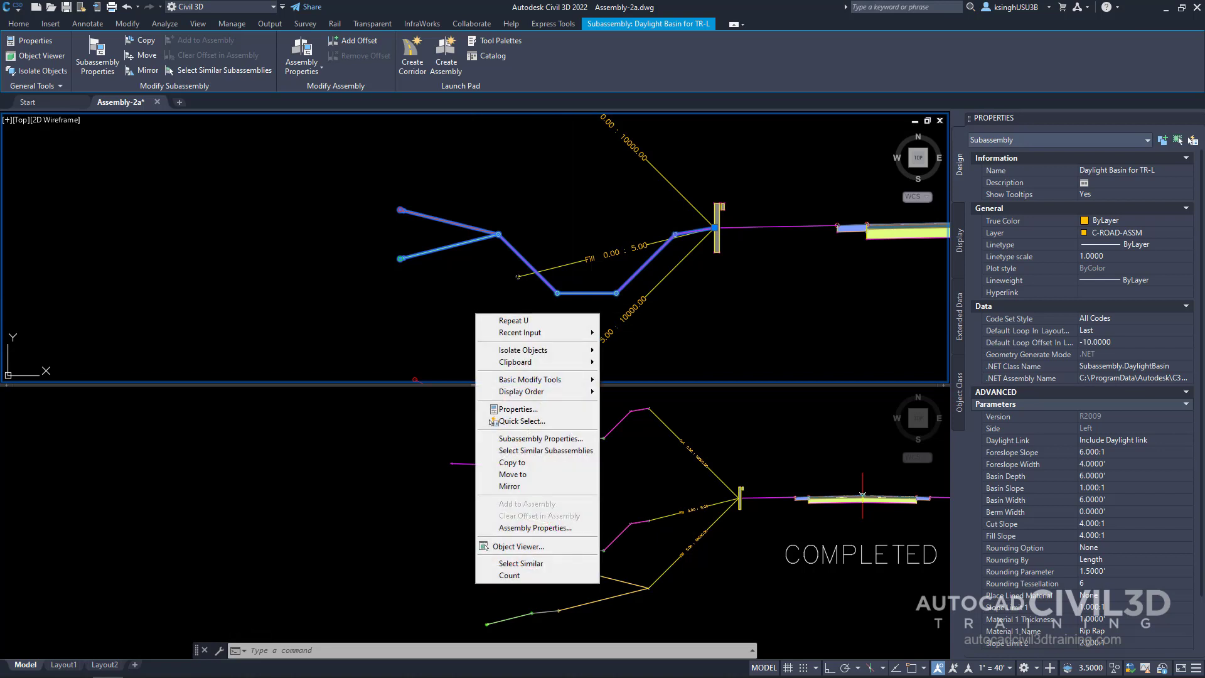
click(523, 474)
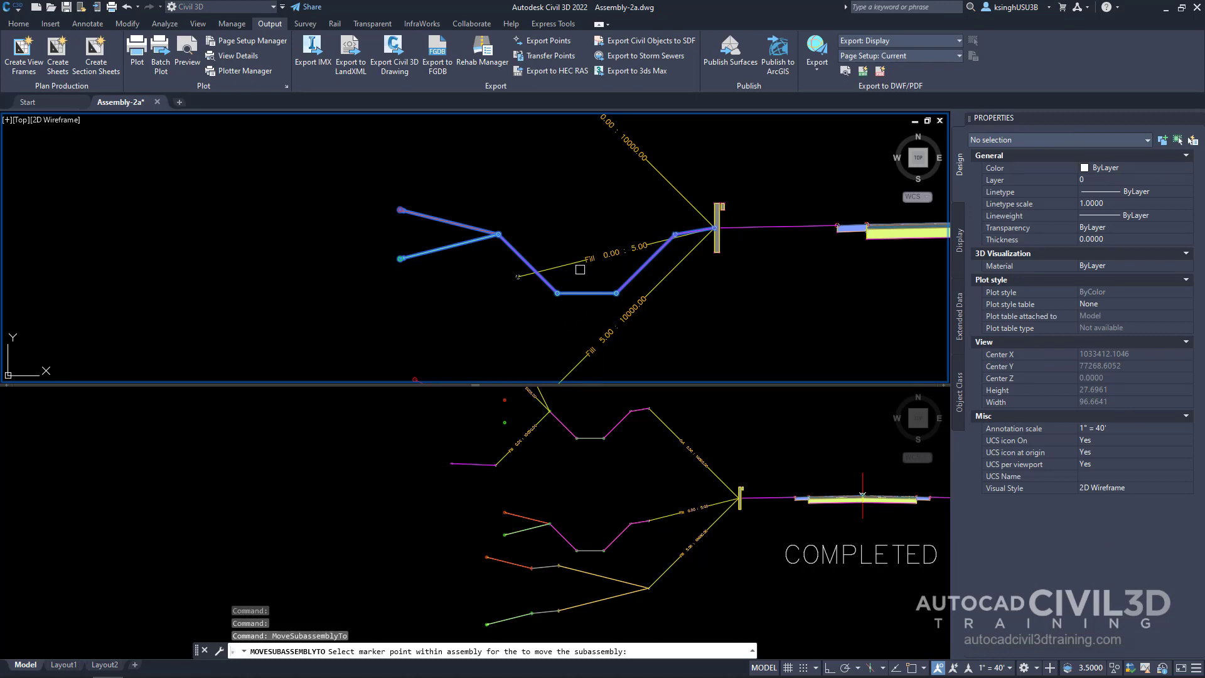
scroll(521, 277, up, 8)
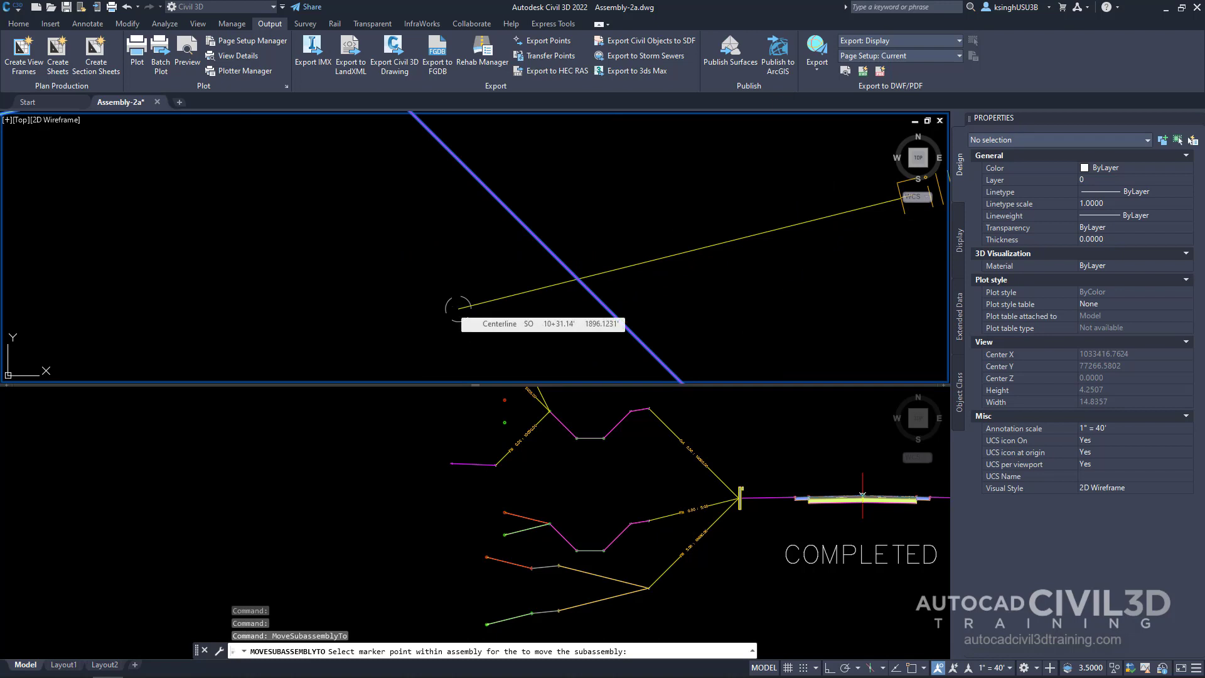
click(458, 307)
scroll(537, 231, down, 8)
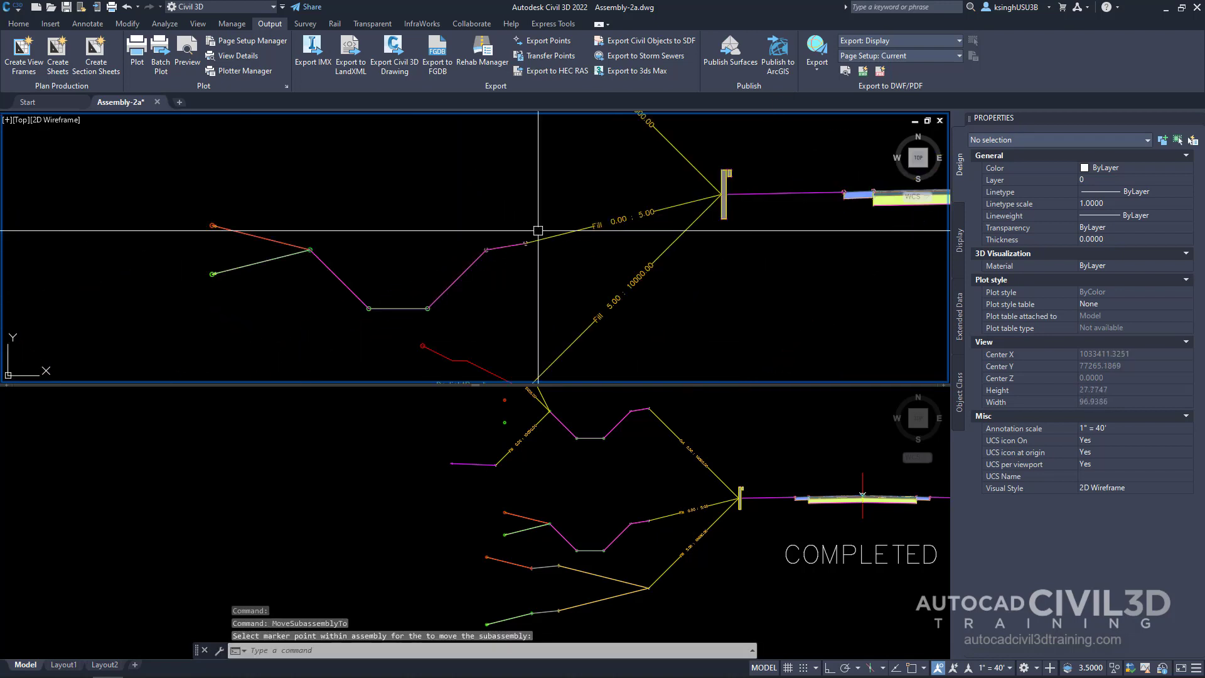
Copy the daylight basin to the end marker of the cut conditional in the THROUGH ROAD assembly.
scroll(538, 230, down, 2)
middle_drag(537, 232, 619, 255)
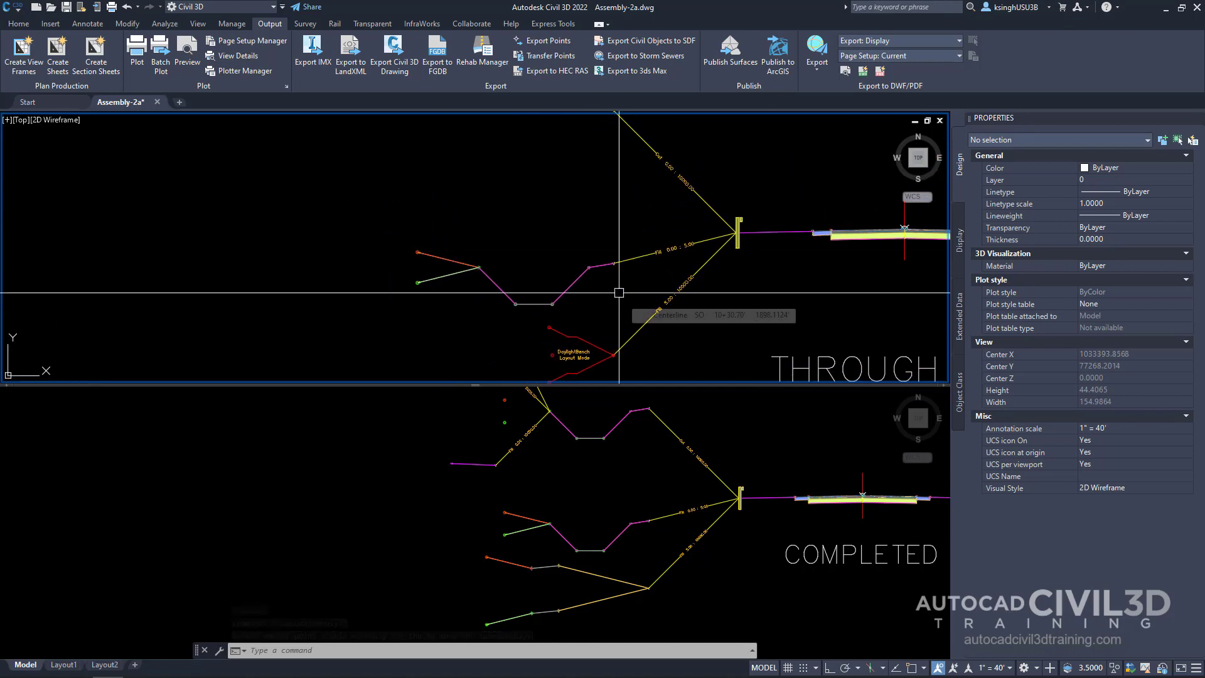
click(570, 289)
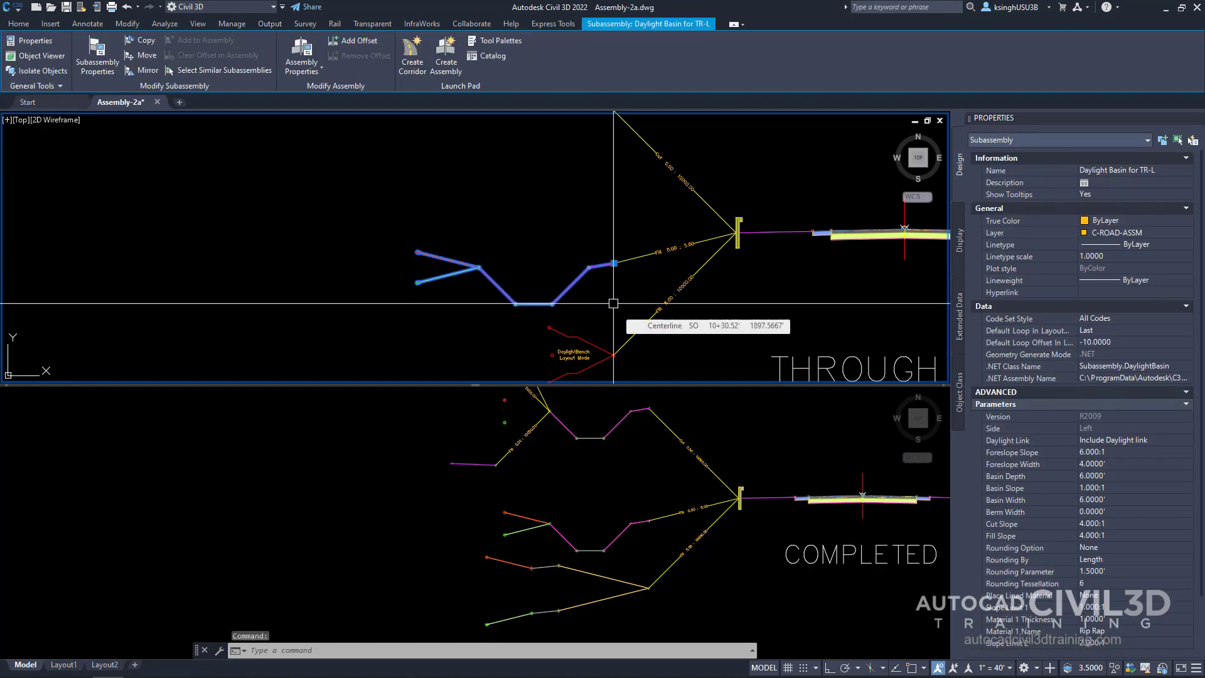
right_click(613, 303)
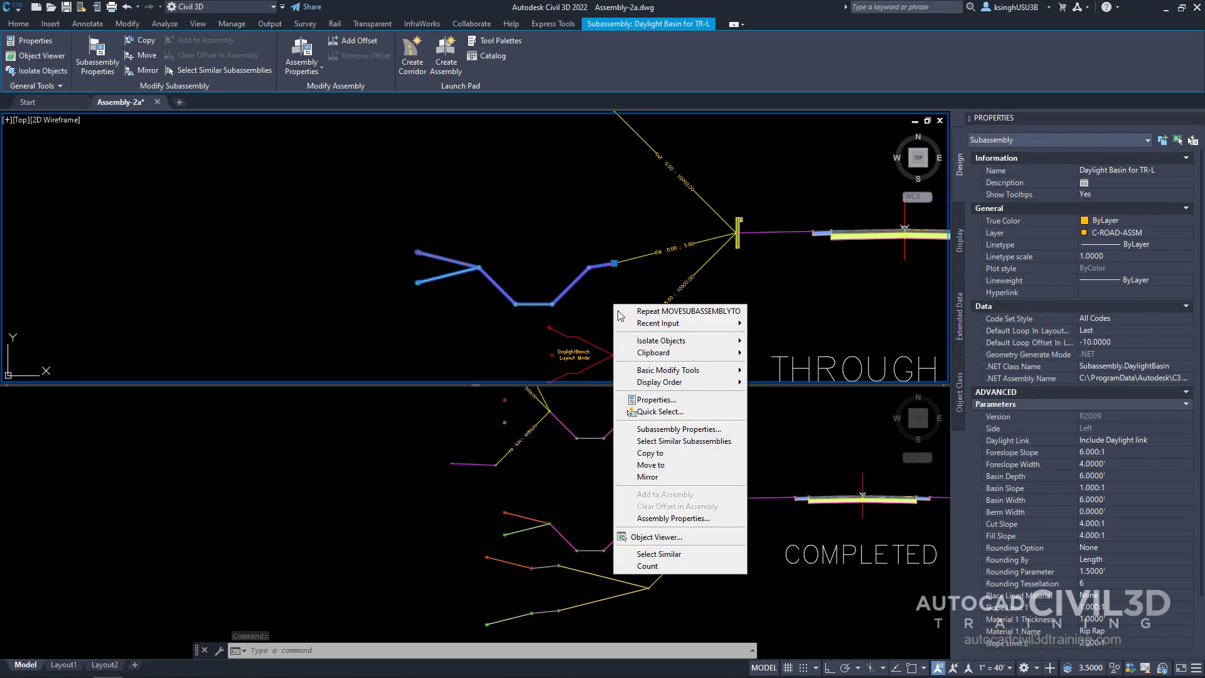
click(675, 457)
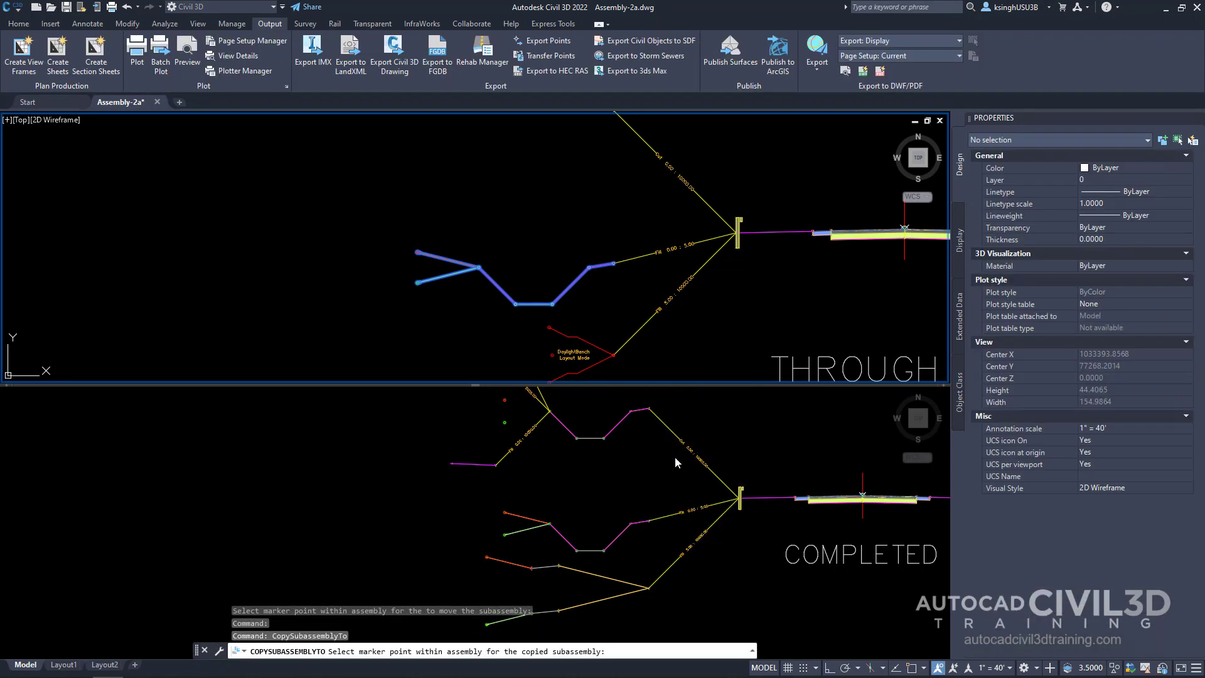
mouse_move(655, 205)
middle_down()
mouse_move(650, 273)
mouse_move(619, 301)
middle_up()
scroll(620, 298, up, 3)
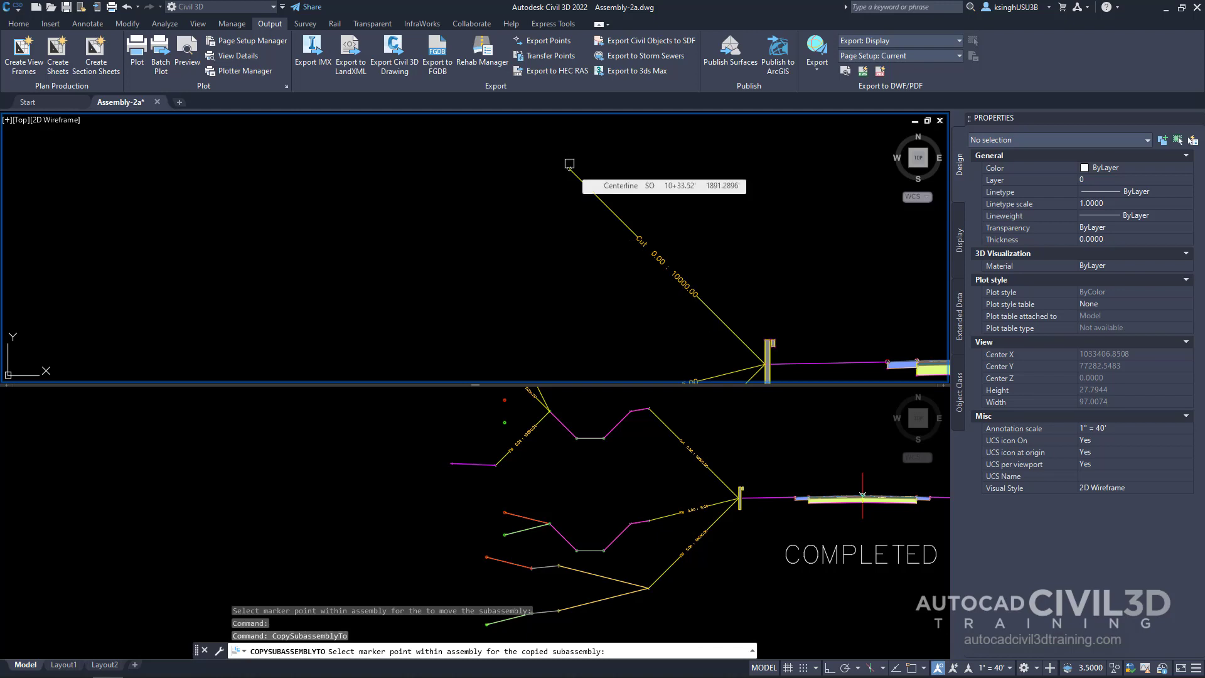
click(569, 164)
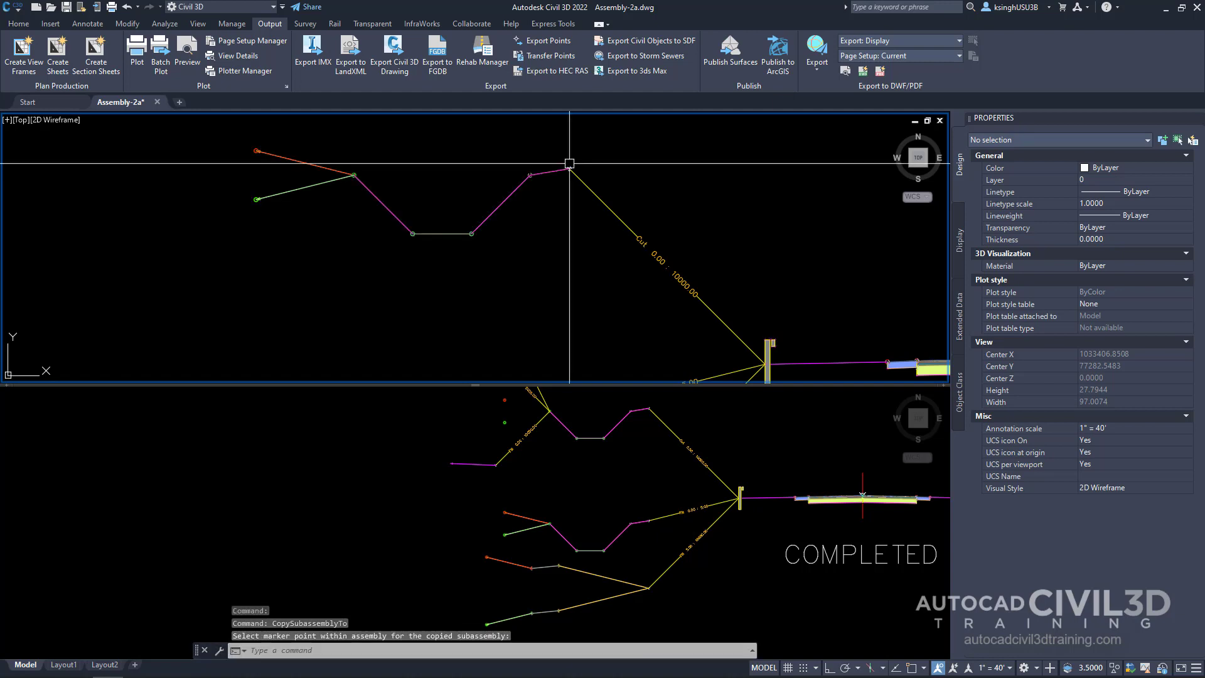
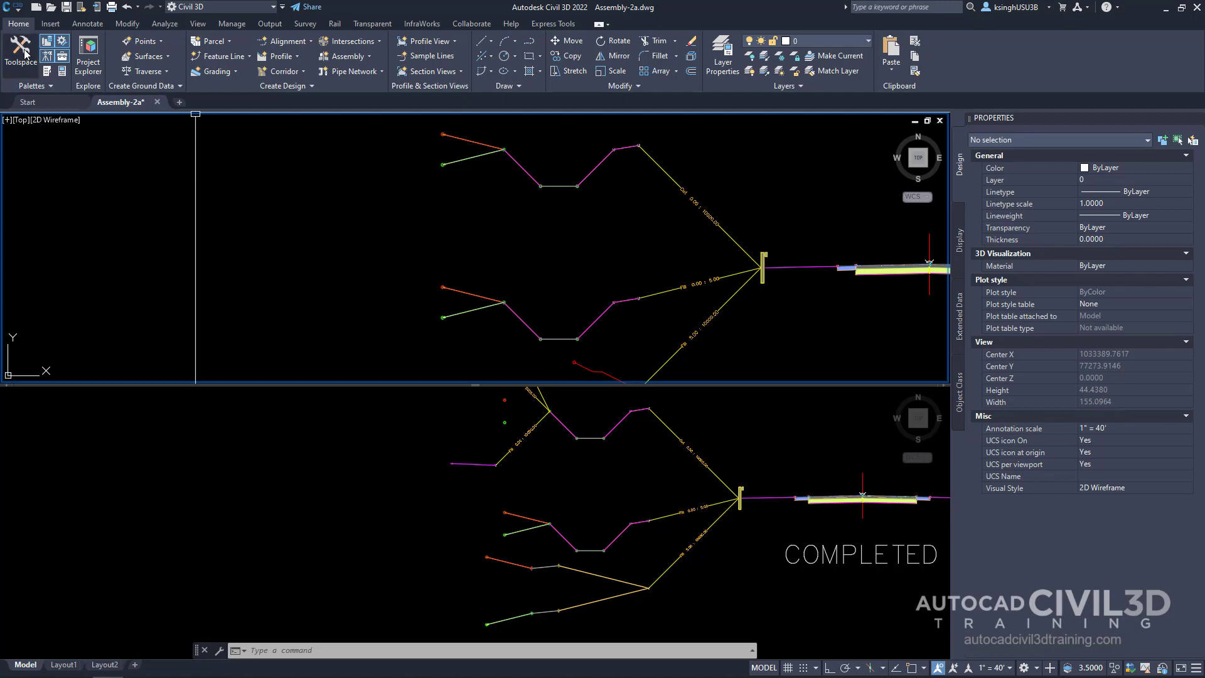
Bring up the imperial conditional subassemblies and start placing a ConditionalCutOrFill subassembly for the upper daylight basin.
click(48, 72)
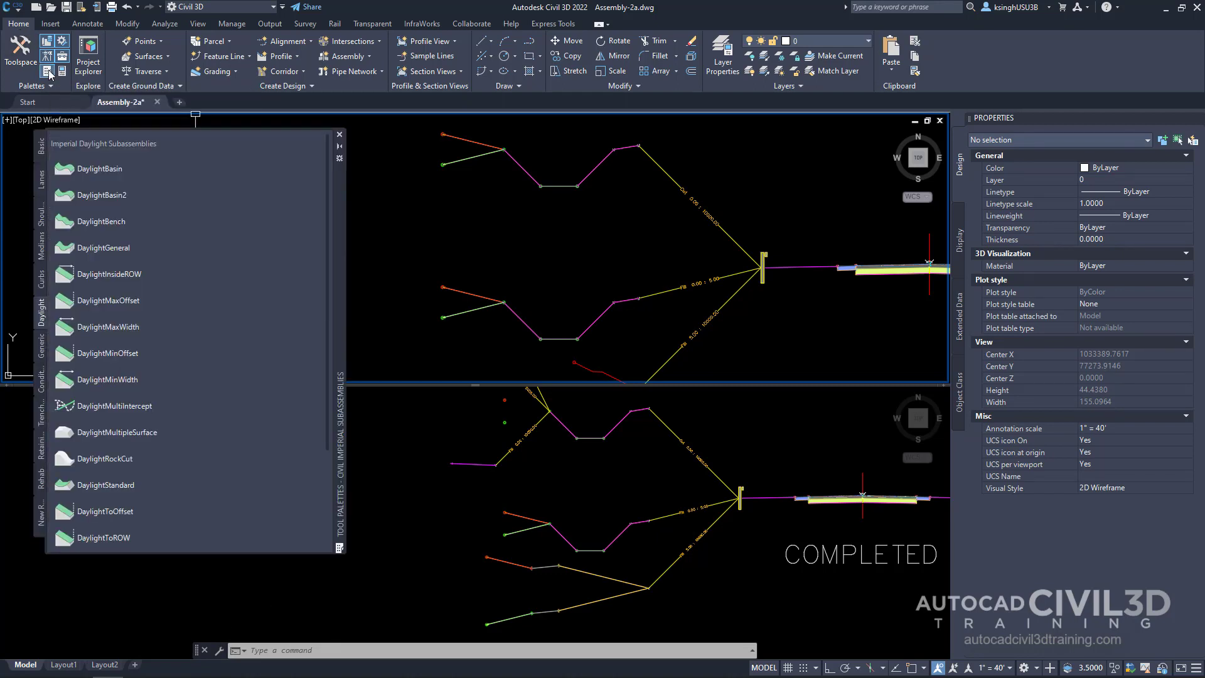
click(40, 534)
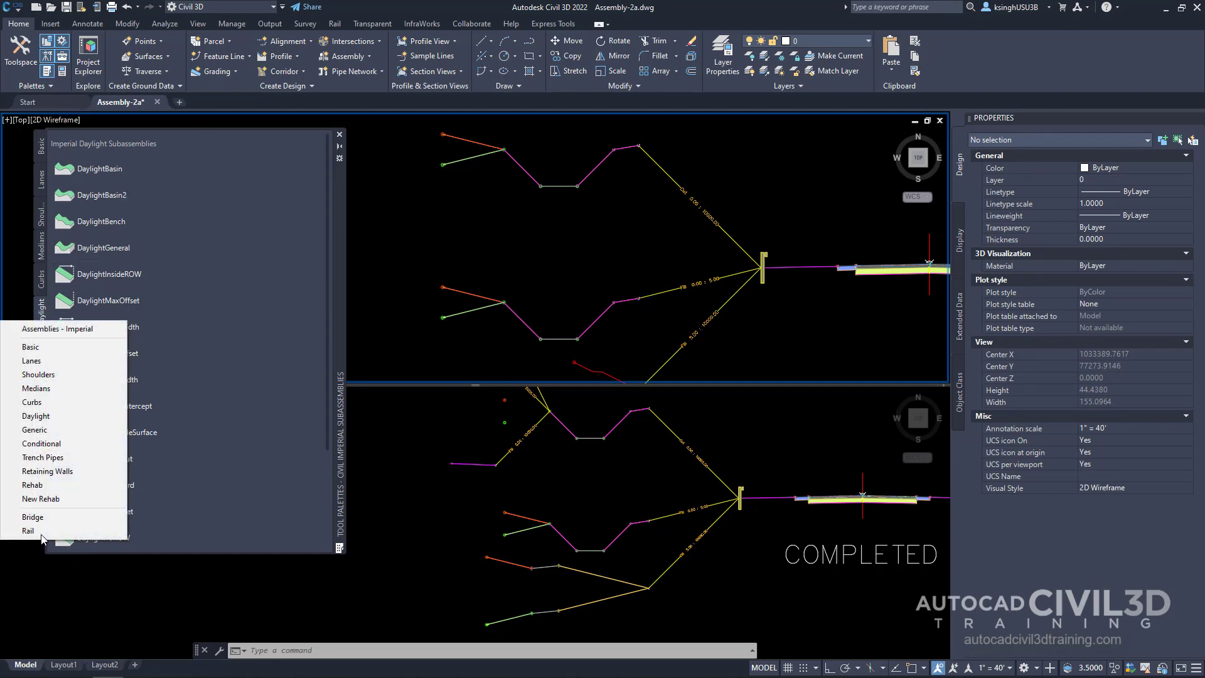
click(86, 444)
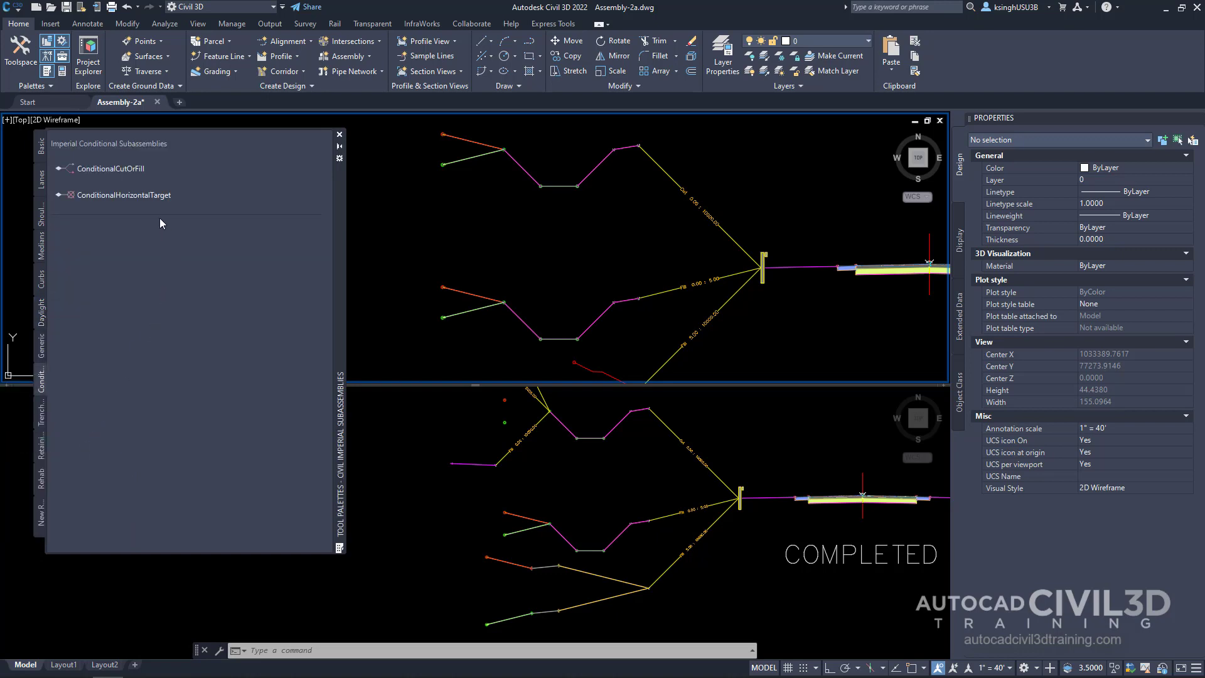
click(133, 175)
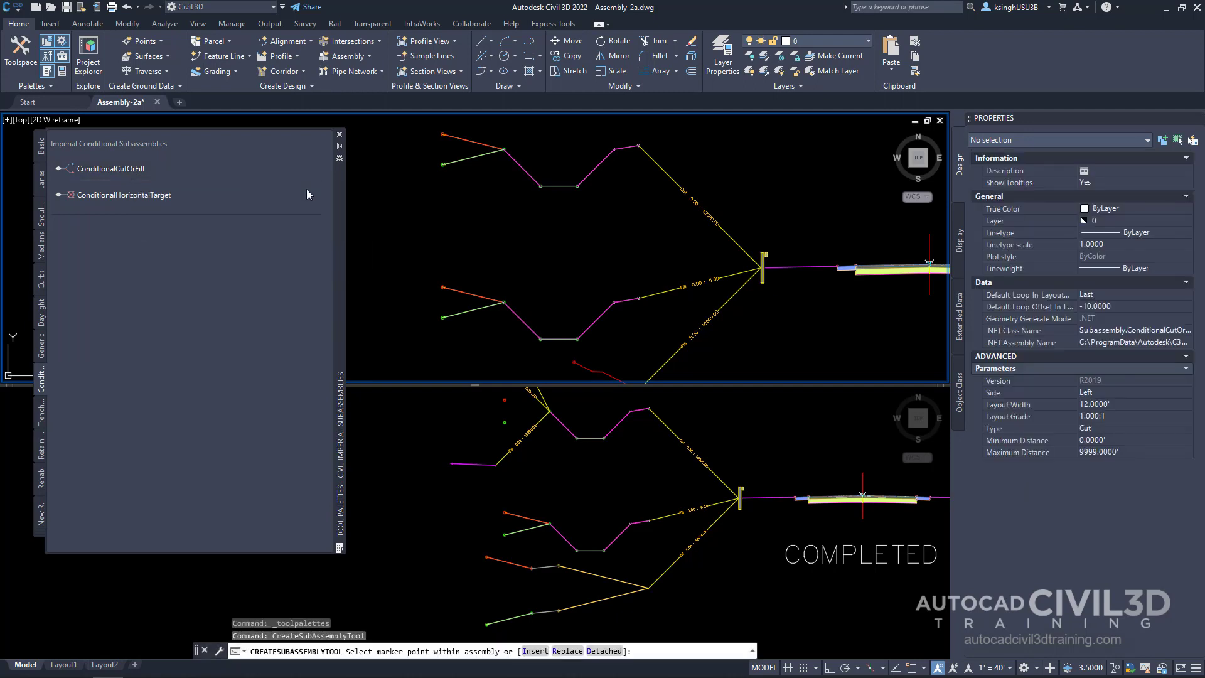
middle_drag(481, 194, 543, 271)
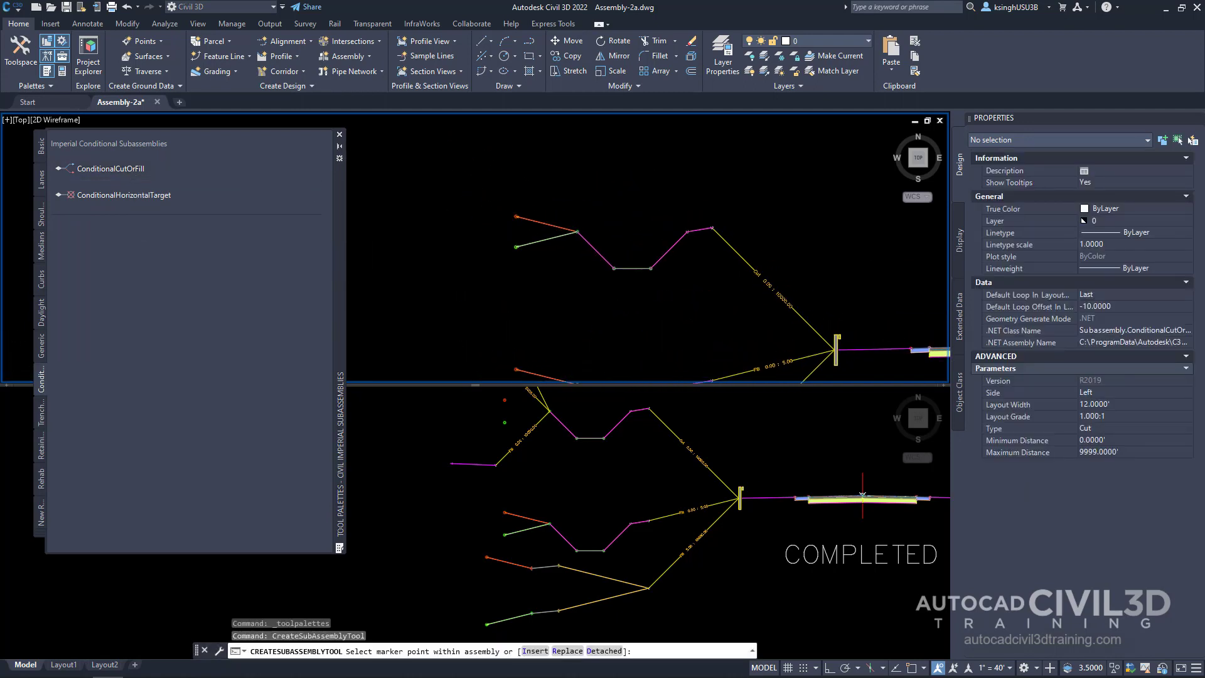
scroll(544, 264, up, 3)
middle_drag(538, 229, 644, 309)
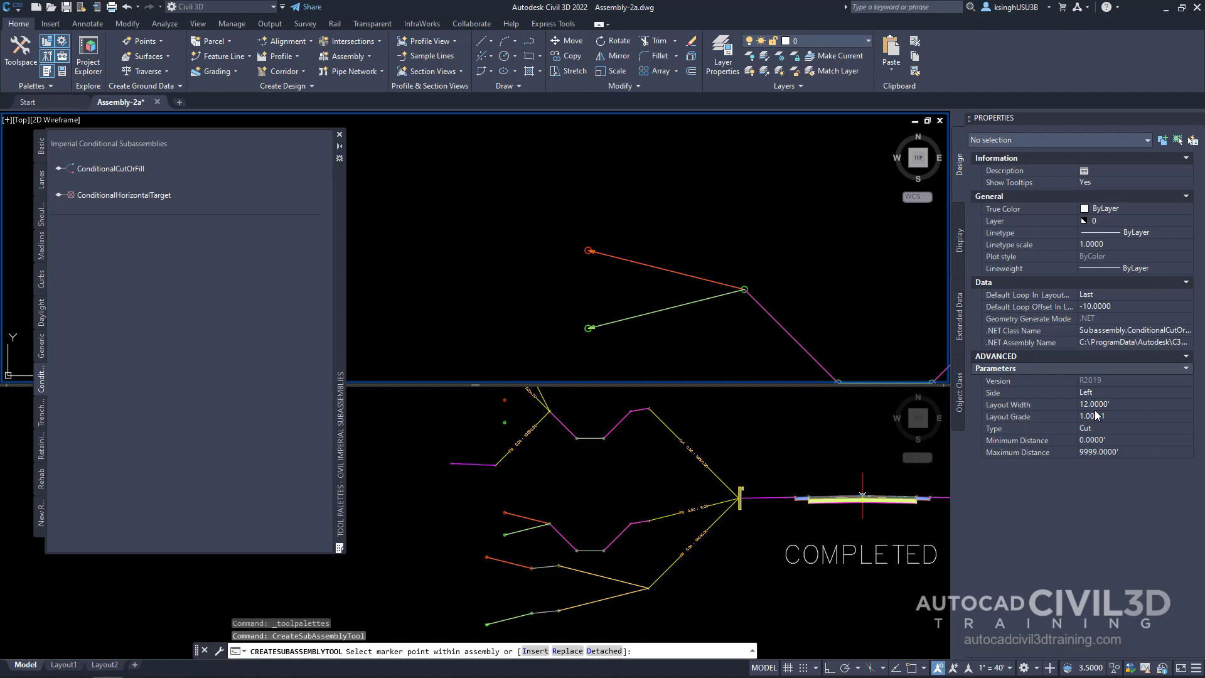
Set the cut conditional's layout grade to 0.5:1, minimum distance to 5.0001' and maximum distance to 10000'.
mouse_move(1008, 398)
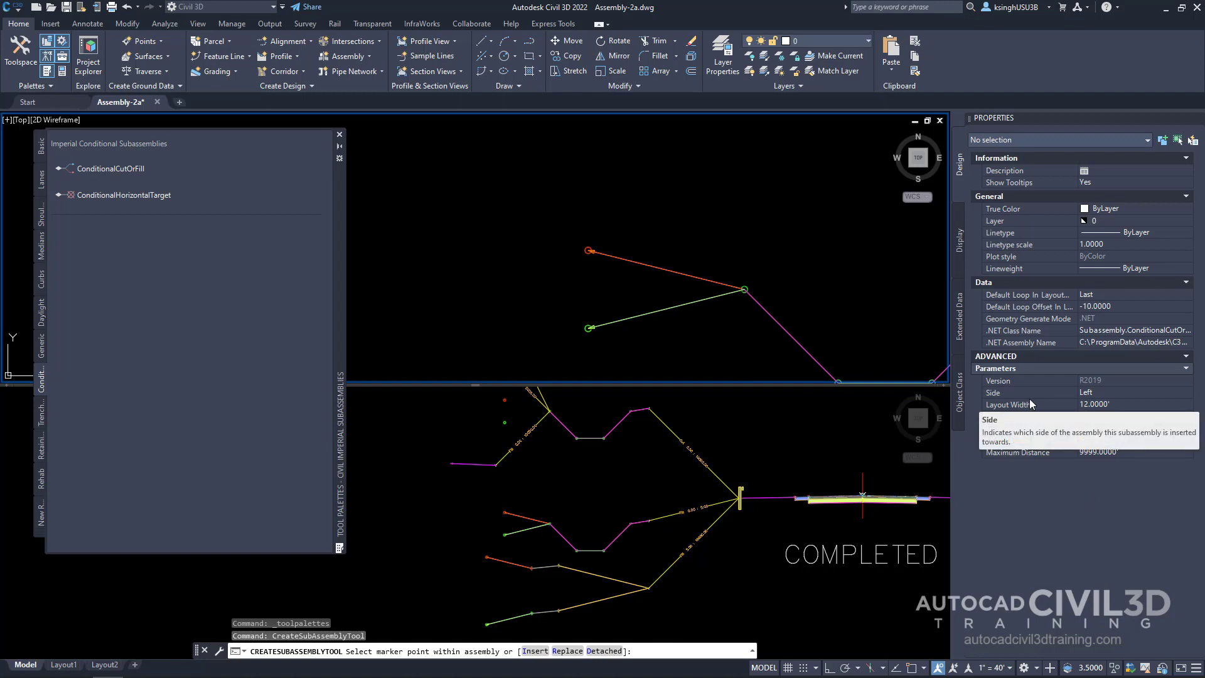
mouse_move(1029, 416)
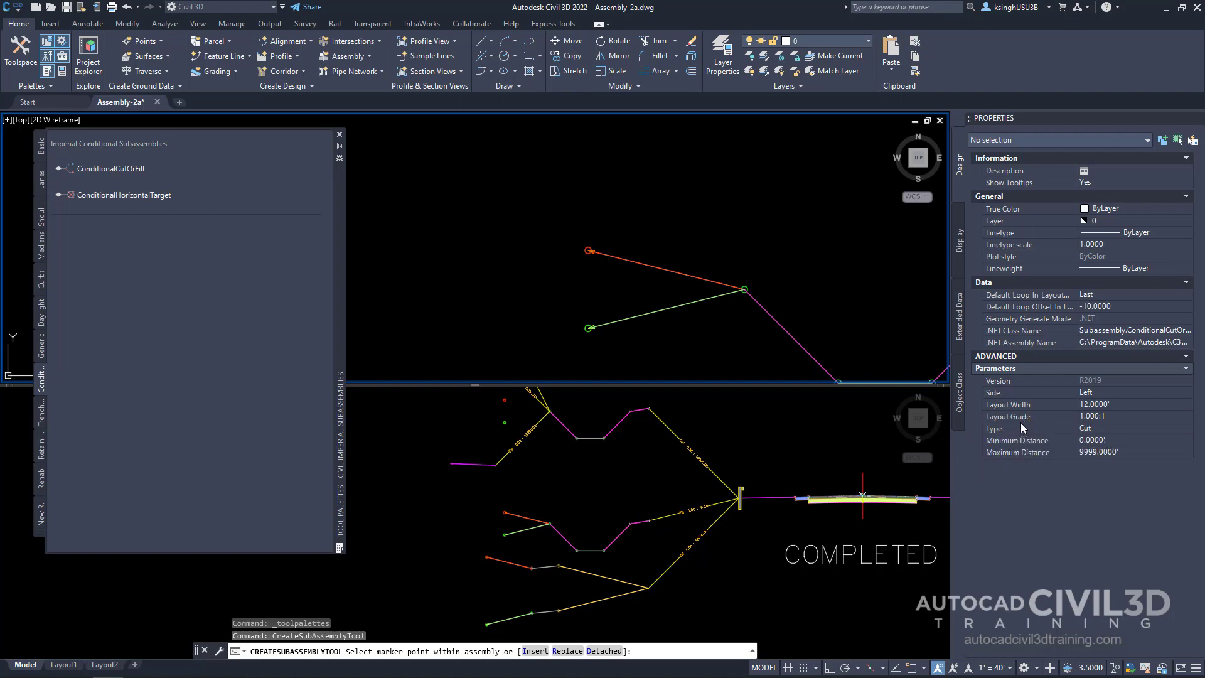
click(1092, 417)
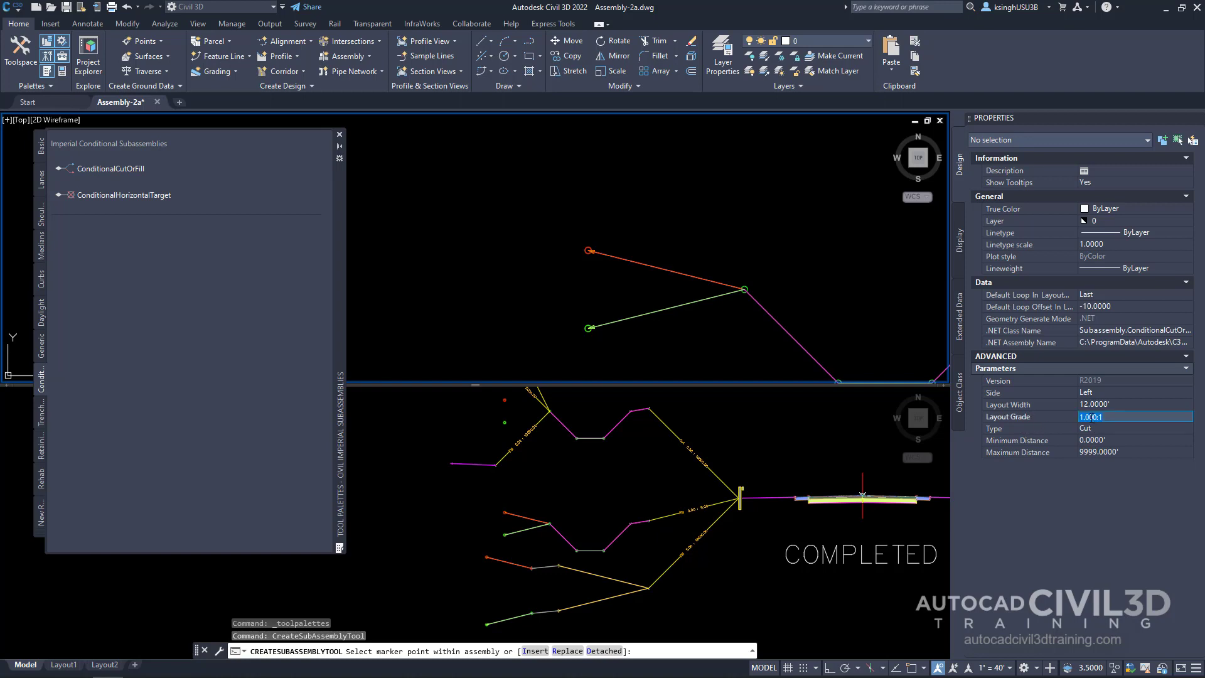
text(.5)
key(Return)
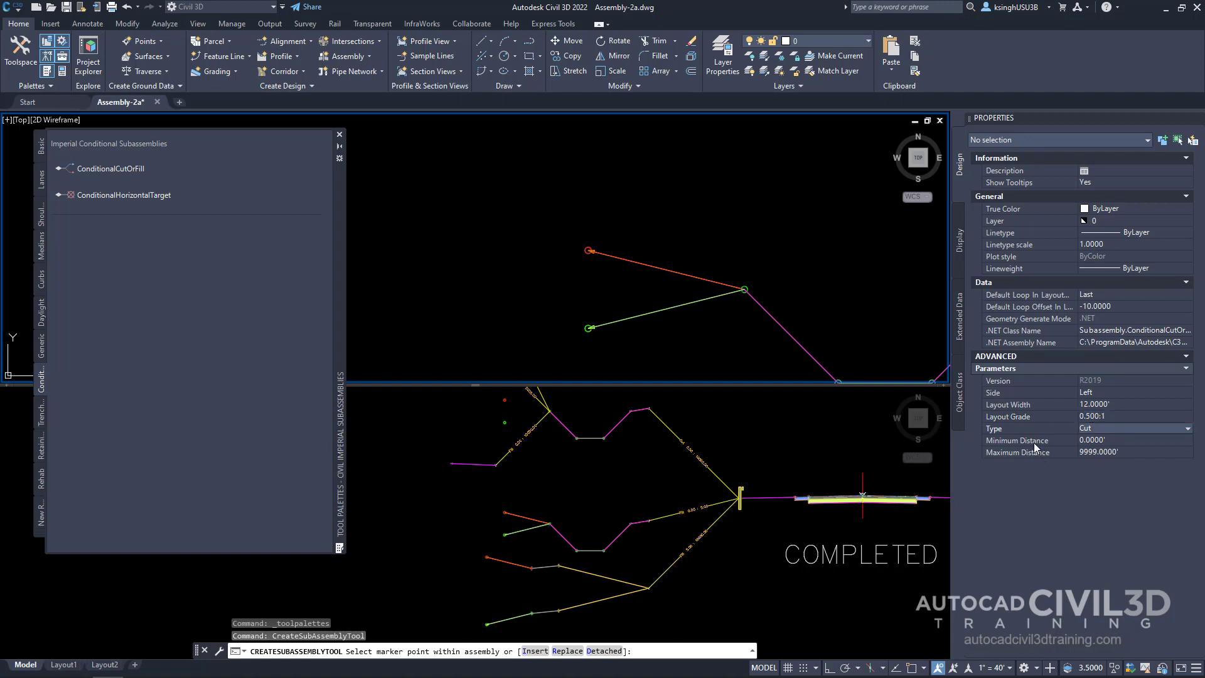
click(1106, 439)
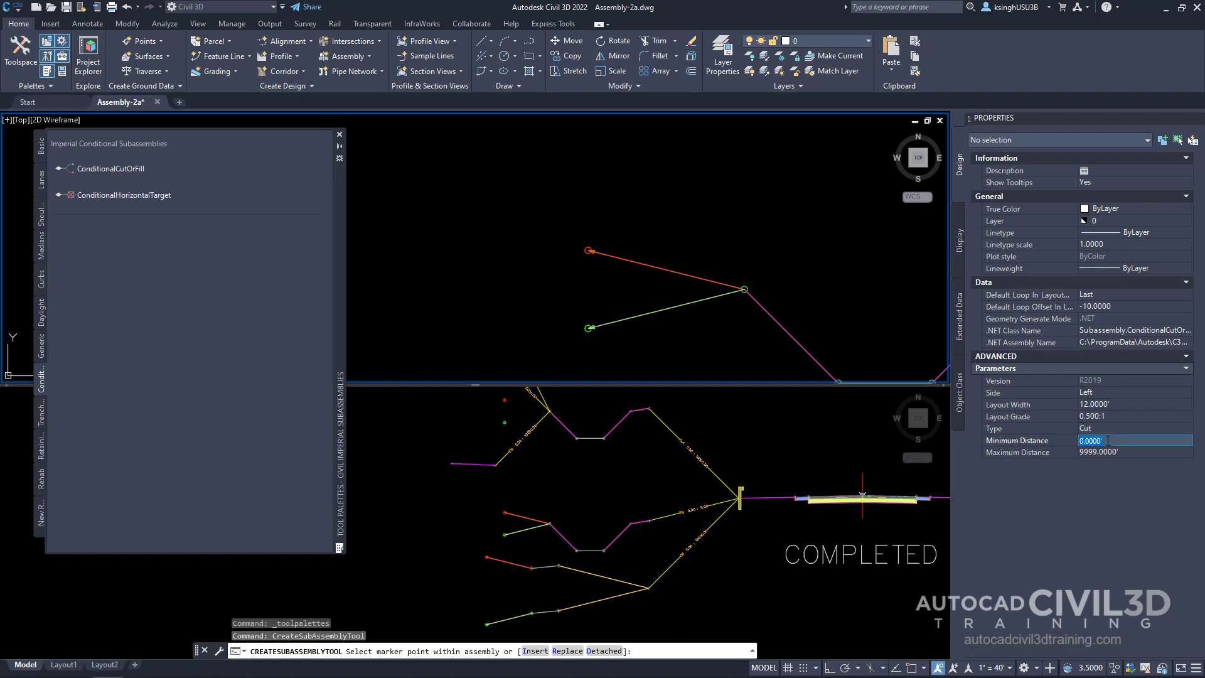
text(5.0000)
click(1123, 451)
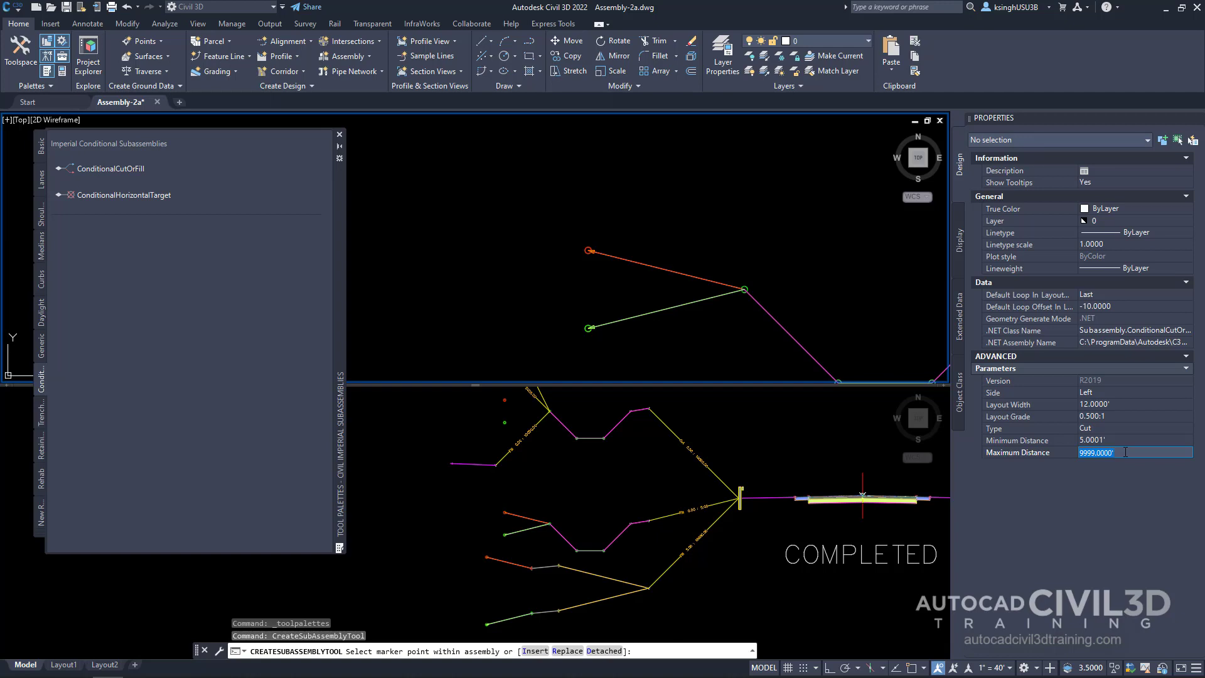
text(10000)
key(Return)
Place the cut conditional at the marker where the upper daylight basin's cut and fill slopes begin.
middle_drag(778, 291, 745, 265)
scroll(744, 263, up, 4)
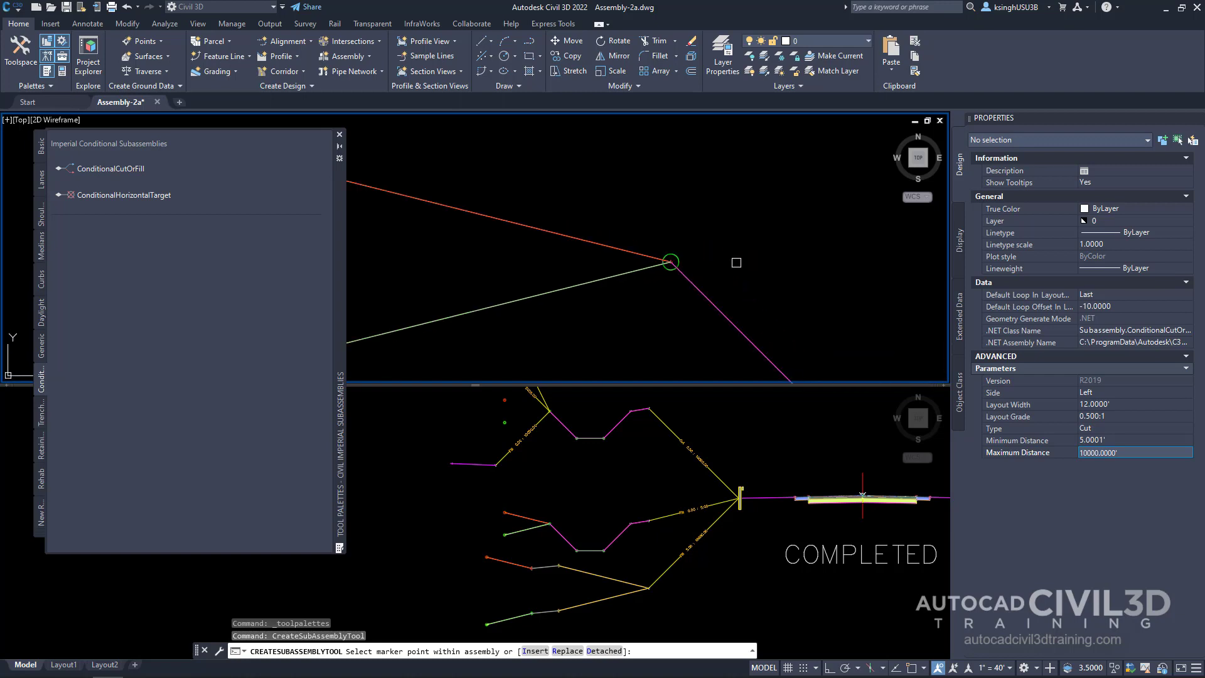
click(671, 259)
scroll(716, 232, down, 5)
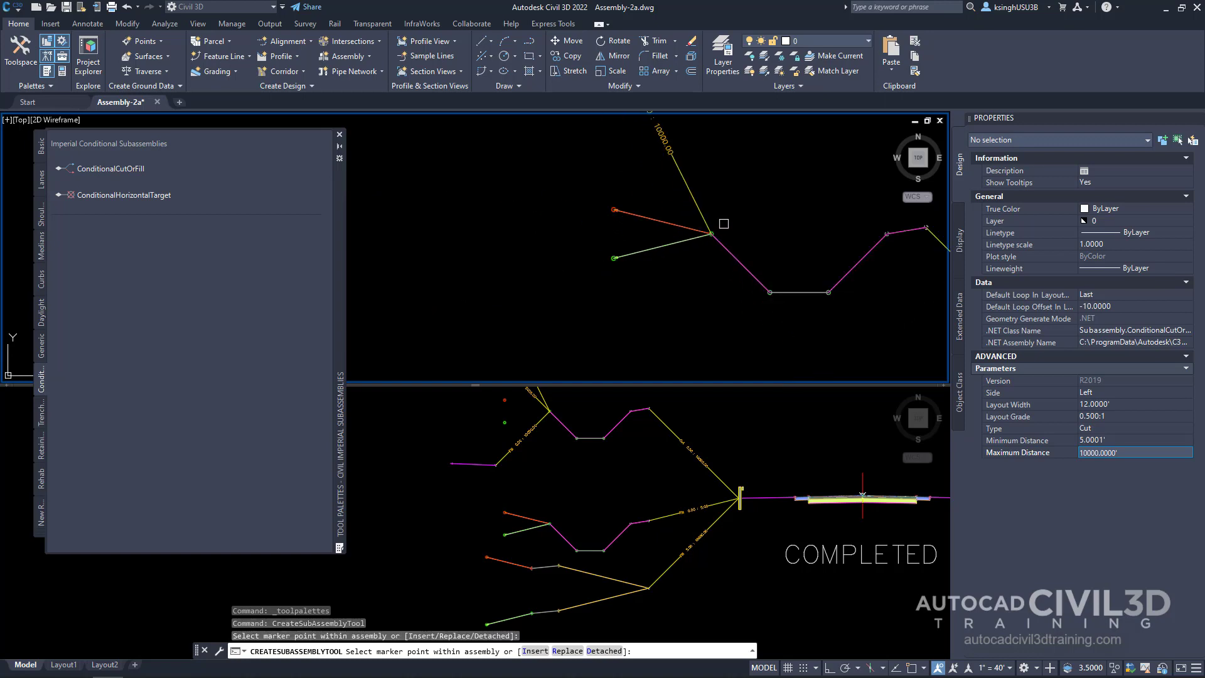
Add a second cut ConditionalCutOrFill with a maximum distance of 5' at the same marker of the upper daylight basin.
middle_drag(747, 198, 631, 244)
click(641, 439)
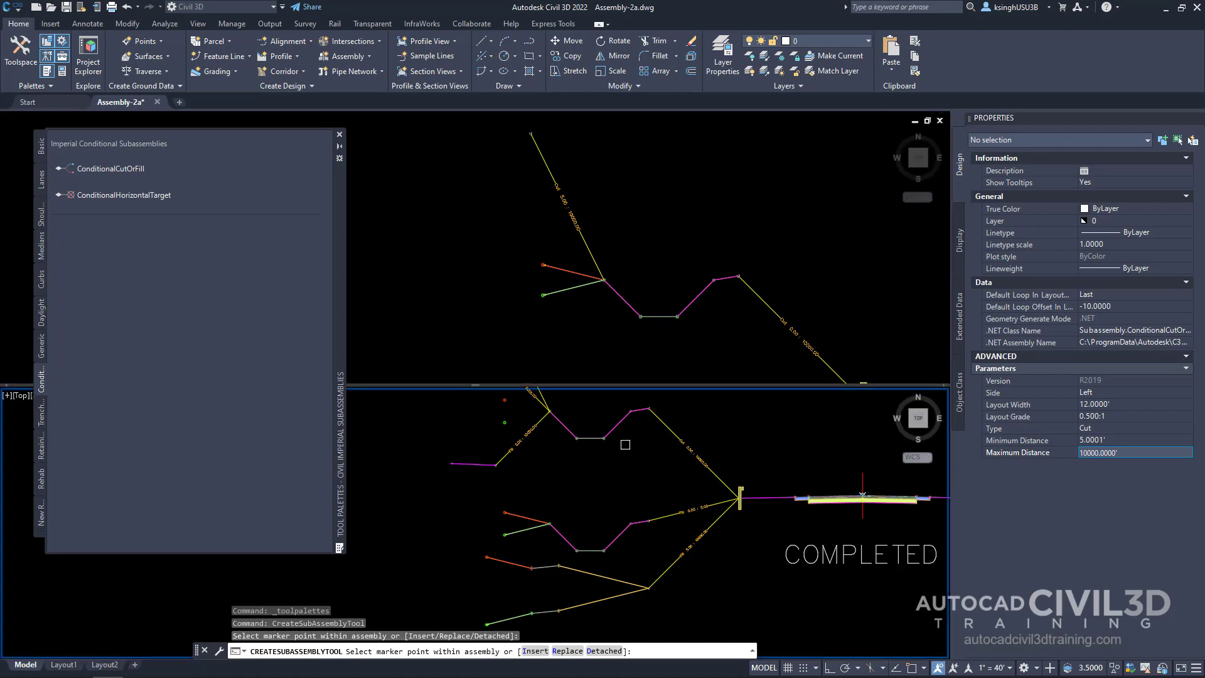
middle_drag(606, 429, 701, 586)
middle_drag(538, 506, 564, 495)
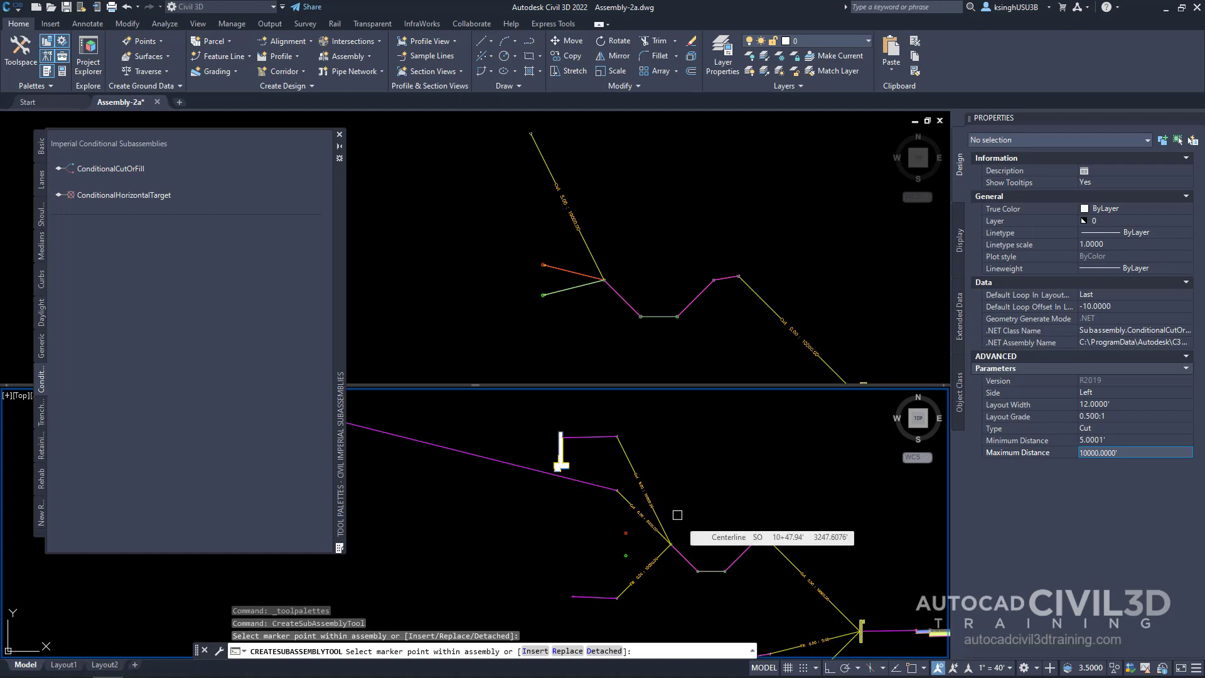
click(119, 169)
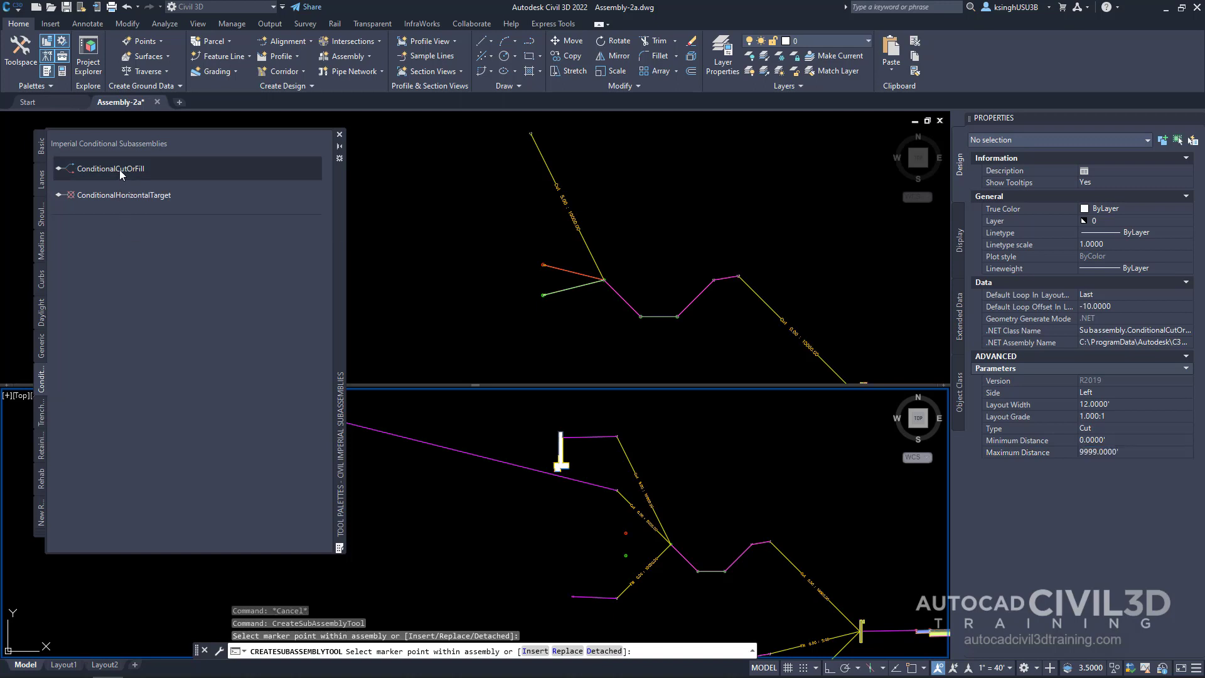
click(1108, 450)
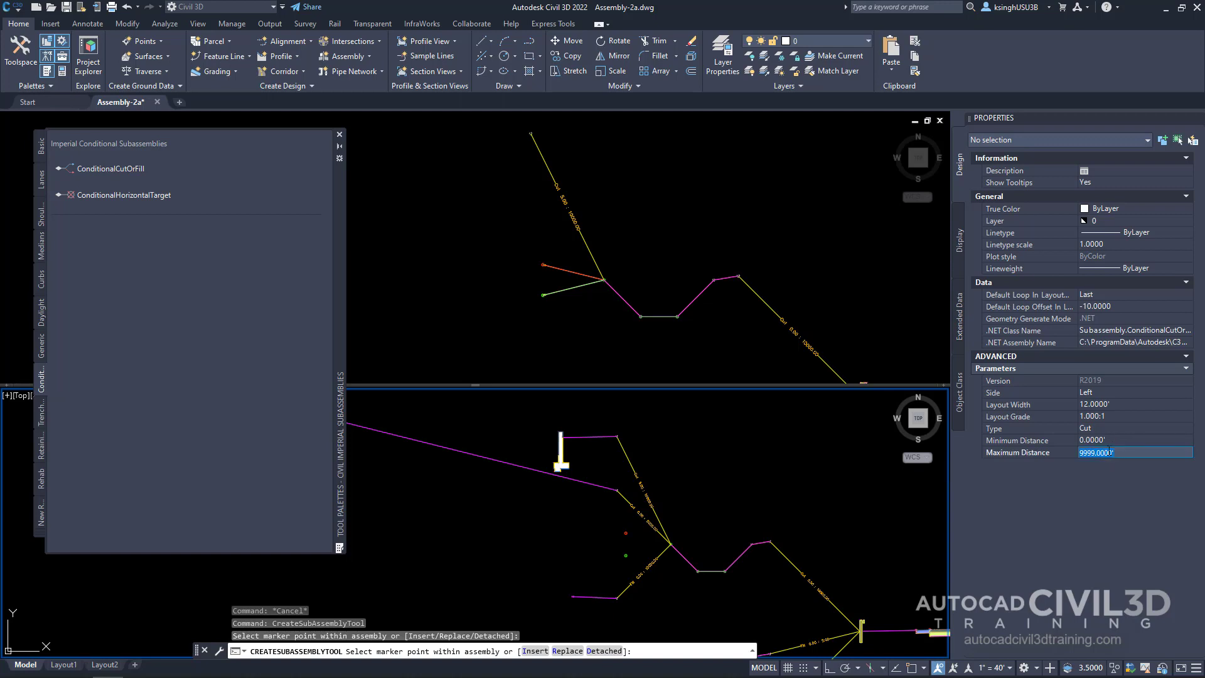
text(5)
key(Return)
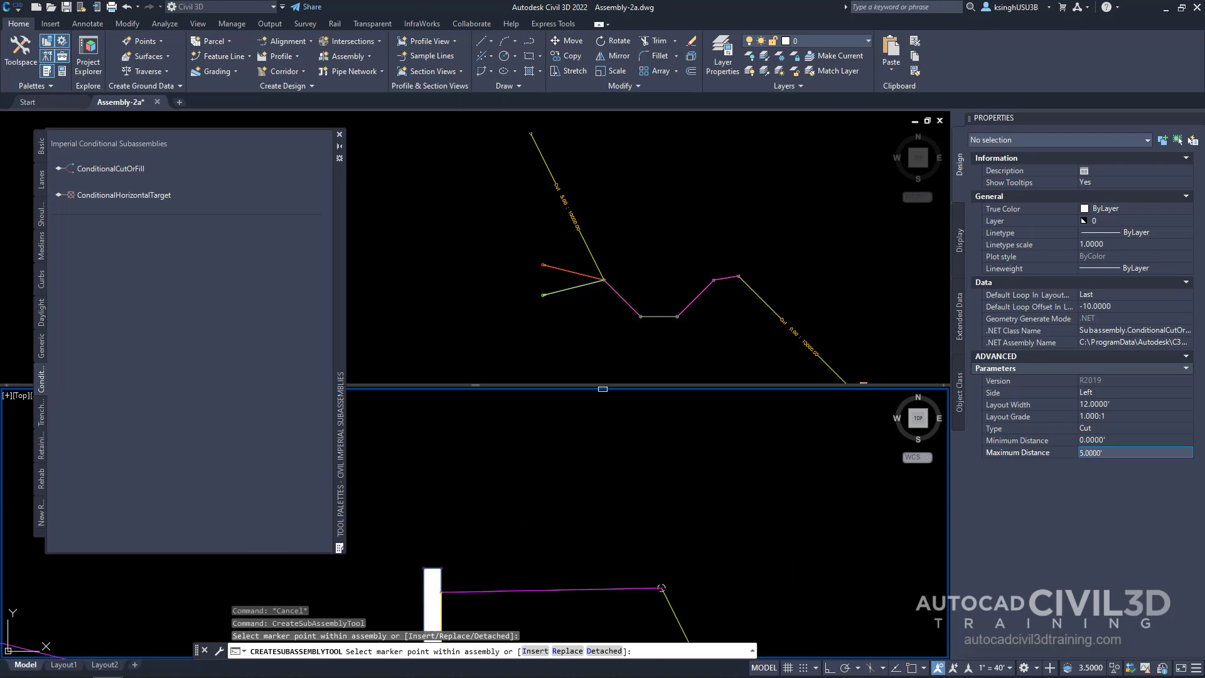
scroll(611, 295, up, 5)
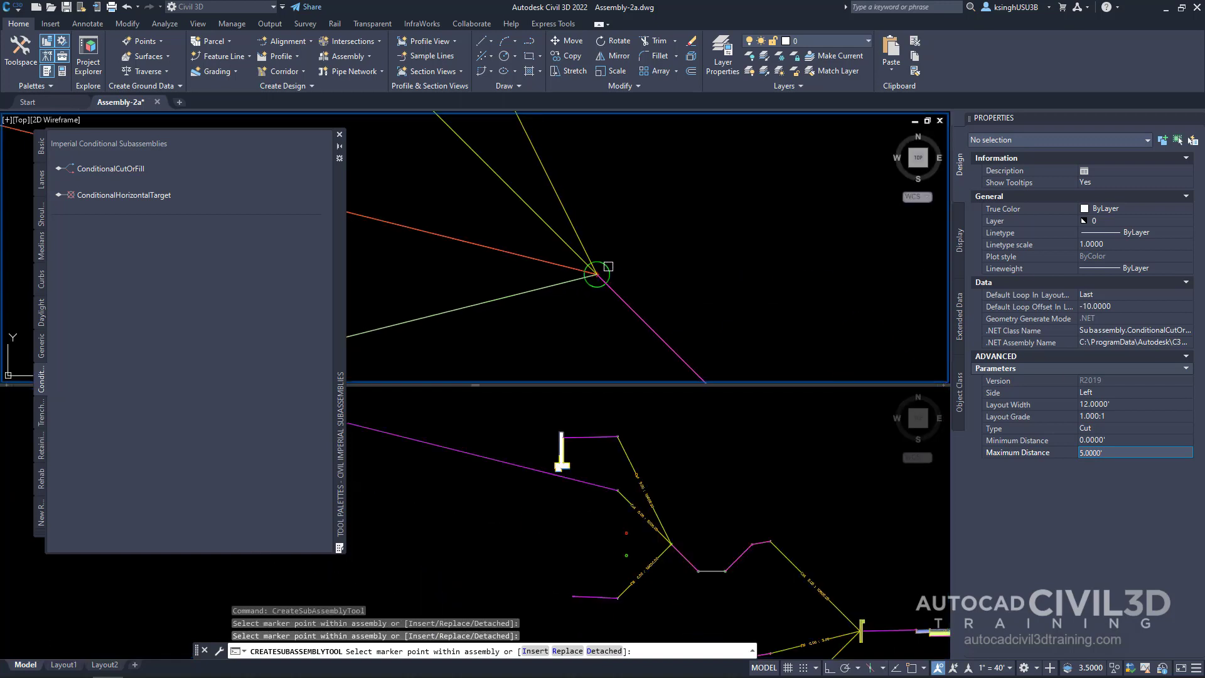
scroll(674, 251, down, 4)
scroll(675, 242, up, 1)
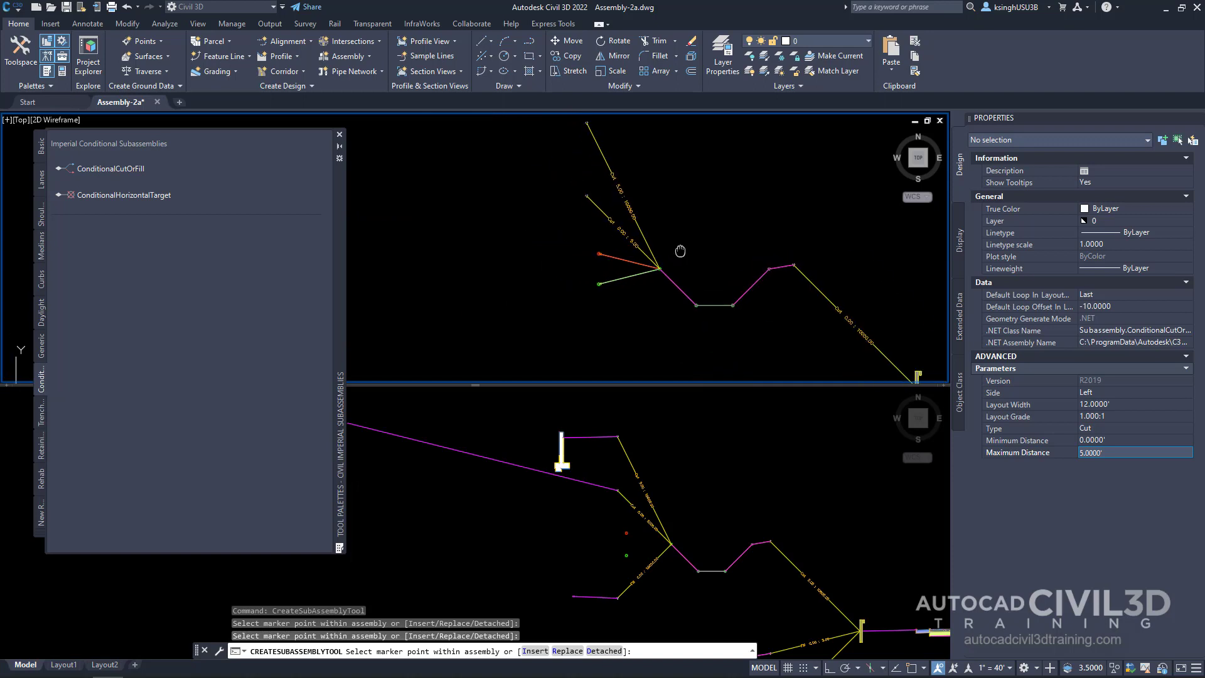
scroll(694, 261, down, 1)
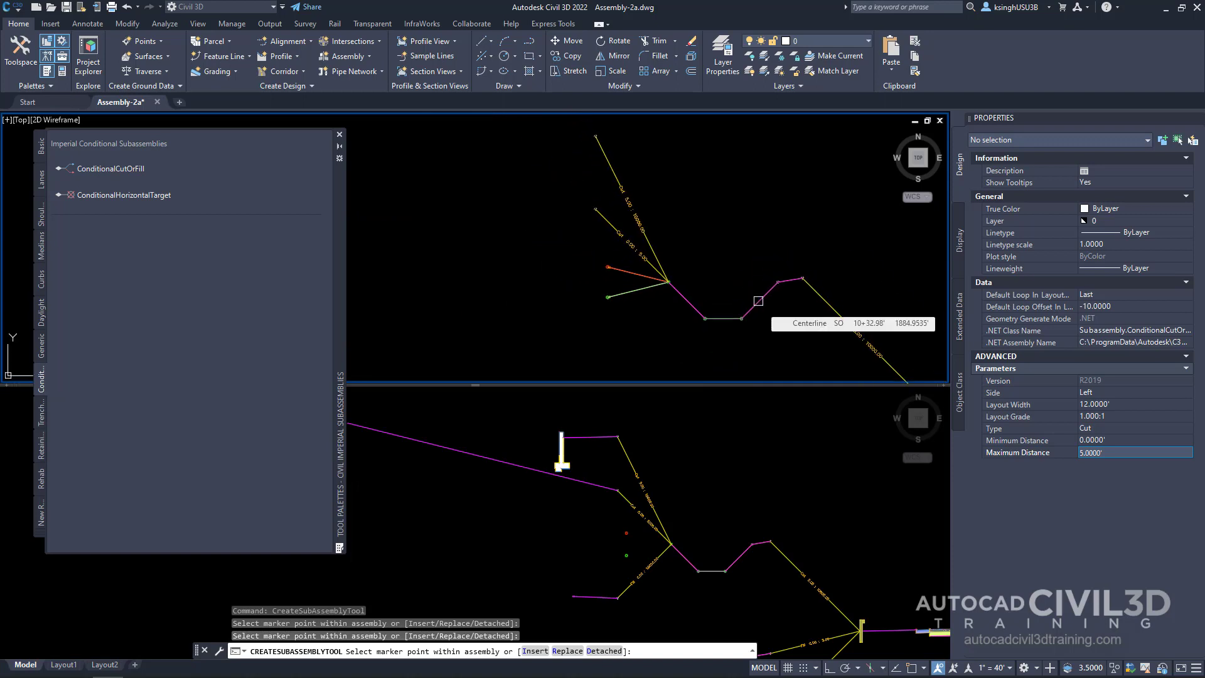
Start another ConditionalCutOrFill subassembly with its type set to Fill and its maximum distance to 10000'.
click(108, 168)
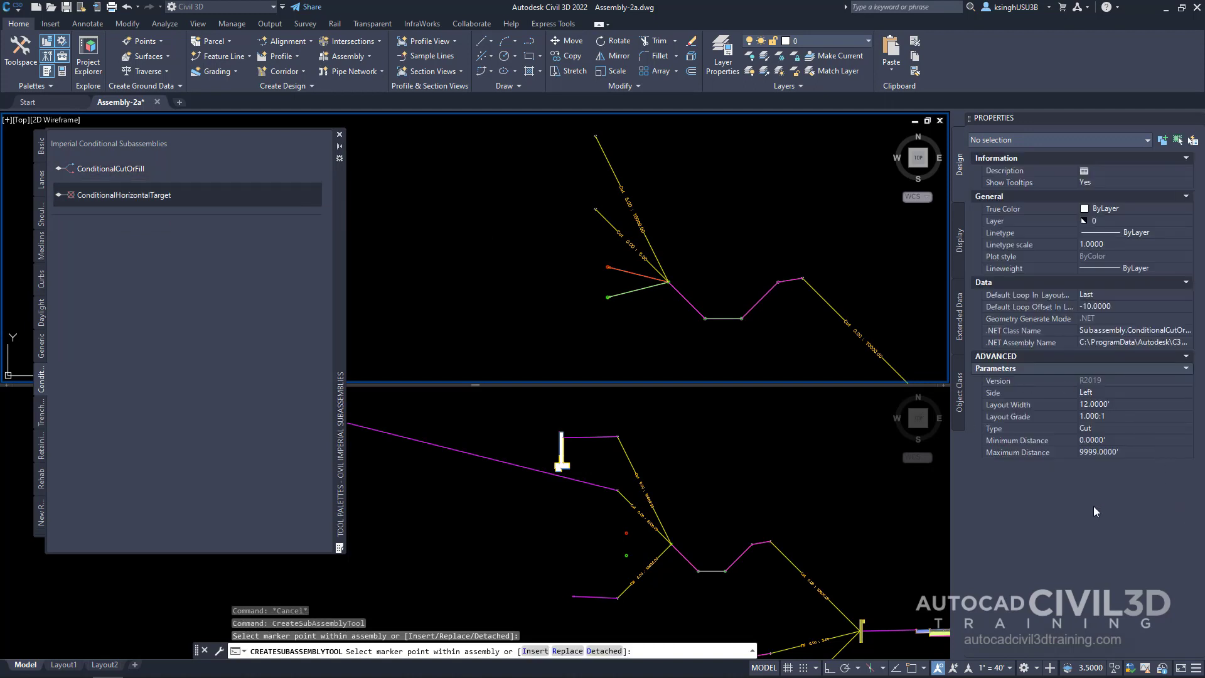
click(1105, 427)
click(1104, 427)
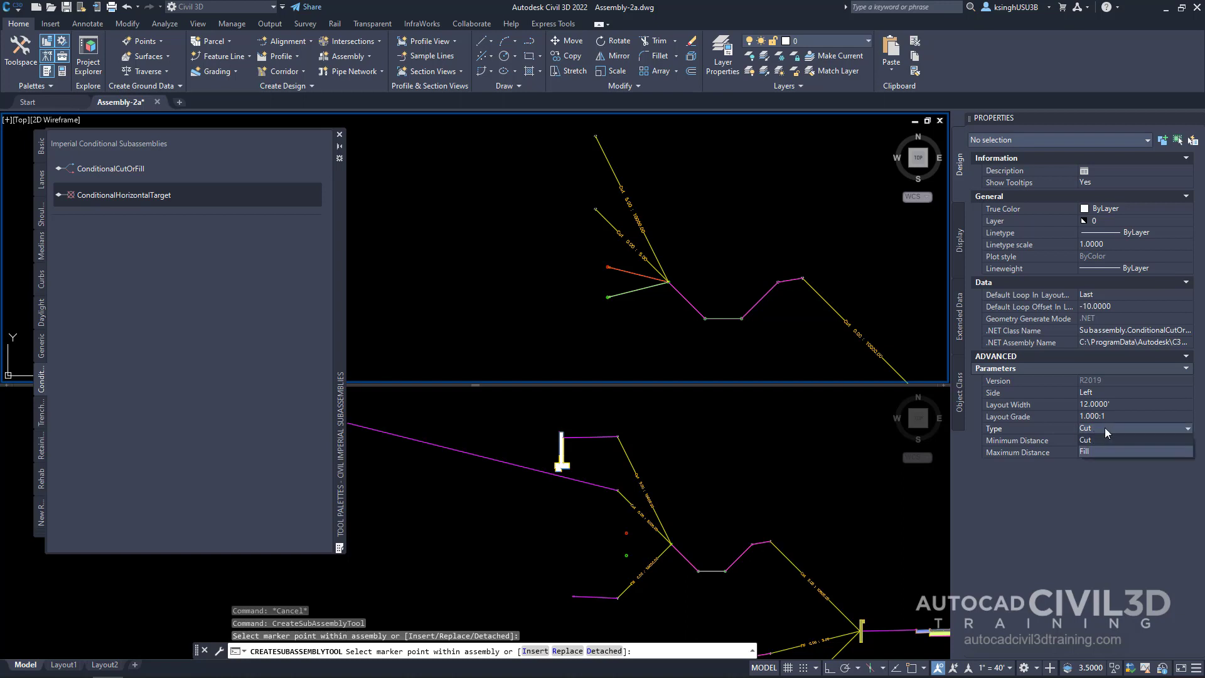
click(1093, 450)
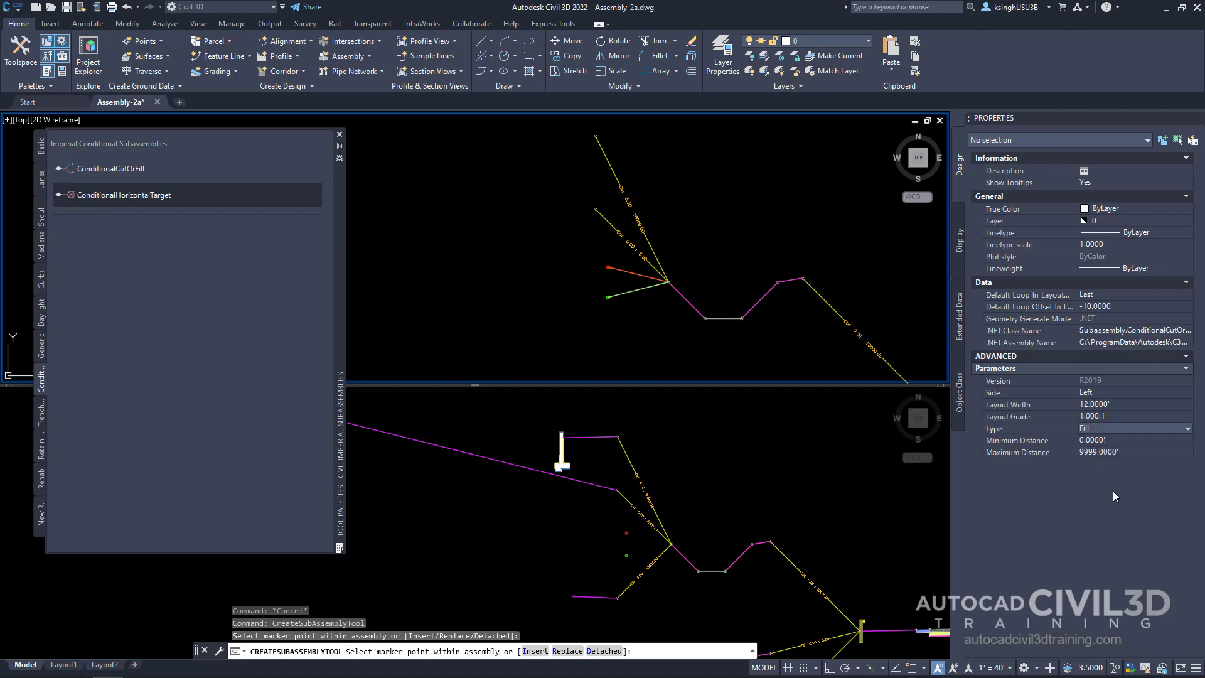
click(1114, 453)
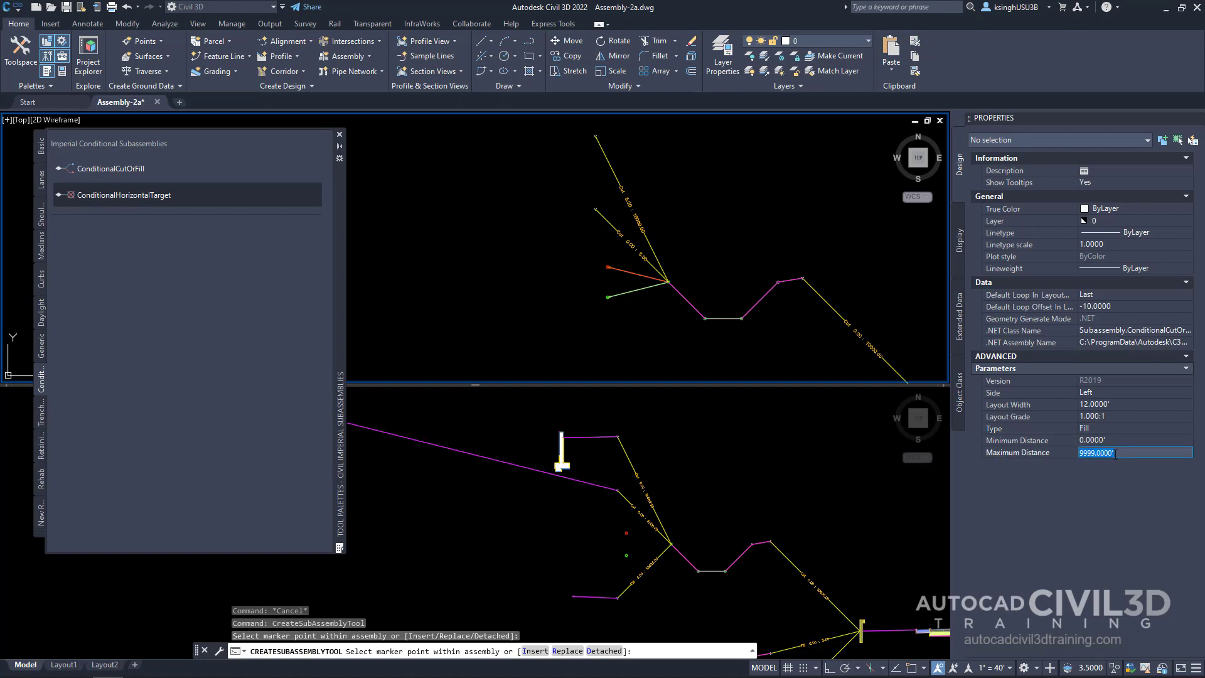
text(10000)
key(Return)
Place the fill conditional at the upper daylight basin's marker shared by the two cut conditionals, and end the command.
scroll(666, 281, up, 4)
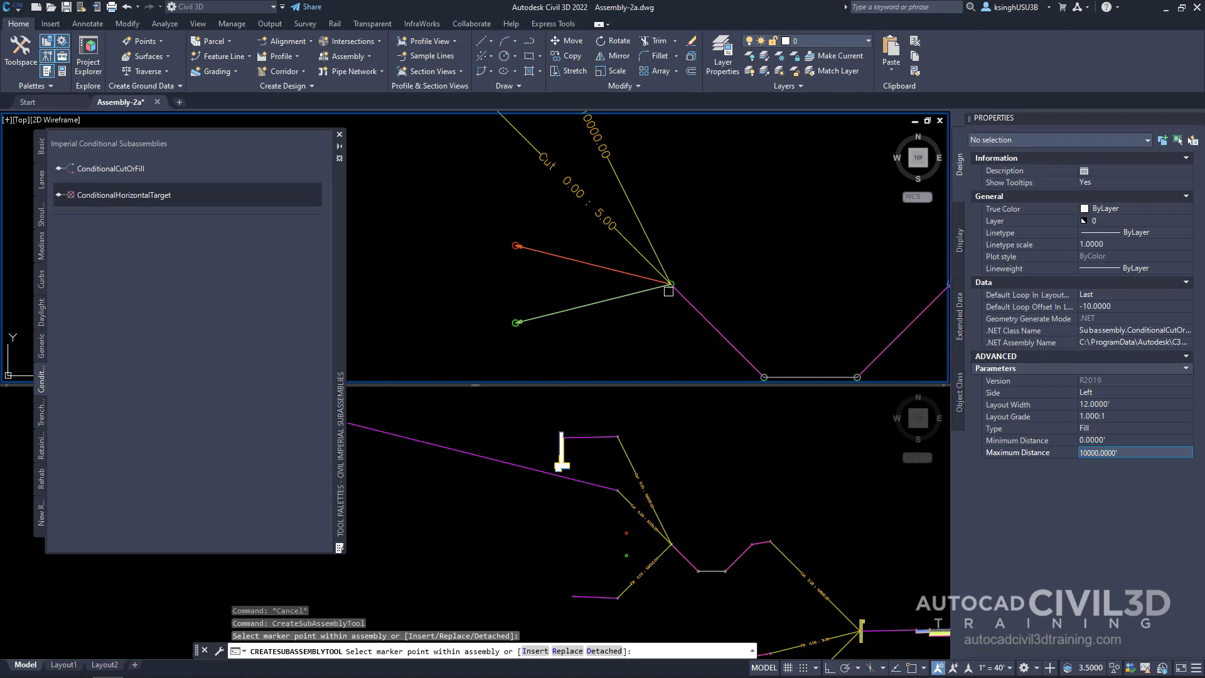
scroll(669, 291, up, 5)
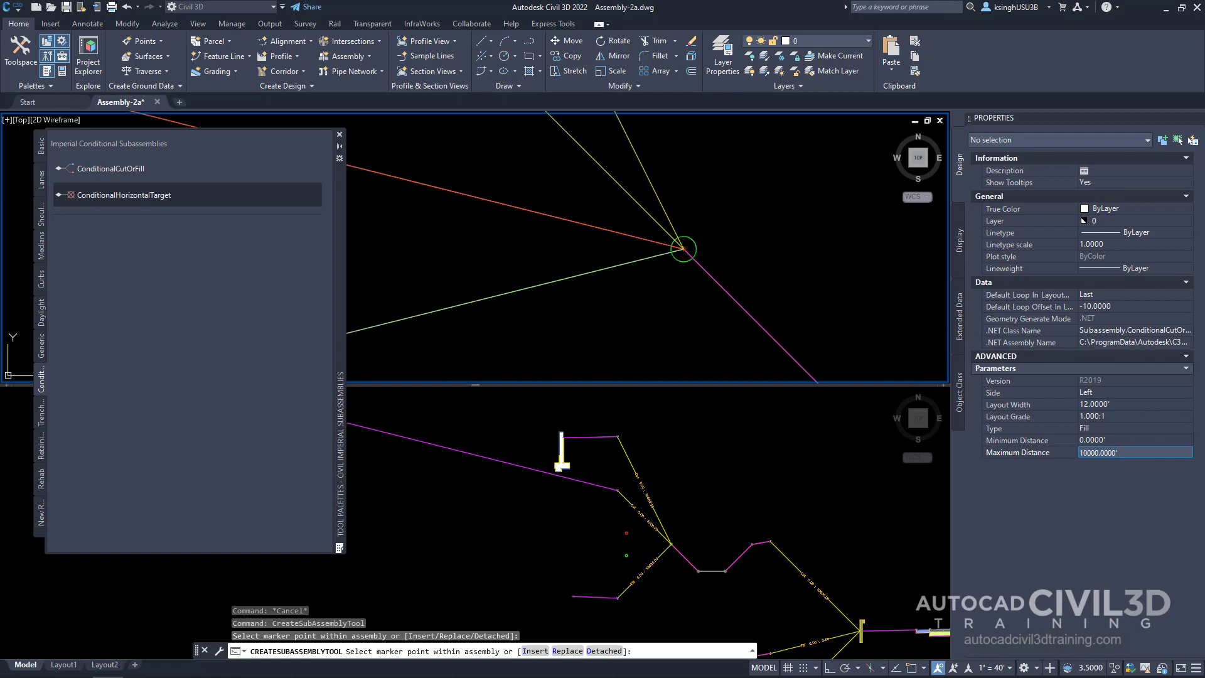
scroll(691, 254, down, 6)
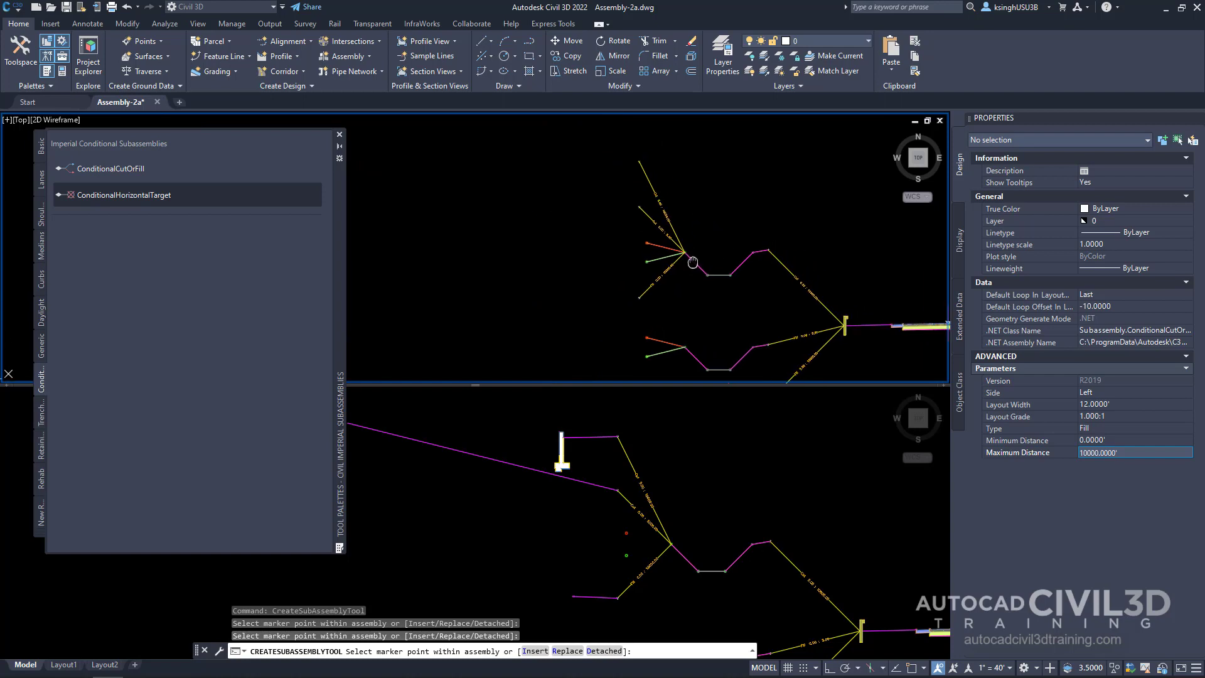
middle_drag(692, 263, 687, 271)
key(Escape)
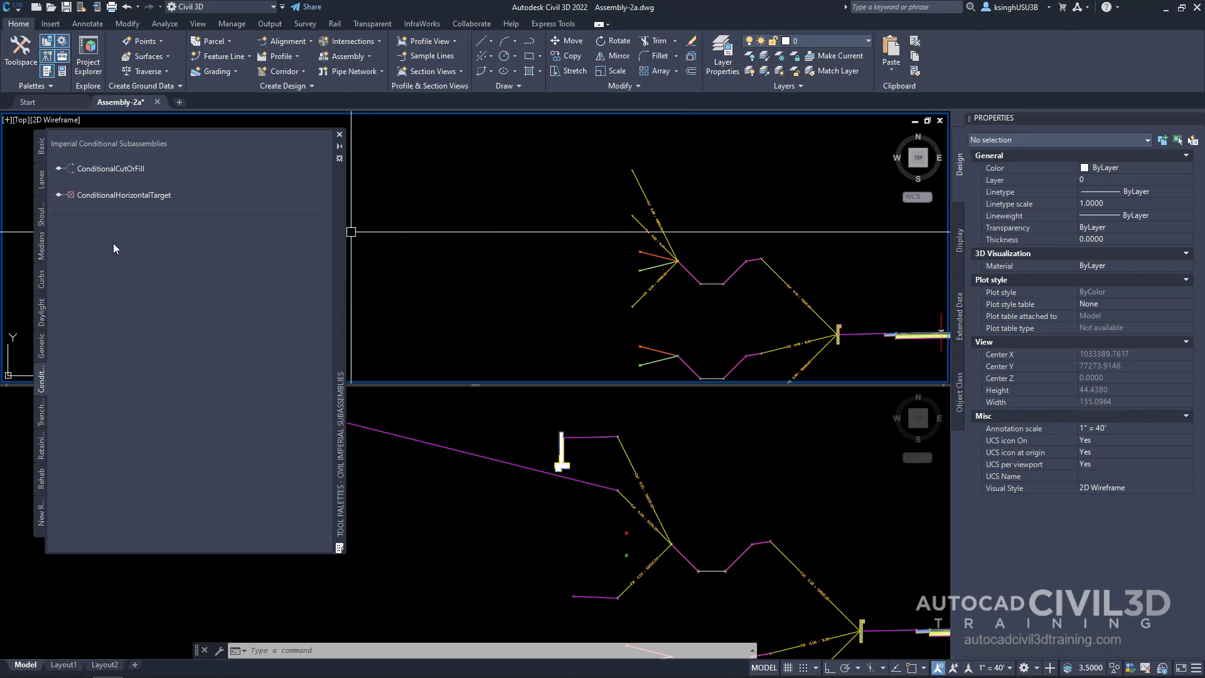
Add a LinkWidthAndSlope subassembly, 12' wide at -2% slope, to the end marker of the 5.00 : 10000.00 cut conditional.
click(41, 355)
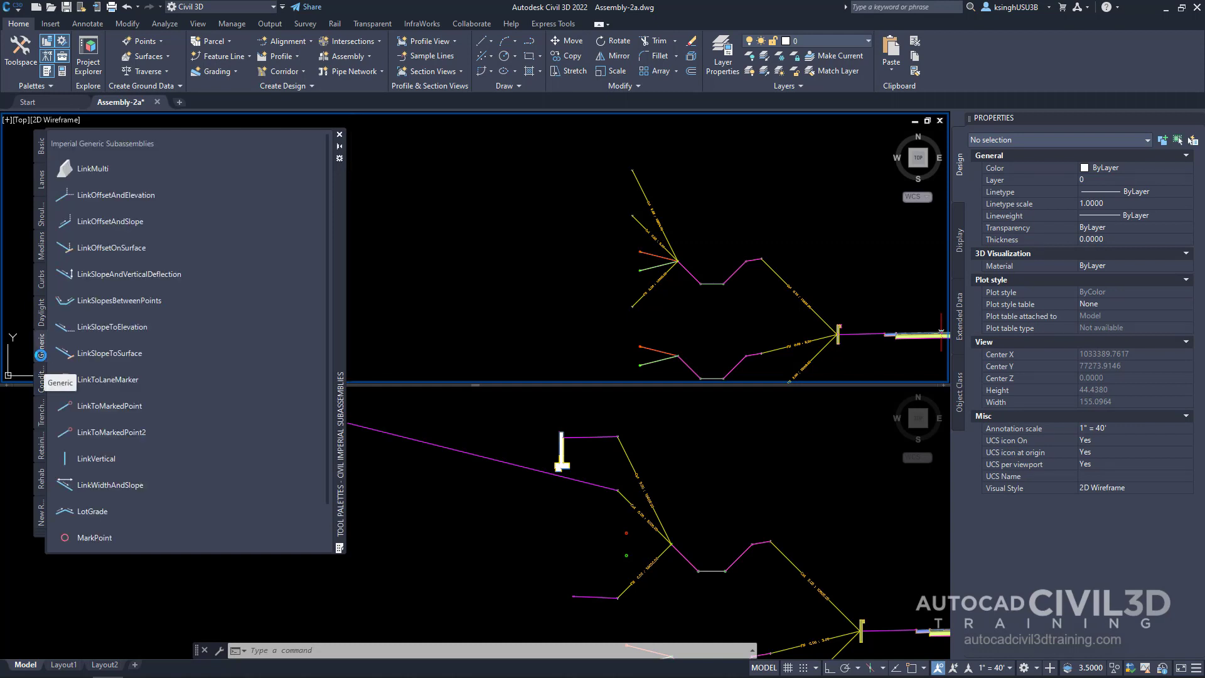
click(135, 487)
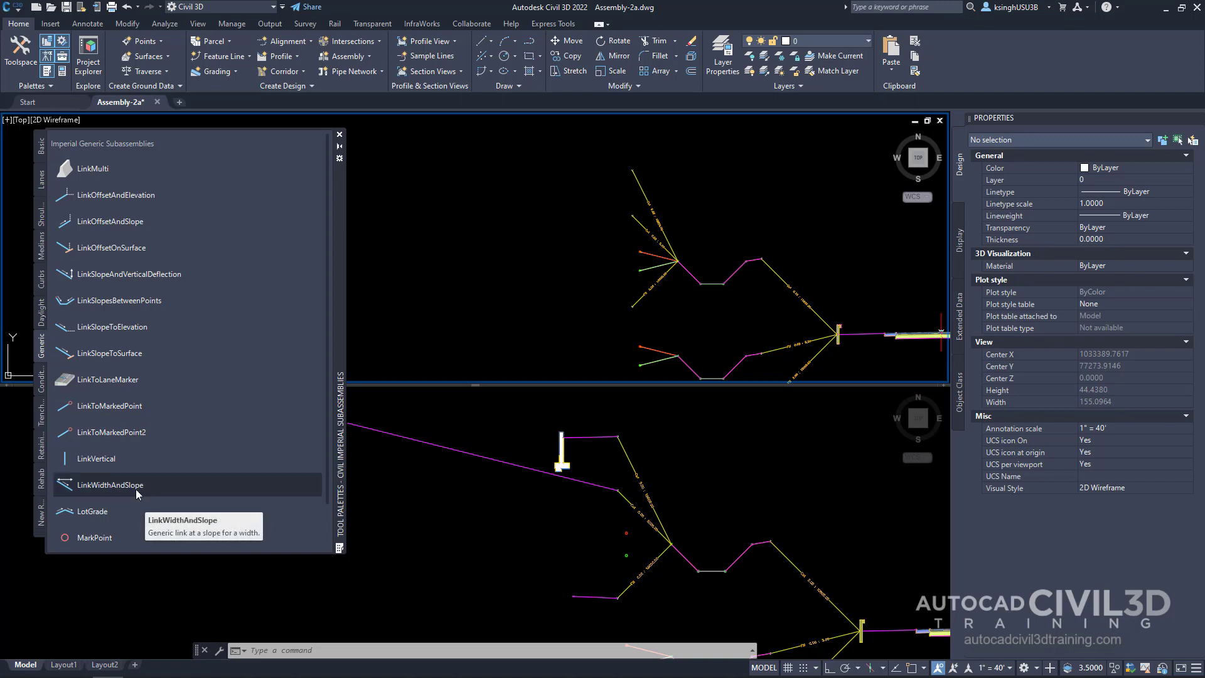
click(136, 488)
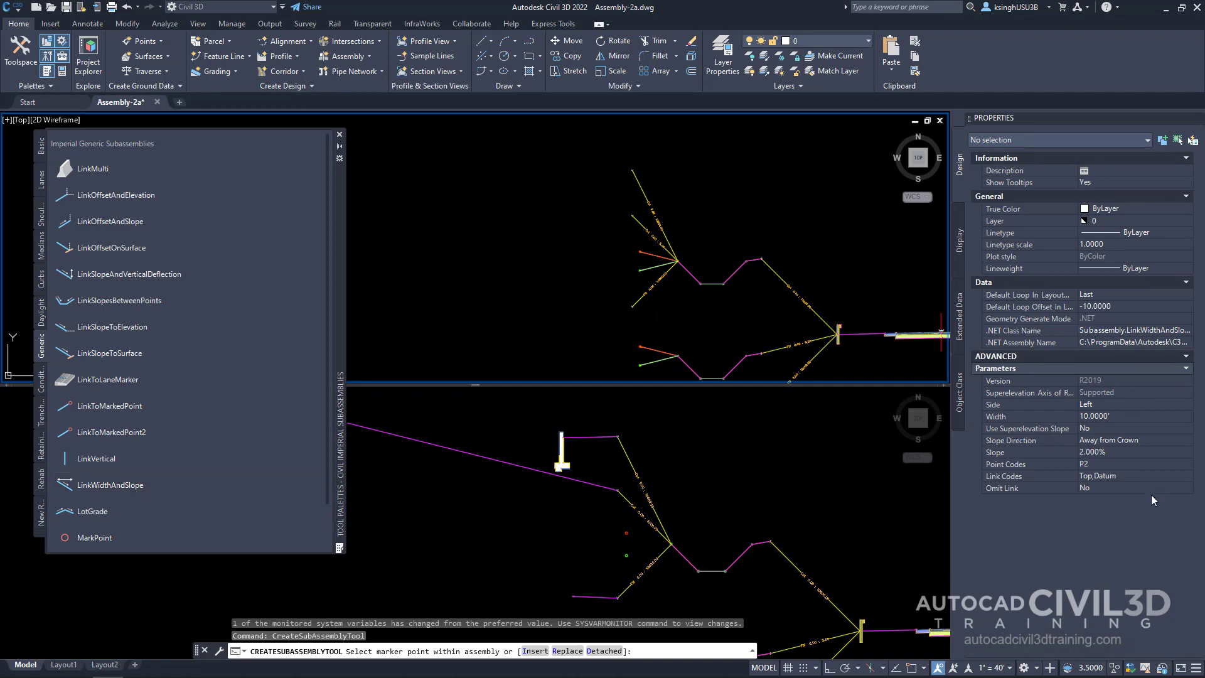
click(1103, 416)
text(12)
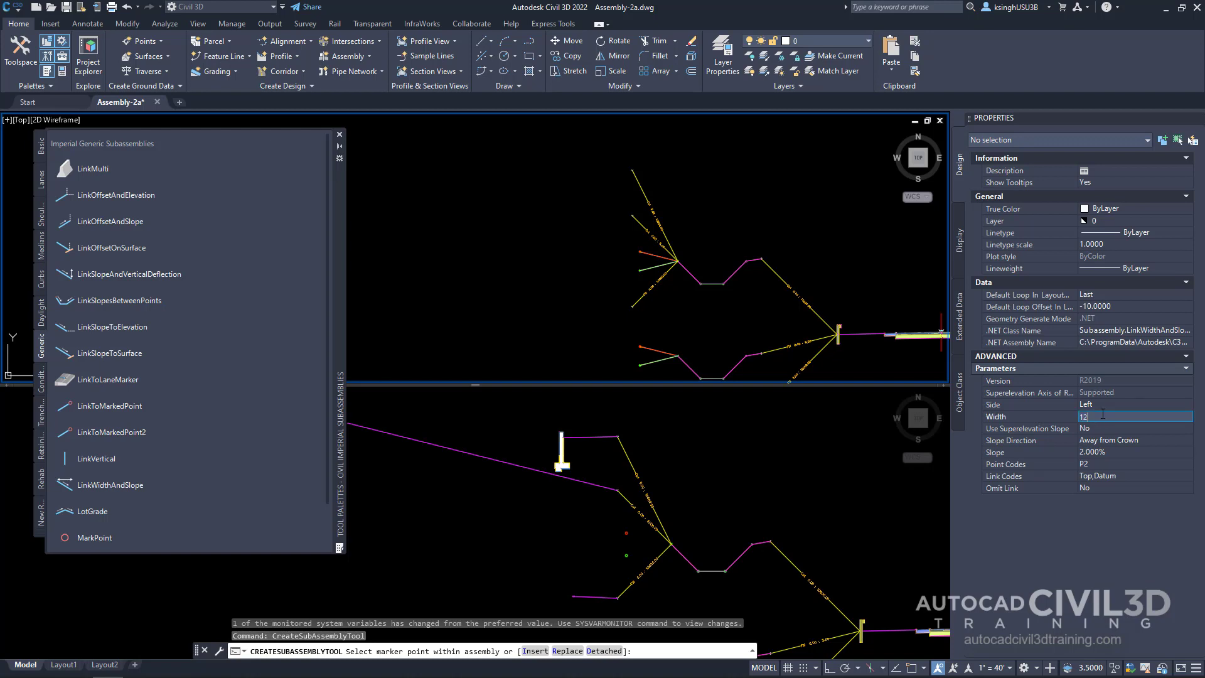
key(Return)
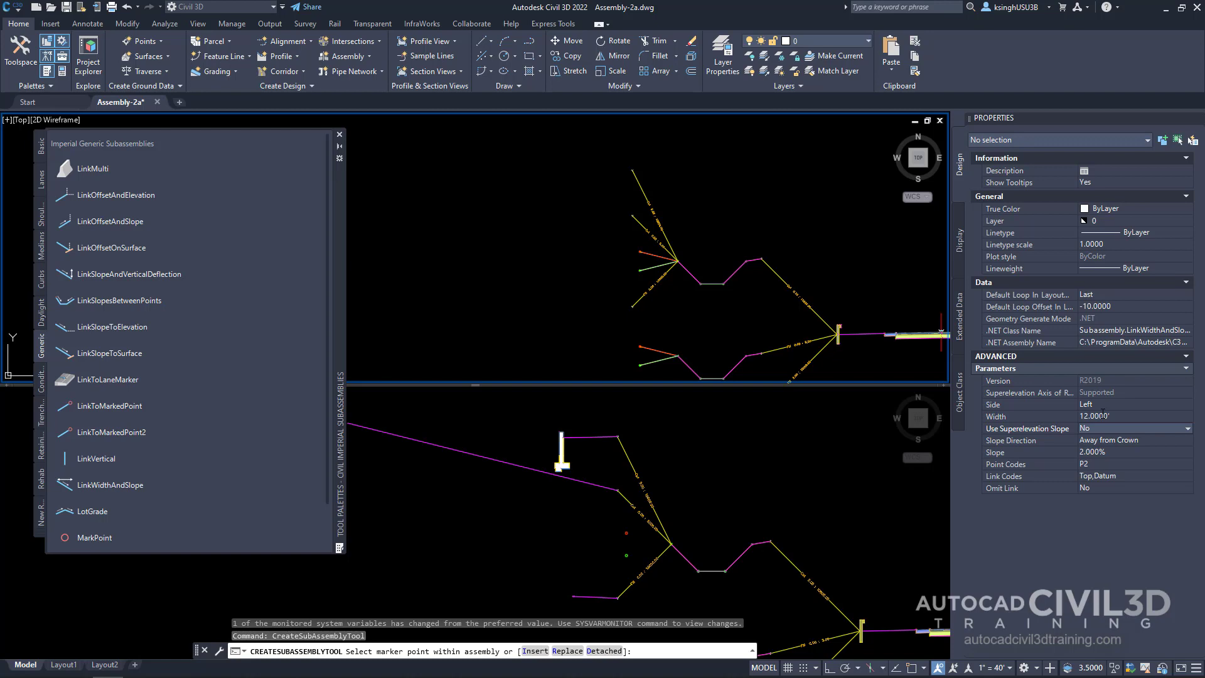
click(1102, 451)
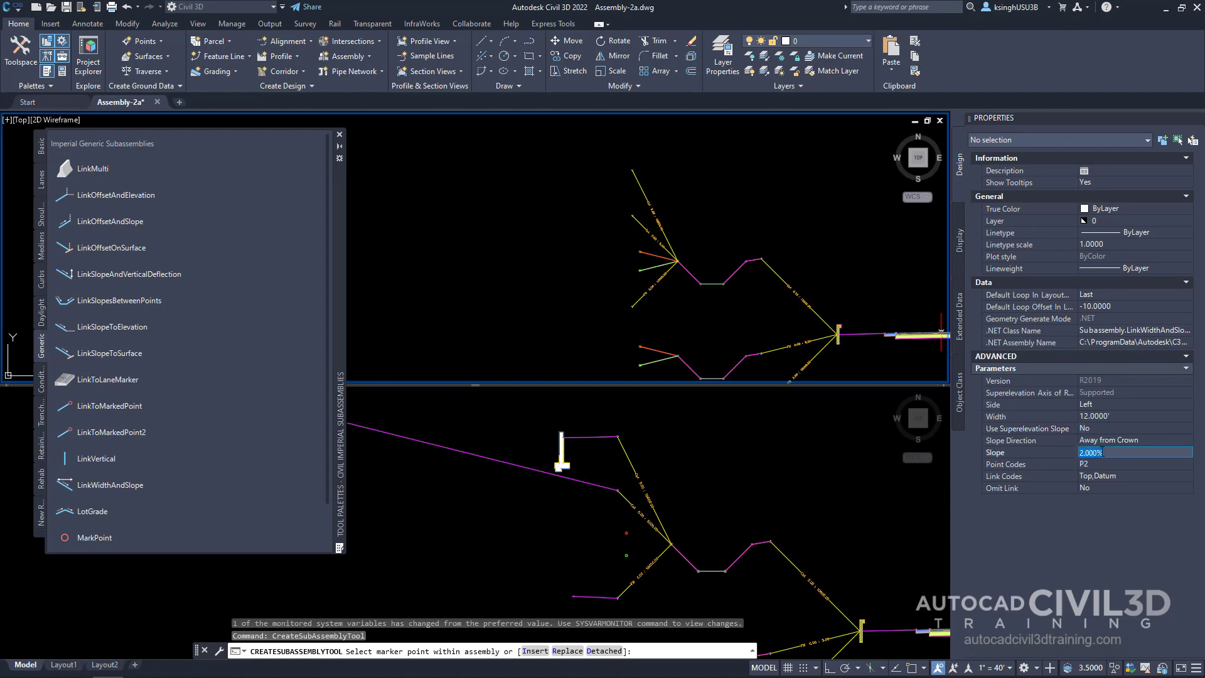
text(-2)
key(Return)
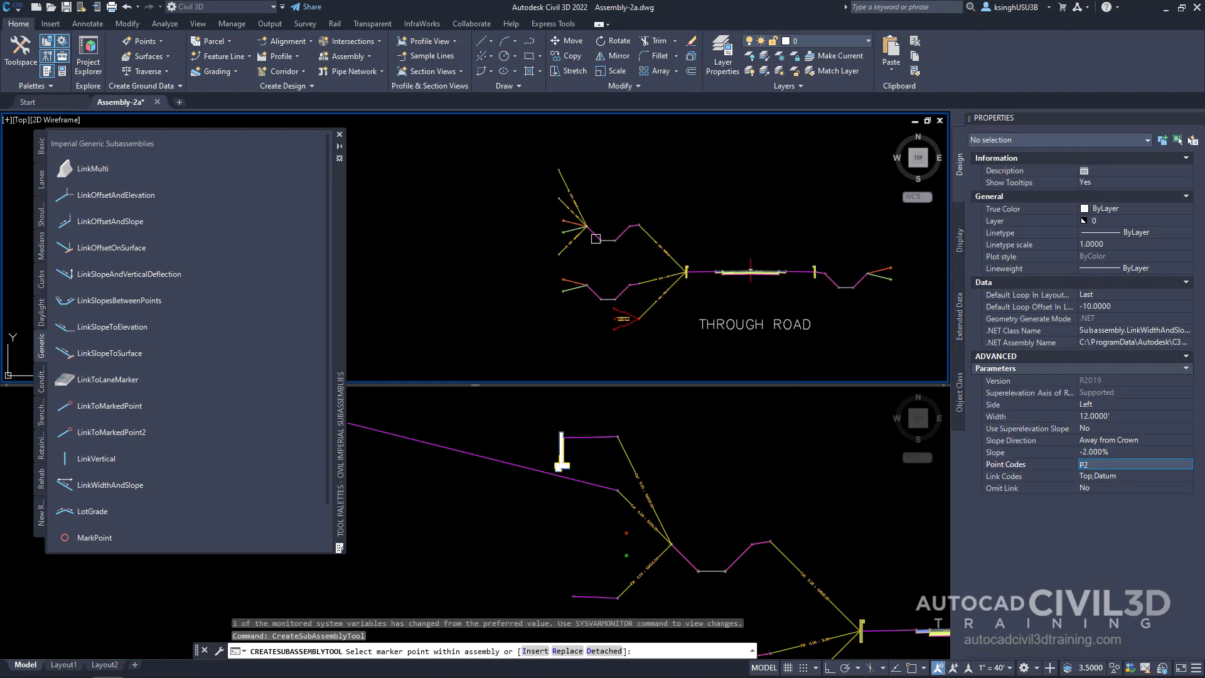
scroll(600, 250, up, 5)
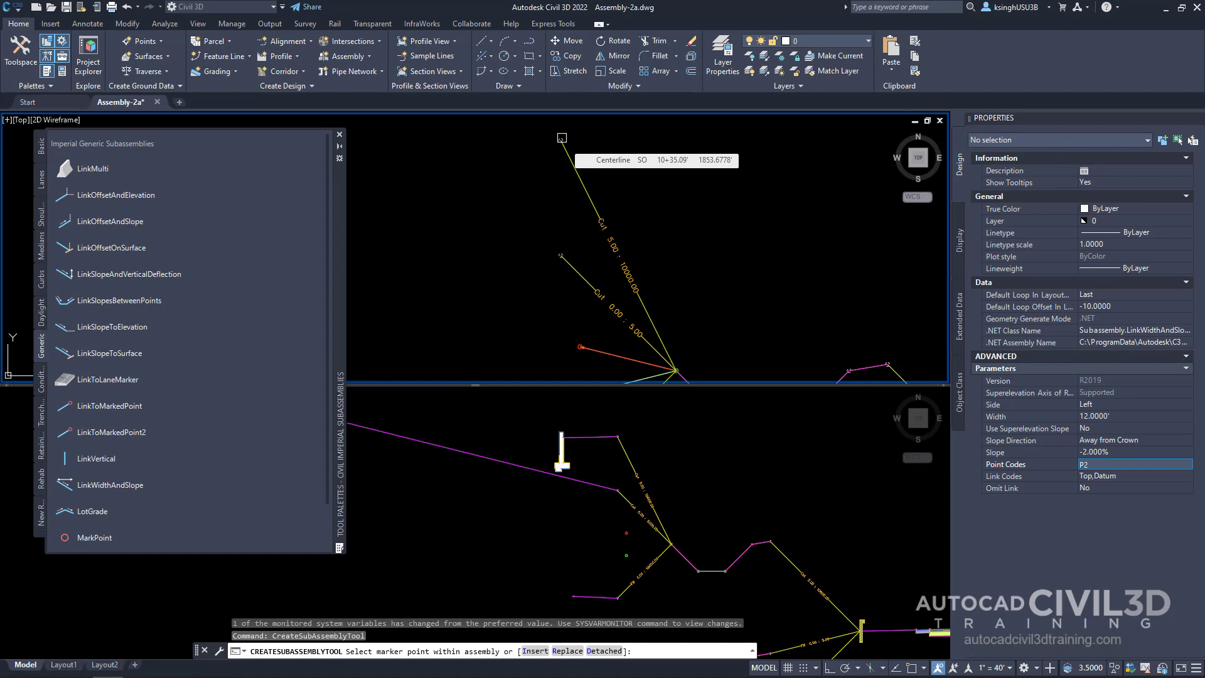
click(561, 137)
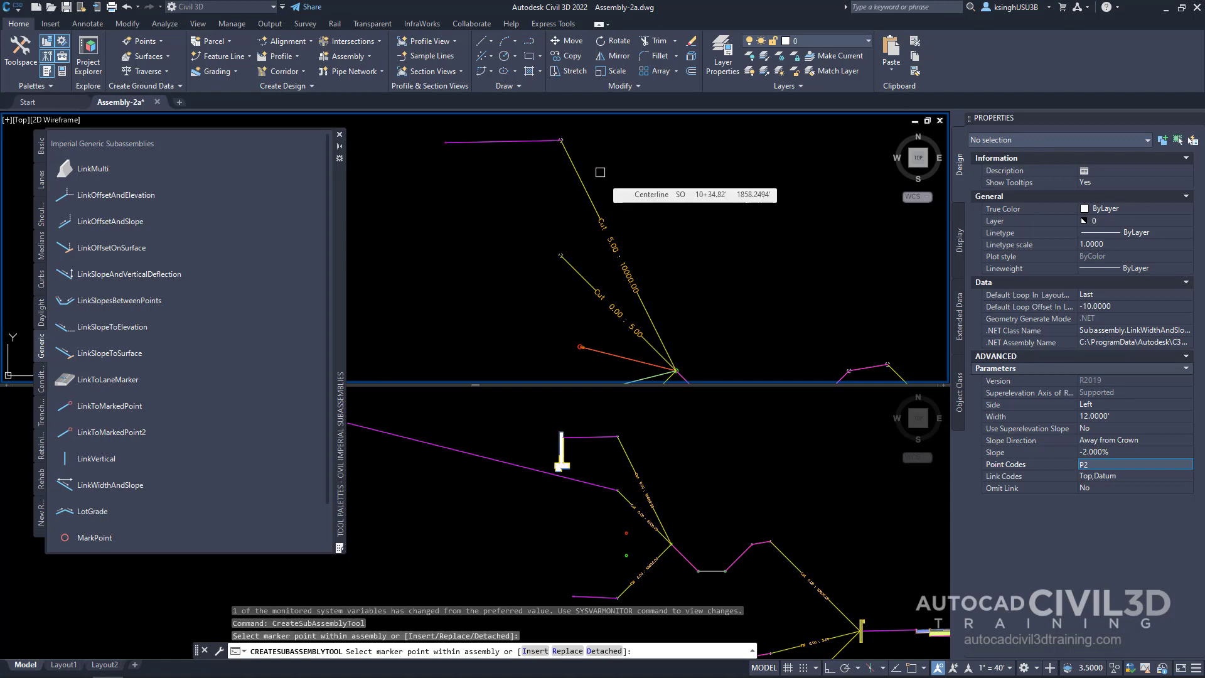
Attach a left-side RetainWallVertical subassembly to the outer end of the 12' link on the 5.00 : 10000.00 cut conditional.
click(41, 533)
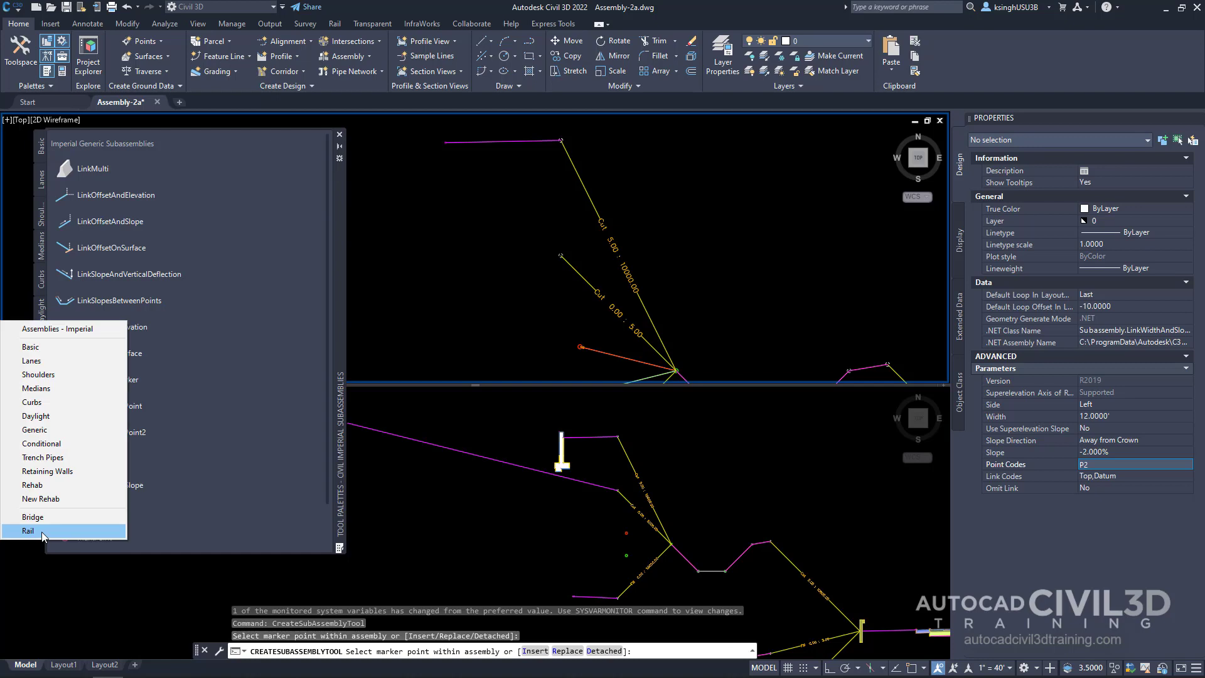
click(58, 471)
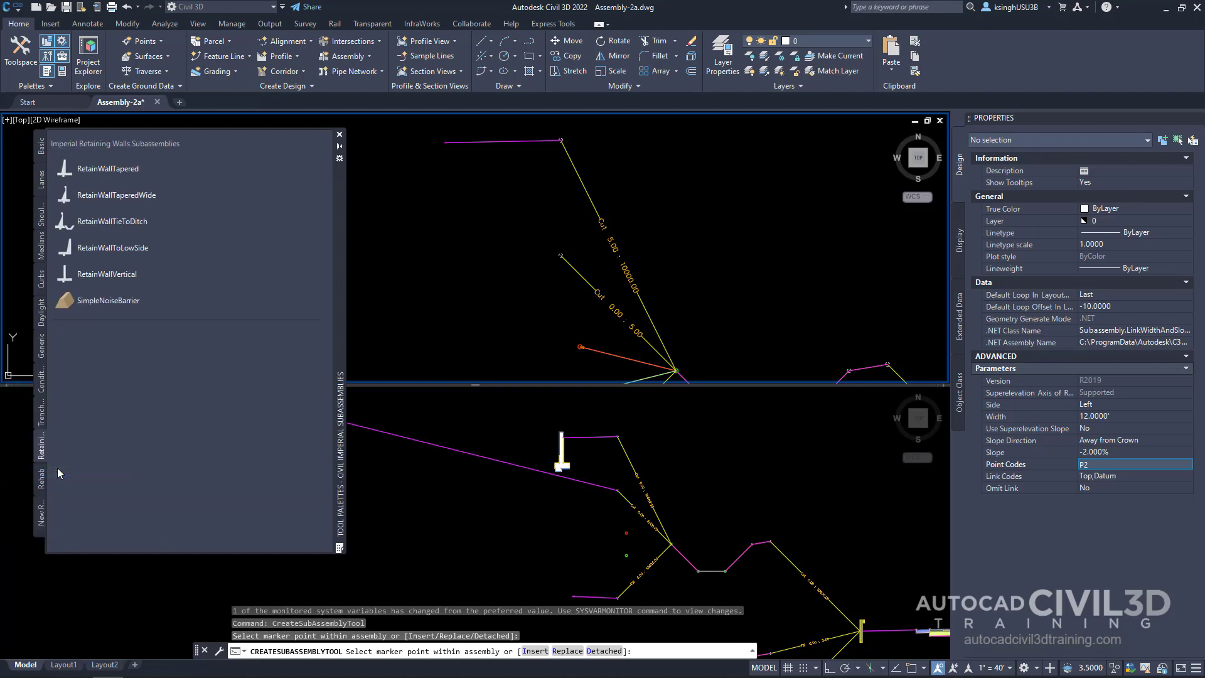
click(122, 278)
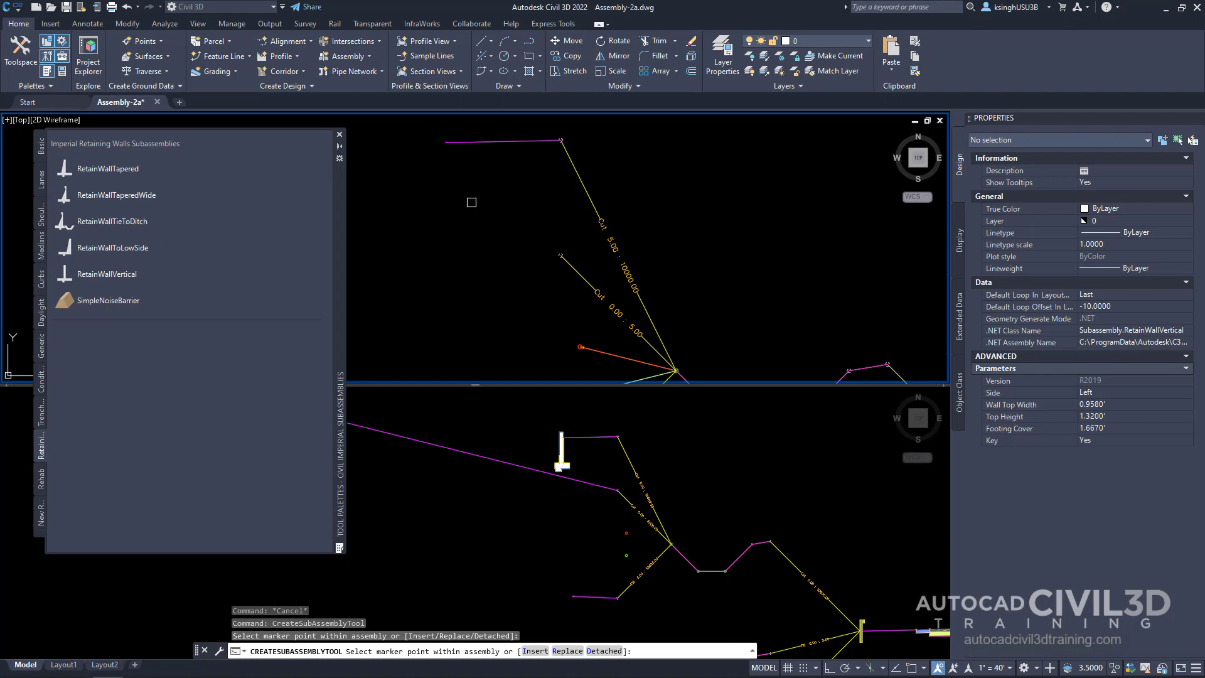
scroll(520, 242, up, 4)
scroll(534, 226, up, 2)
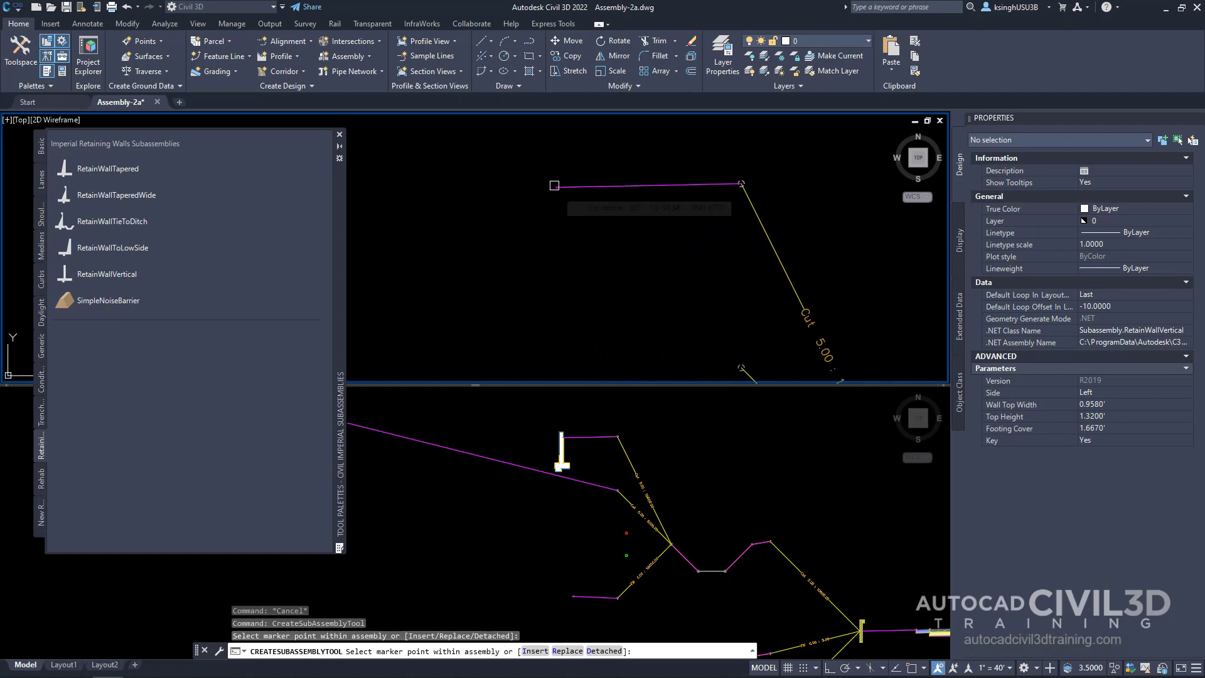
click(554, 185)
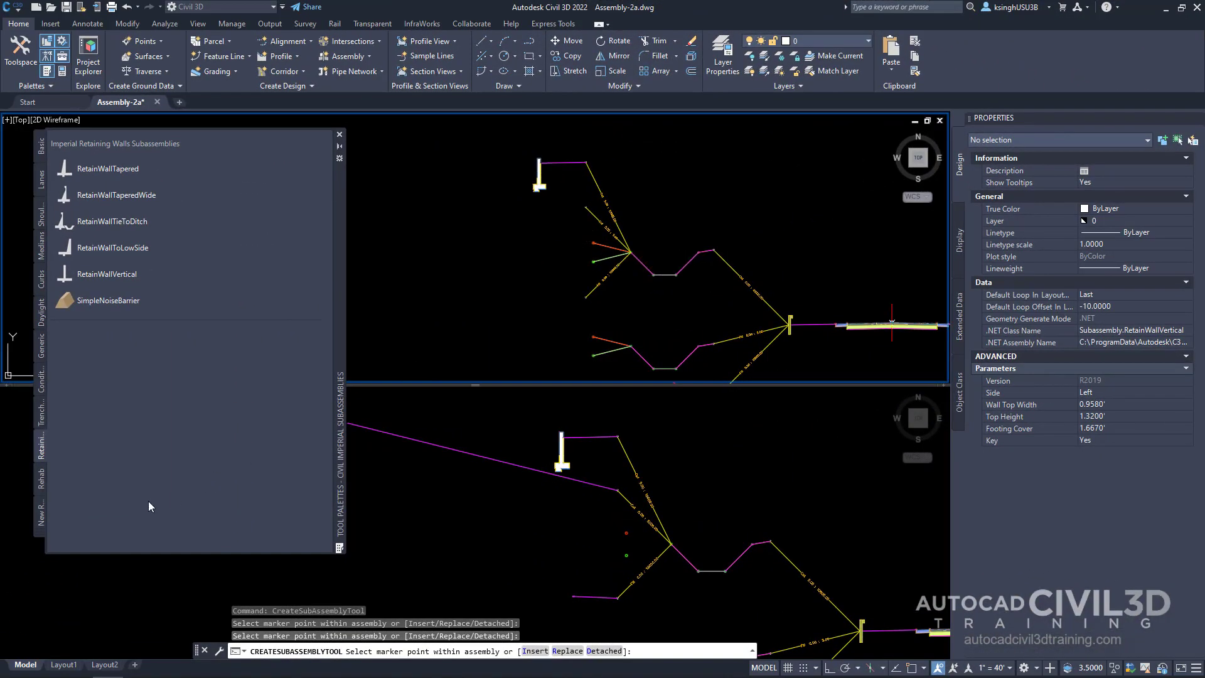
Start a LinkOffsetOnSurface subassembly with its offset from baseline set to -60'.
click(36, 532)
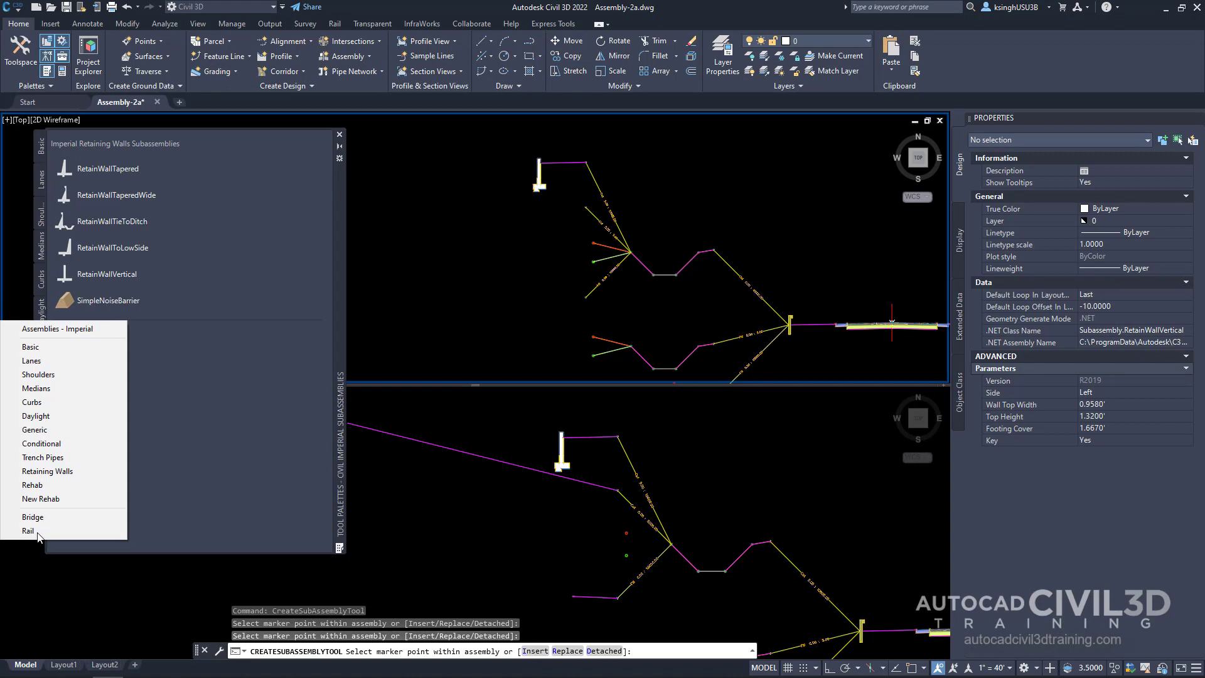
click(35, 430)
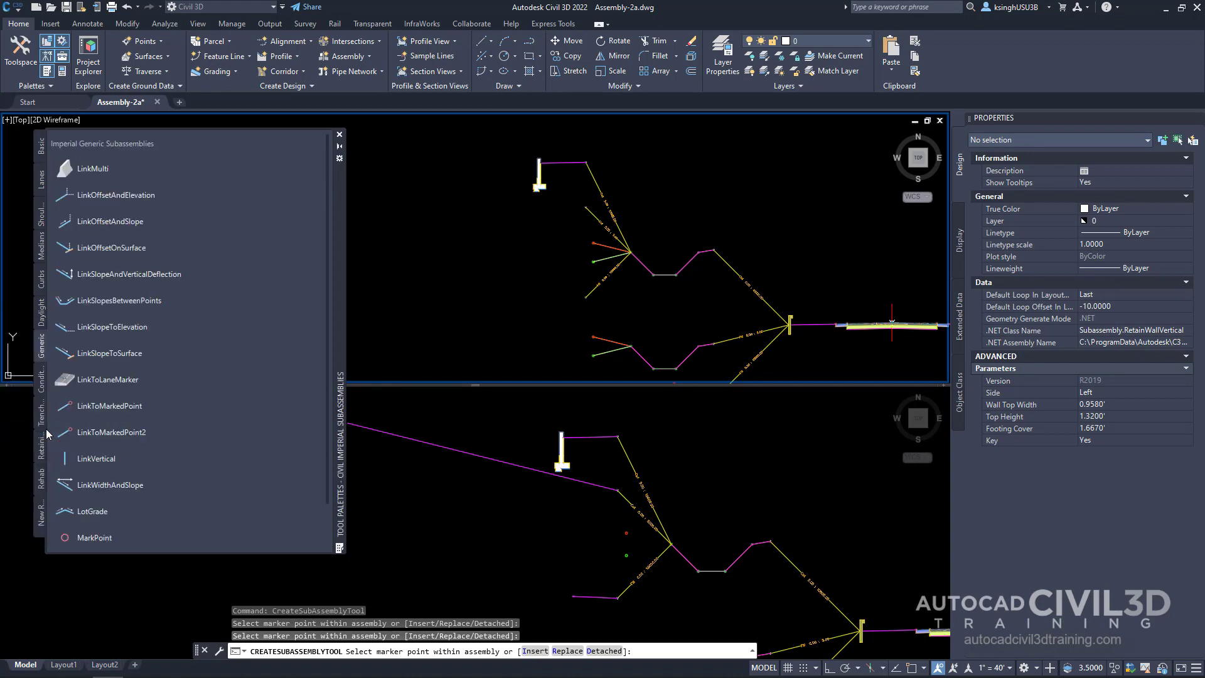
click(141, 249)
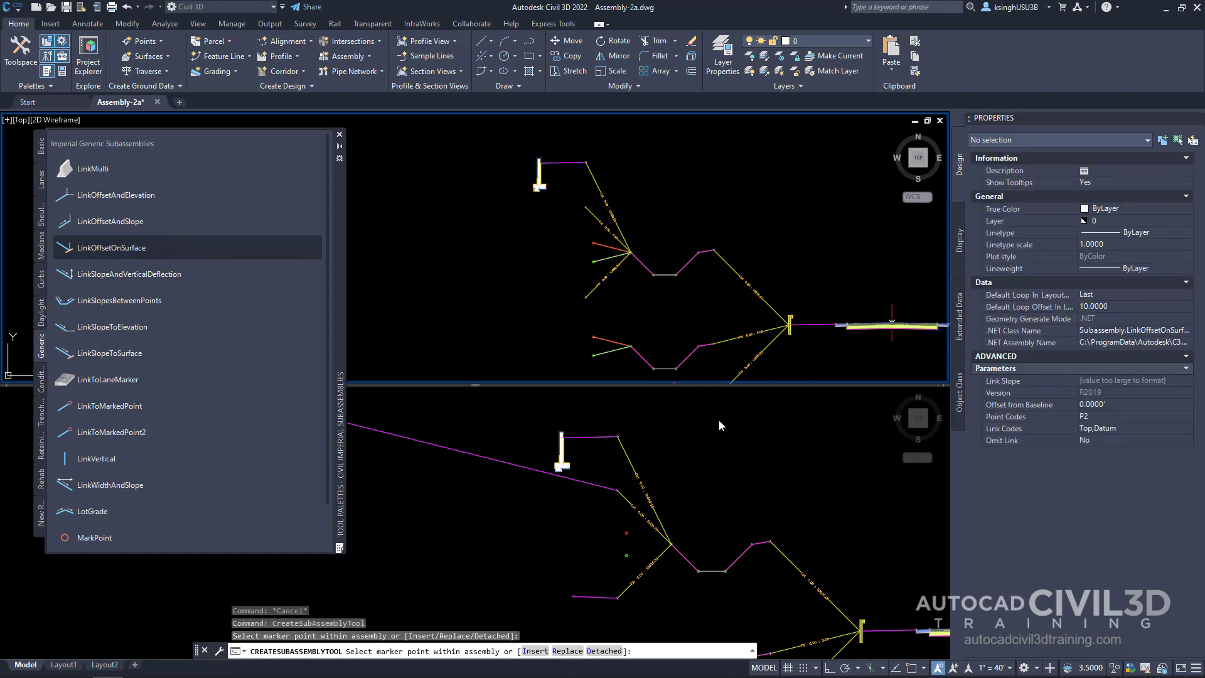
click(1122, 403)
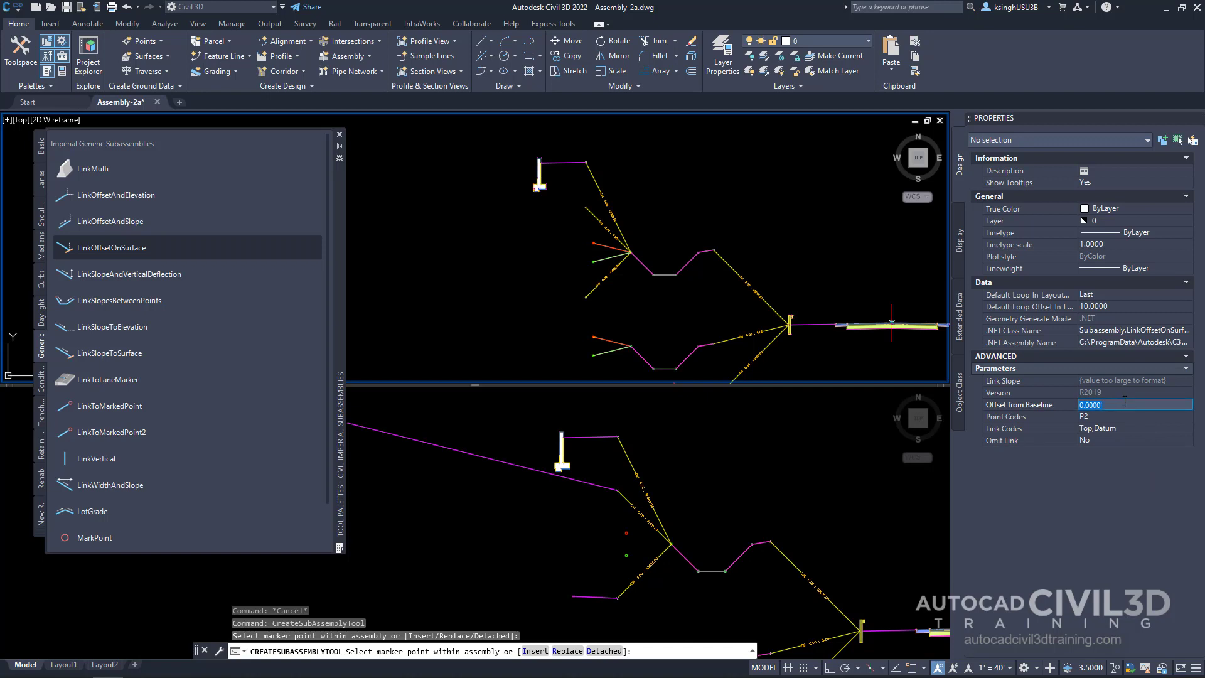
text(-60)
key(Tab)
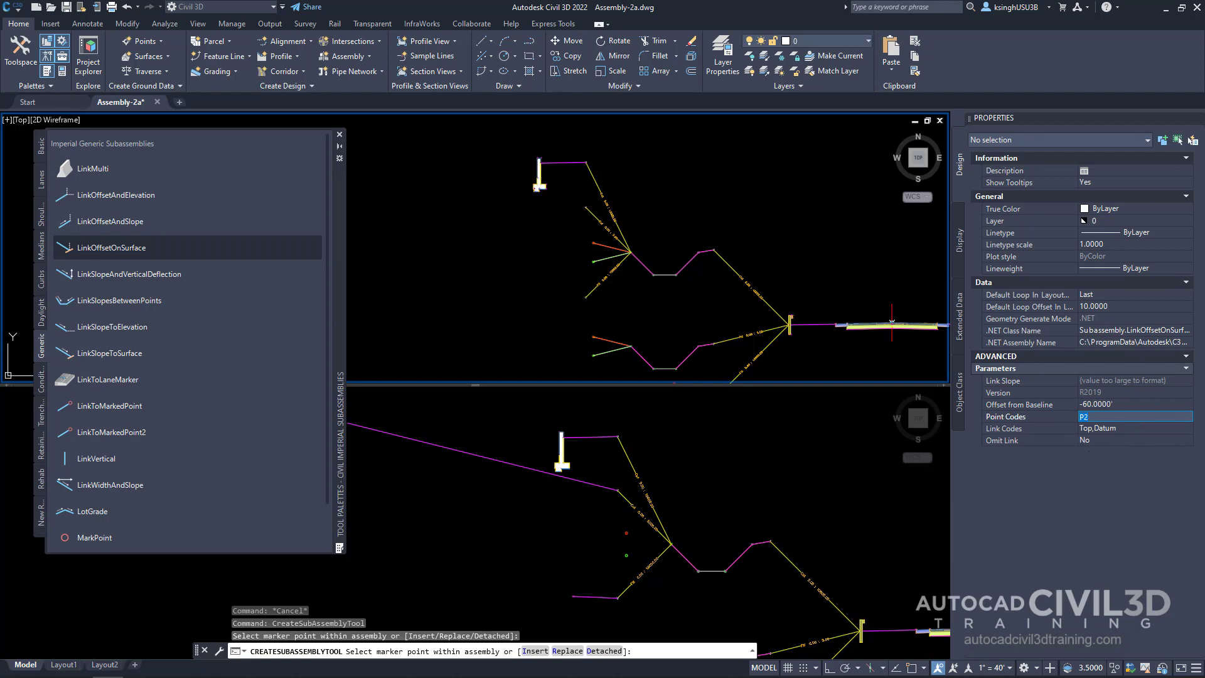
Place the surface offset link at the end marker of the upper basin's 0.00 : 5.00 cut conditional.
scroll(602, 226, up, 5)
middle_drag(555, 213, 596, 228)
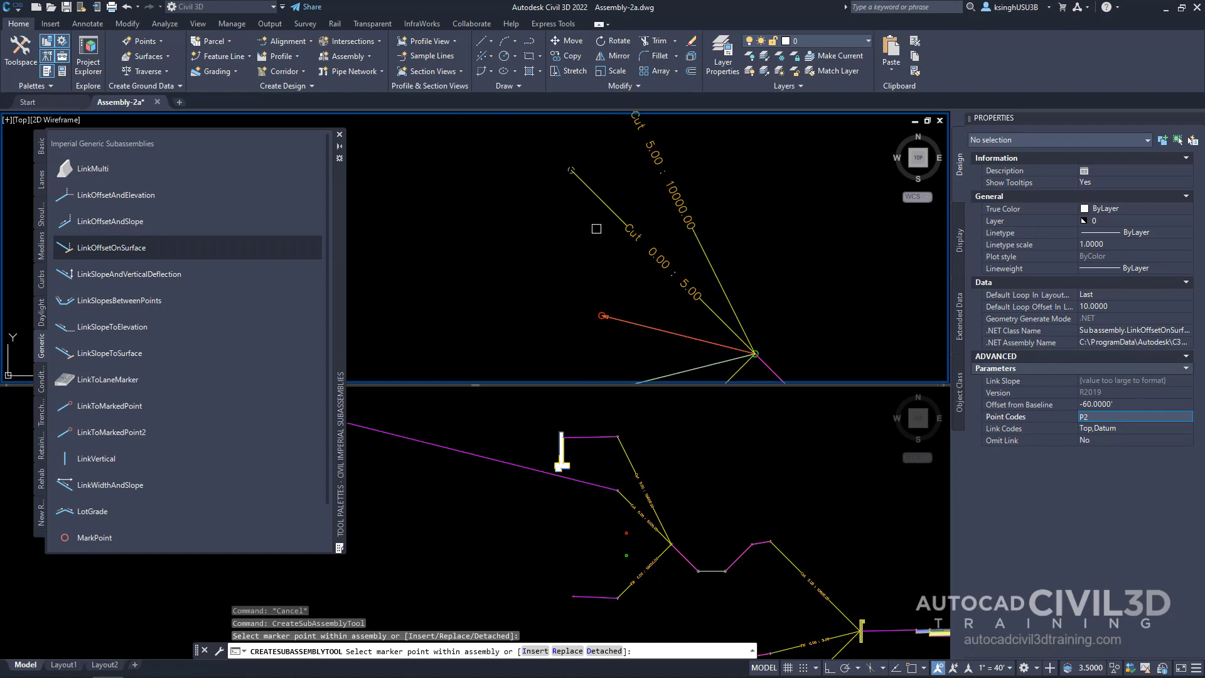
click(571, 165)
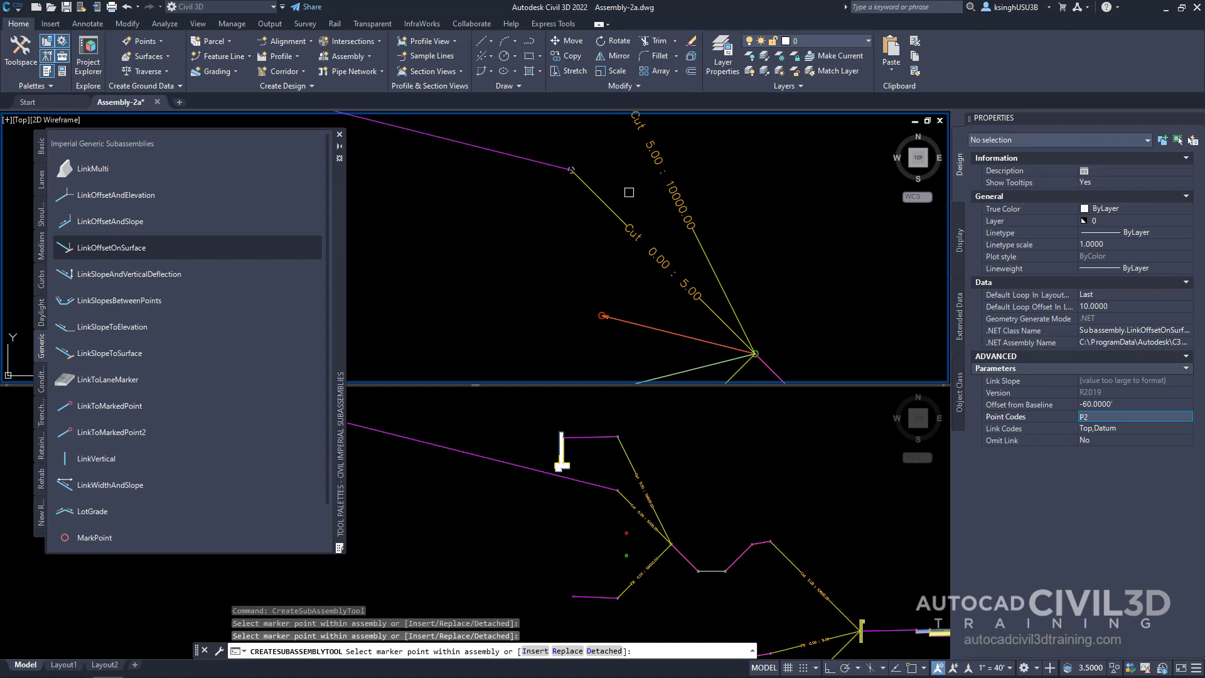
scroll(629, 192, down, 5)
scroll(624, 203, down, 3)
scroll(631, 212, up, 2)
middle_drag(605, 244, 598, 255)
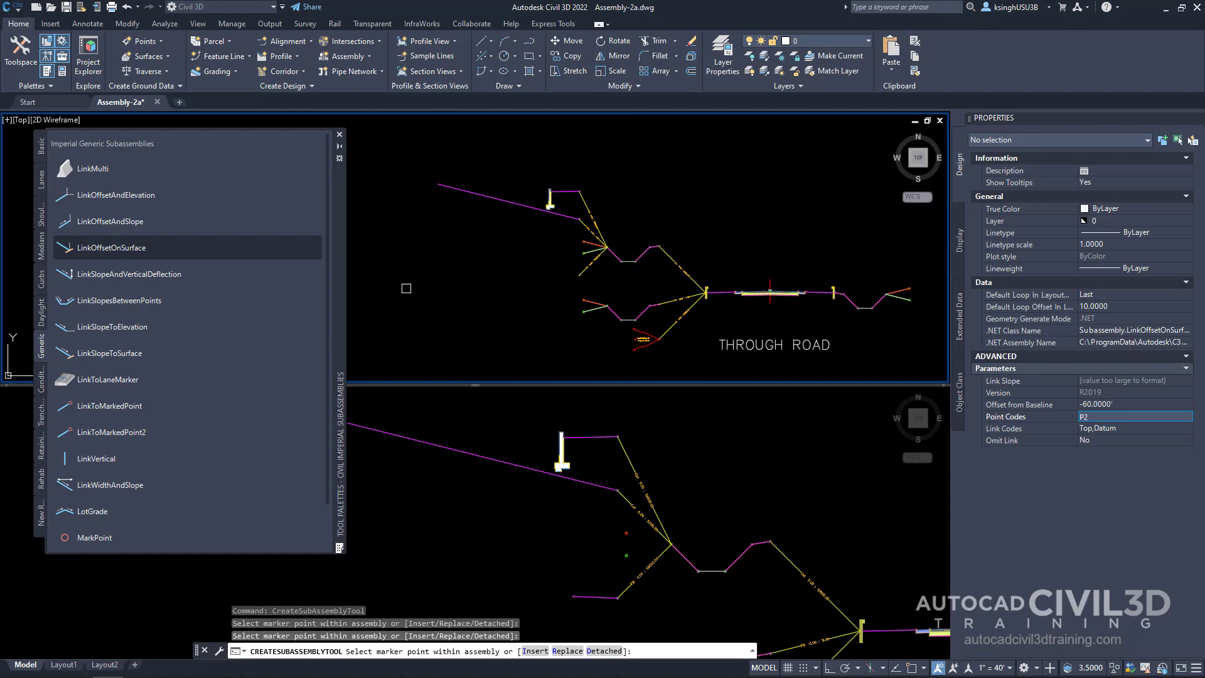
Start a LinkSlopeToSurface subassembly with a 4% slope and its link added in Fill Only.
click(152, 352)
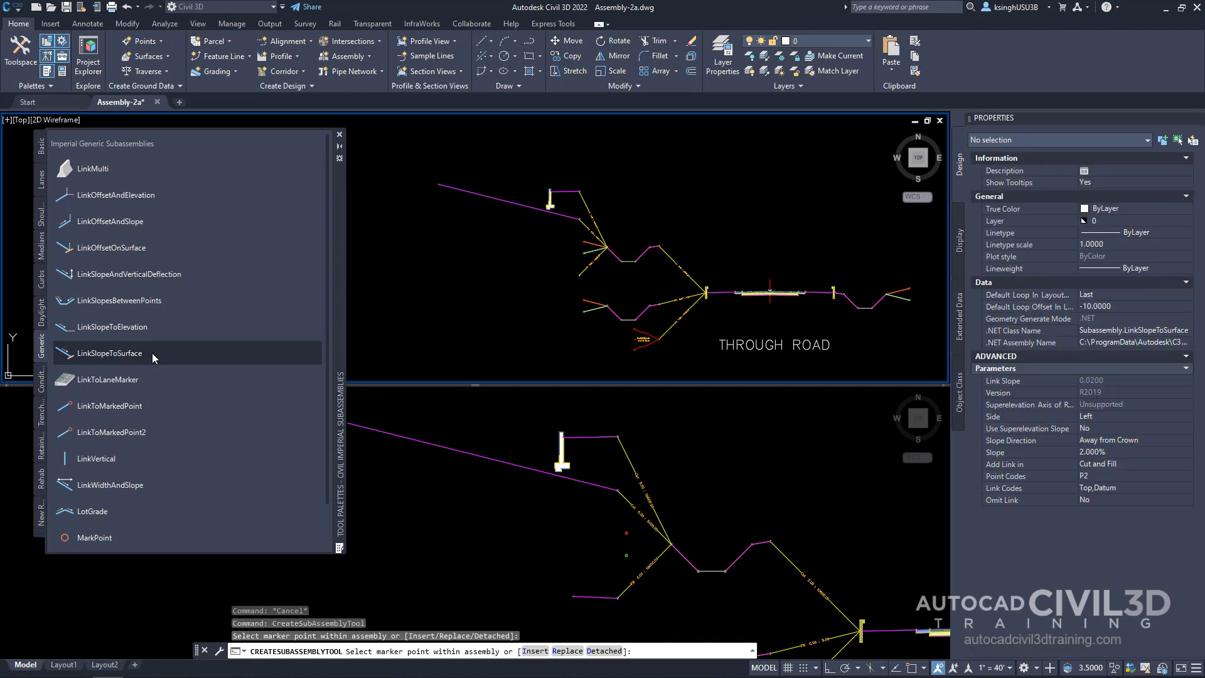
click(1101, 453)
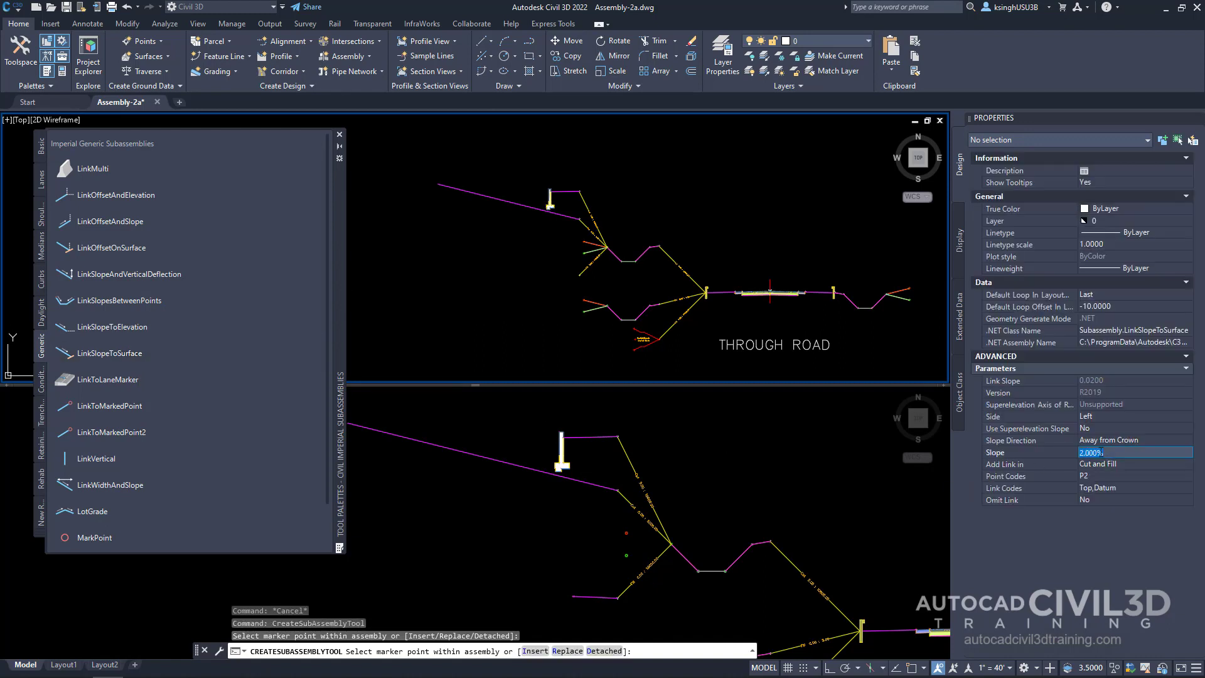
text(4)
key(Tab)
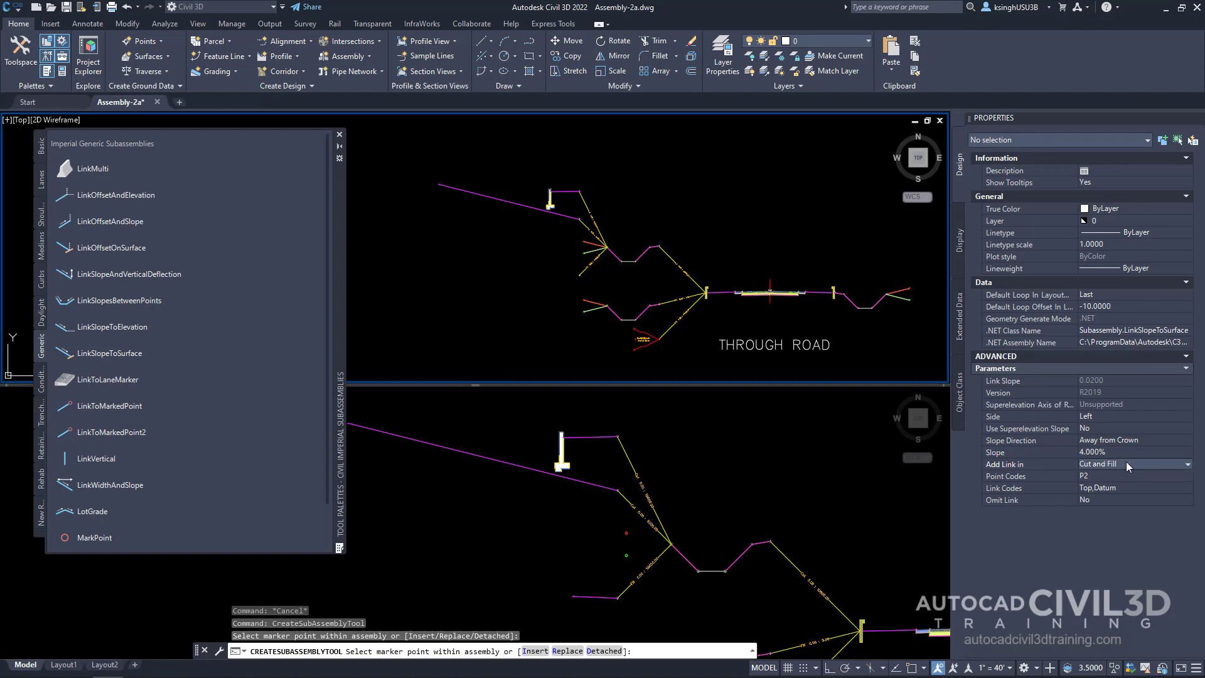
click(1126, 462)
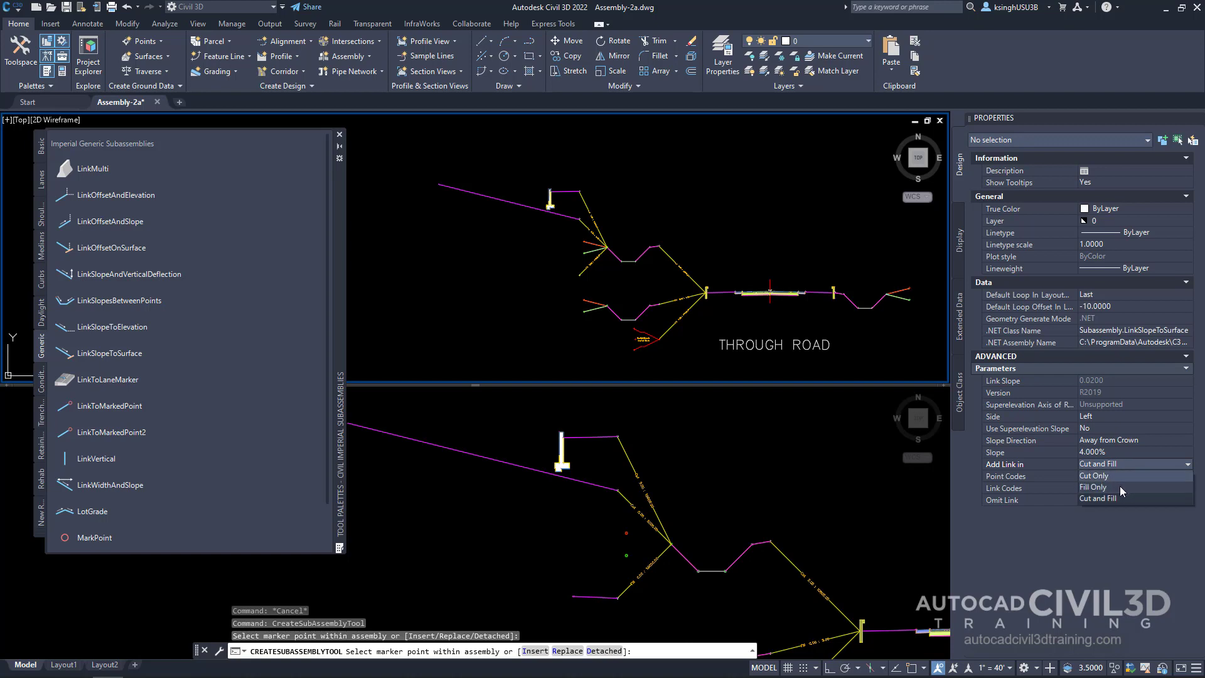
click(1120, 487)
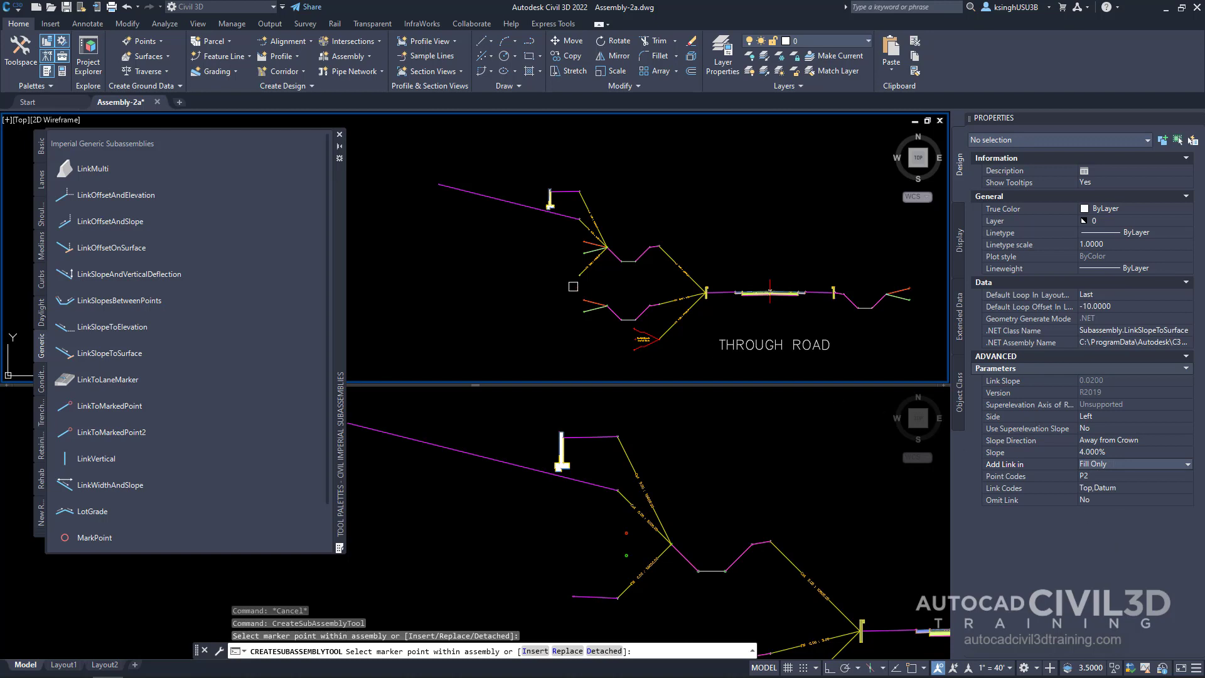
Place the slope-to-surface link at the end marker of the upper basin's 0.00 : 10000.00 fill conditional, and end the command.
scroll(578, 282, up, 5)
scroll(578, 282, up, 2)
middle_drag(613, 261, 580, 309)
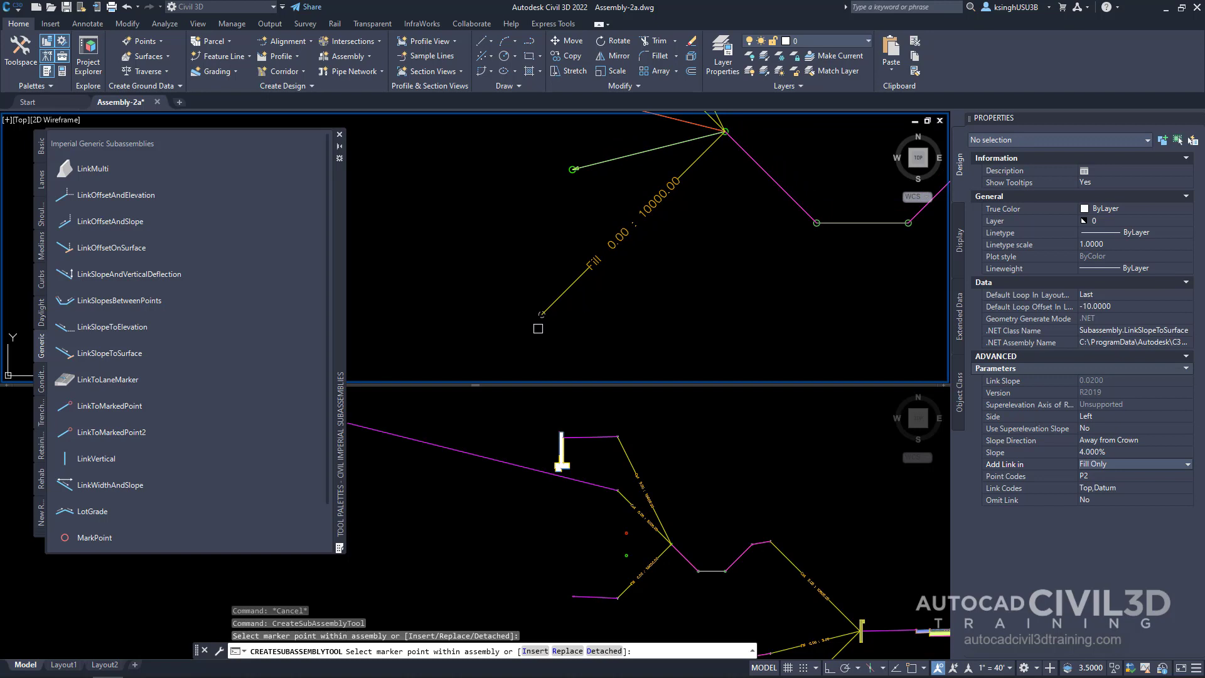
click(541, 318)
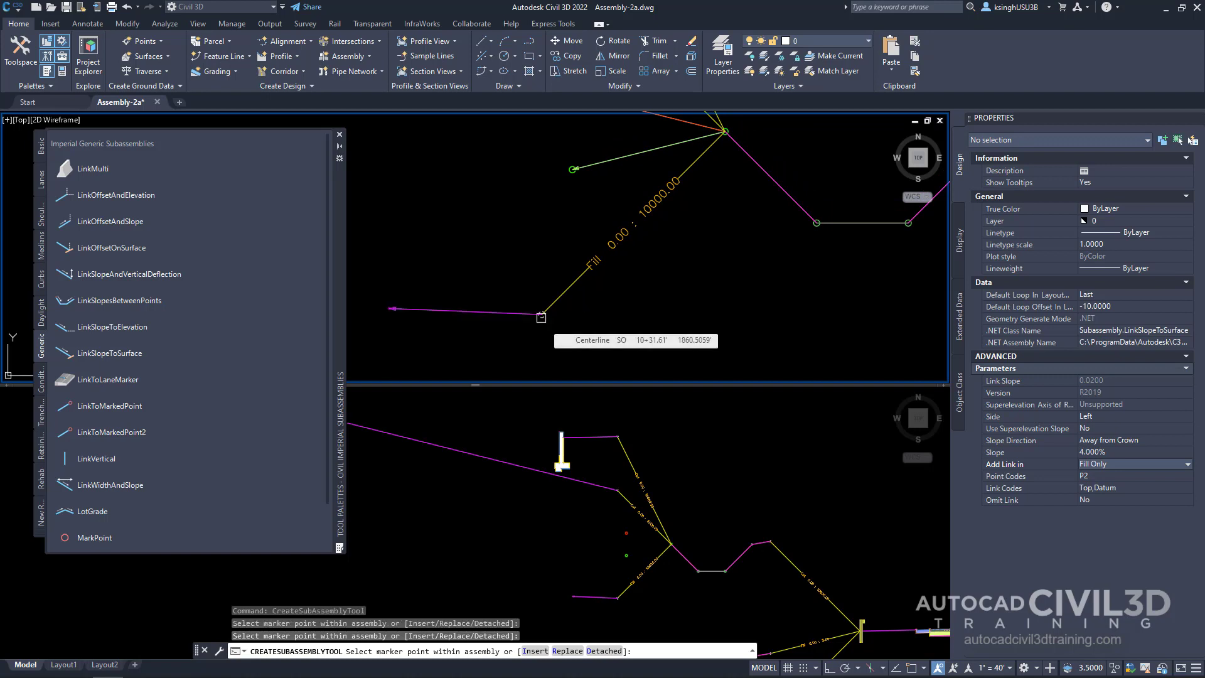
scroll(546, 318, down, 5)
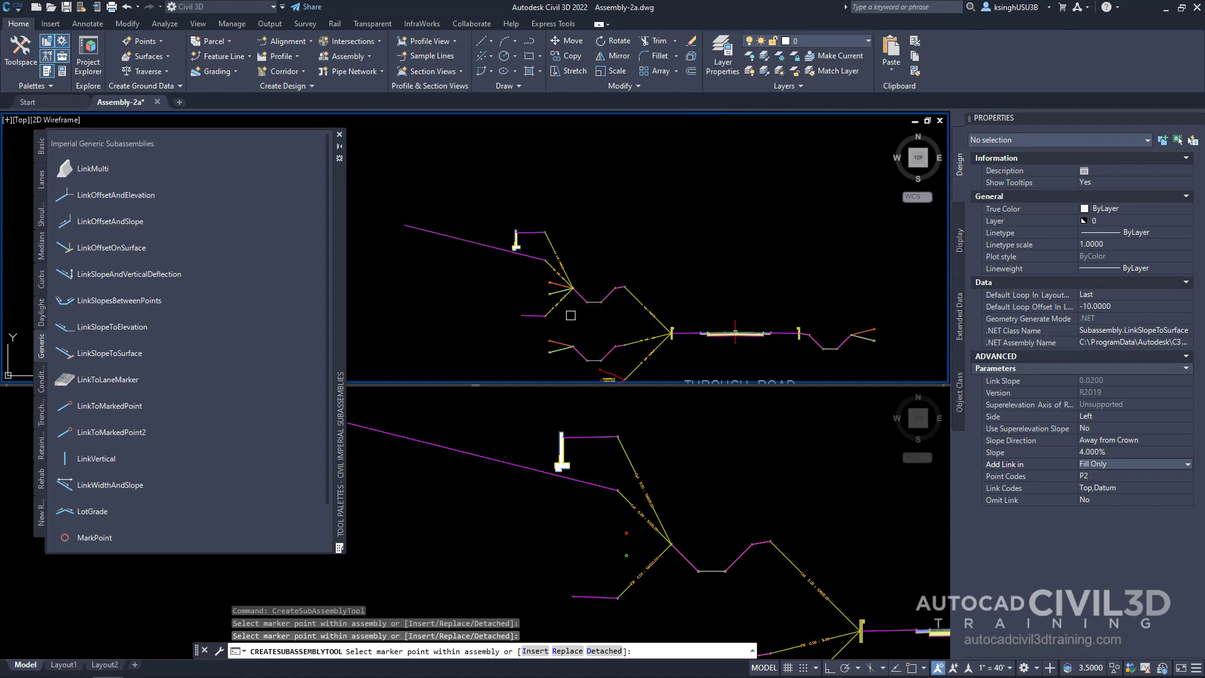
middle_drag(571, 314, 571, 248)
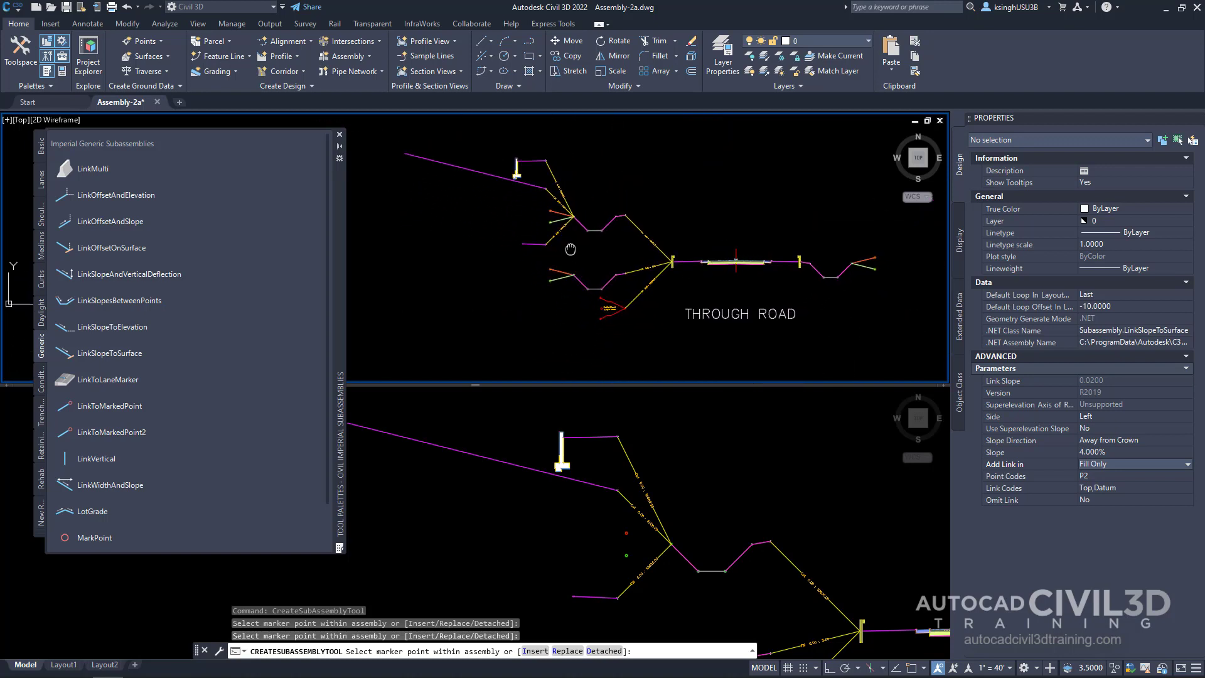
click(728, 471)
scroll(728, 471, down, 5)
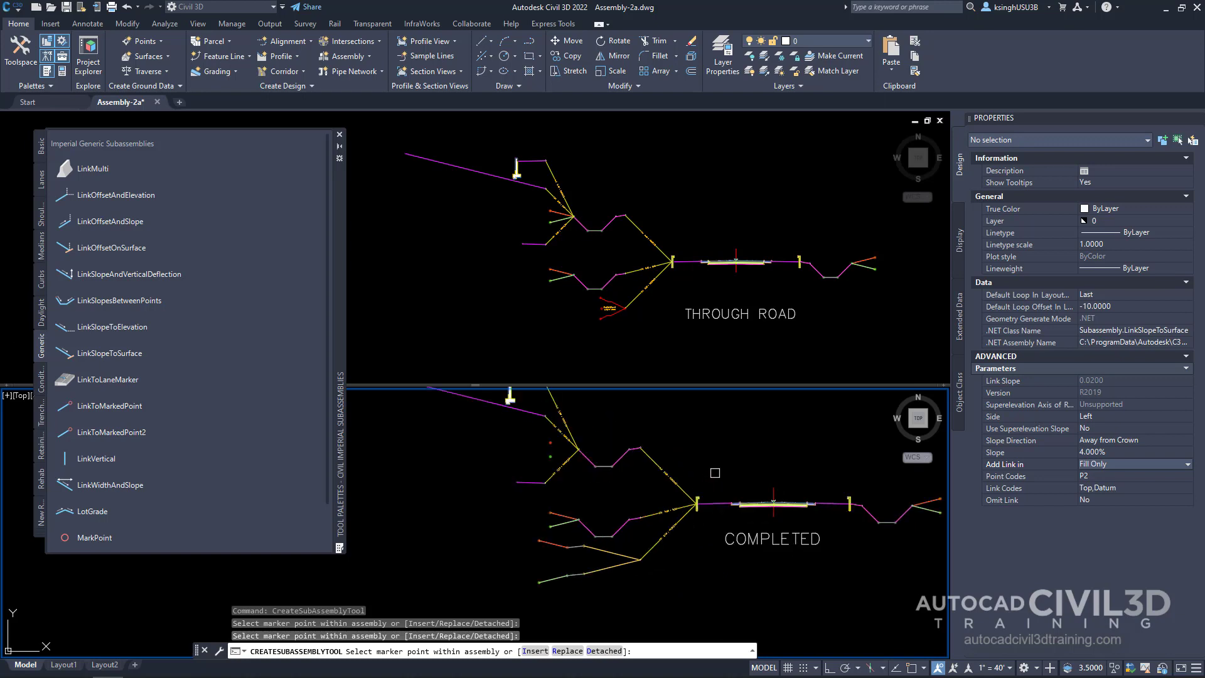
middle_drag(736, 458, 688, 488)
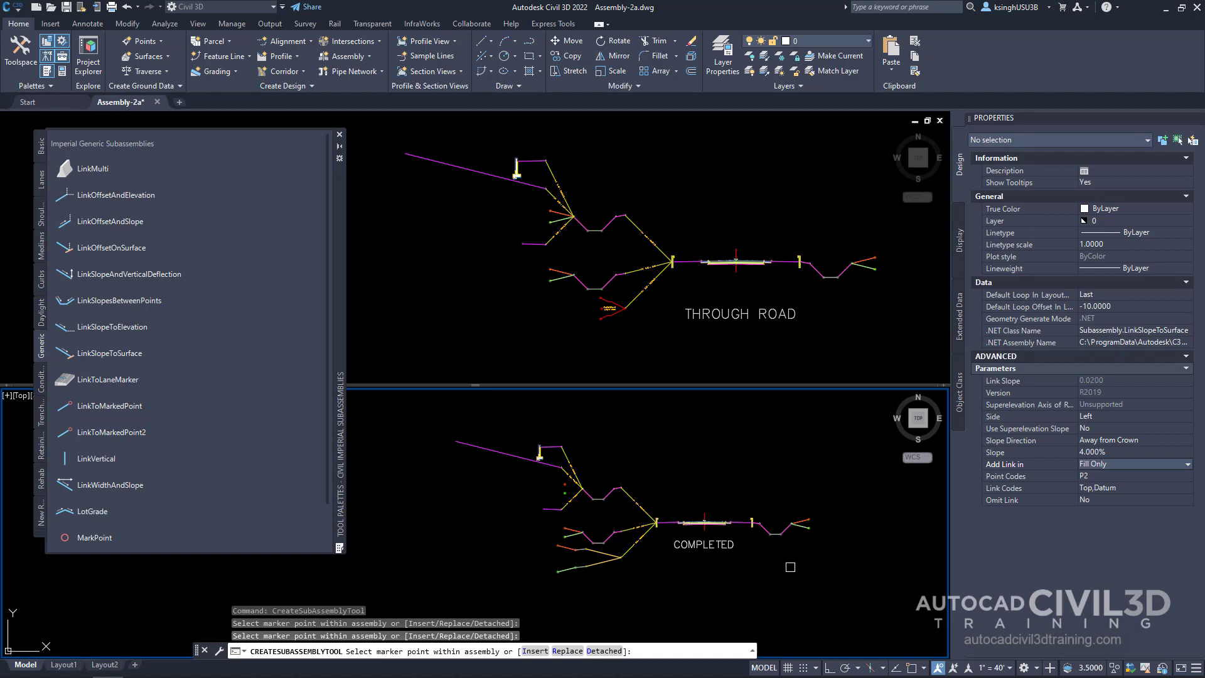
key(Escape)
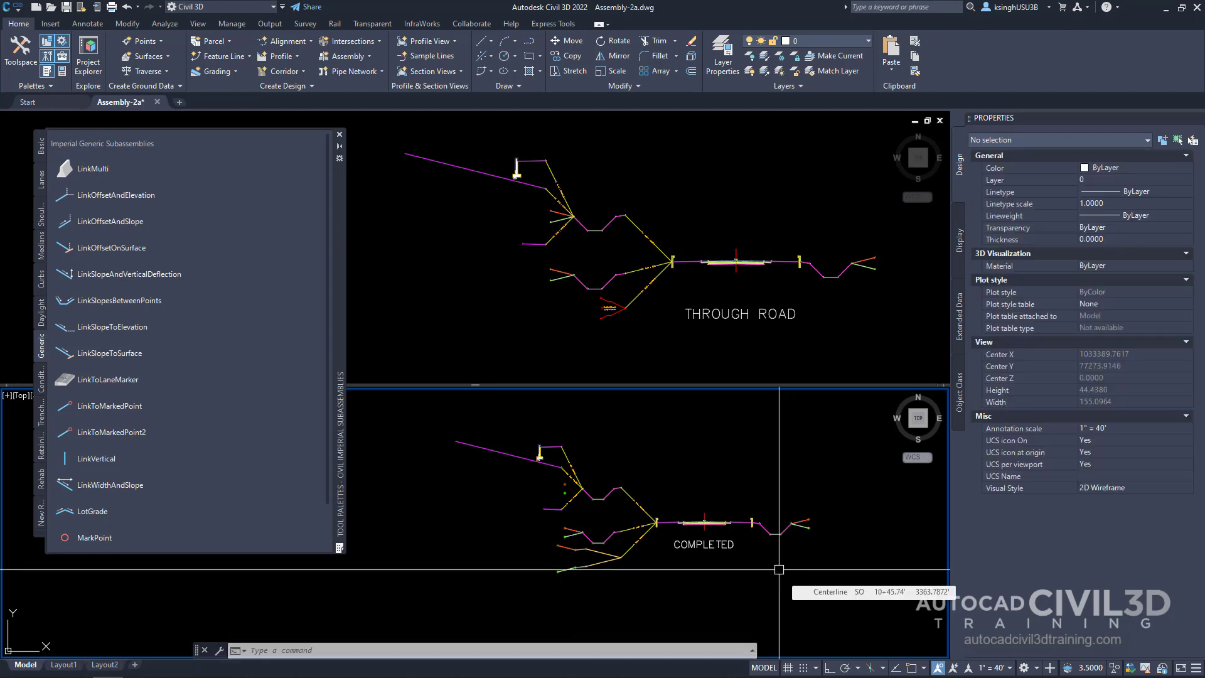